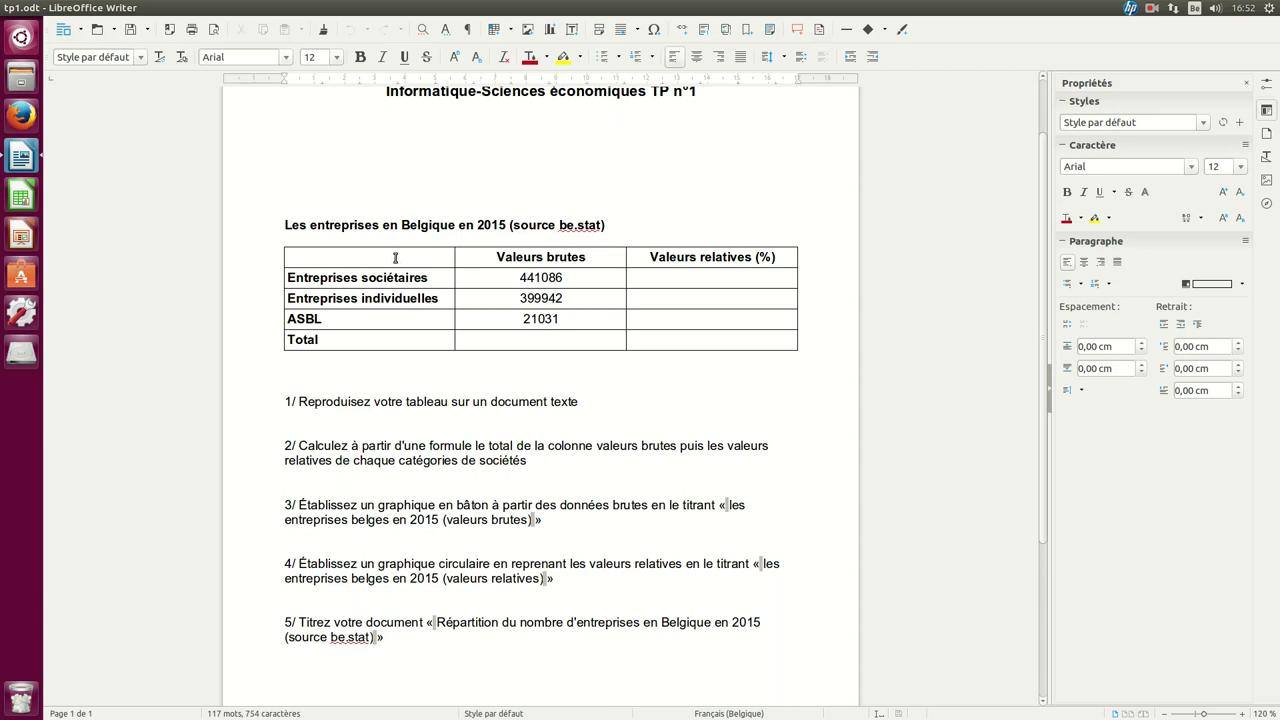
- Copy the whole table of Belgian enterprises, from the empty header cell through the Total row
drag(340, 260, 471, 260)
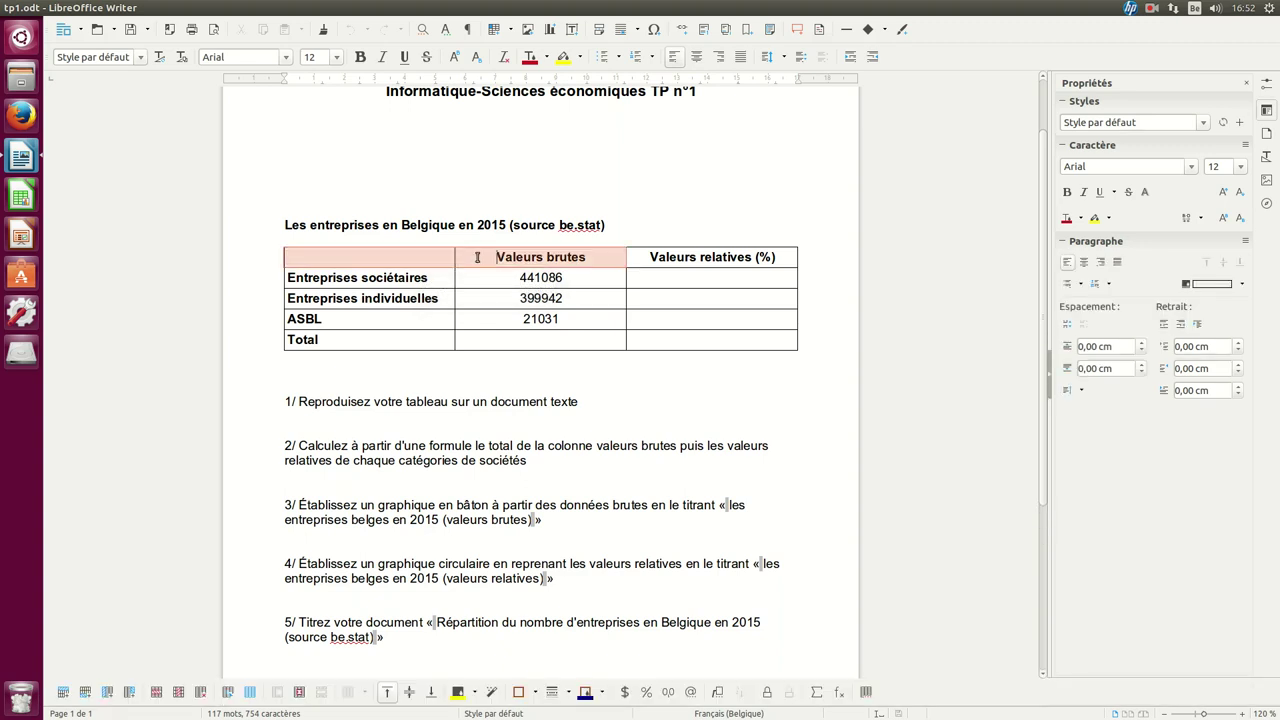
drag(666, 244, 714, 340)
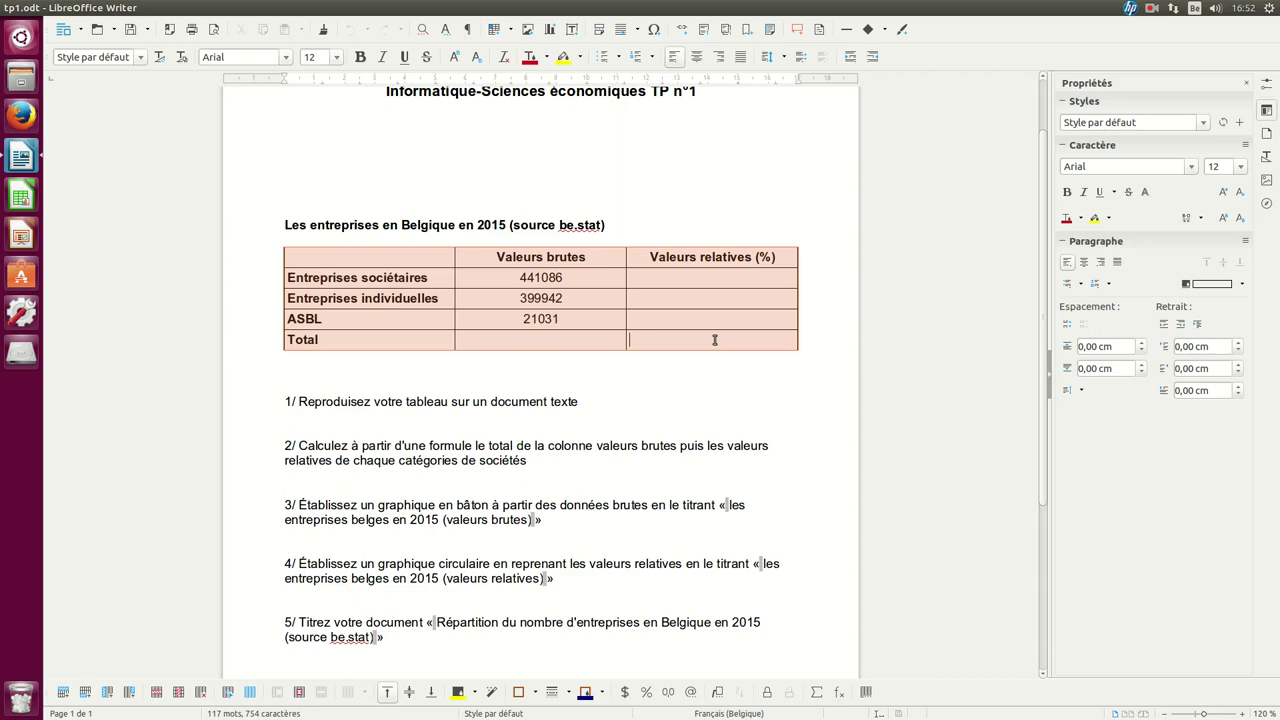
click(372, 258)
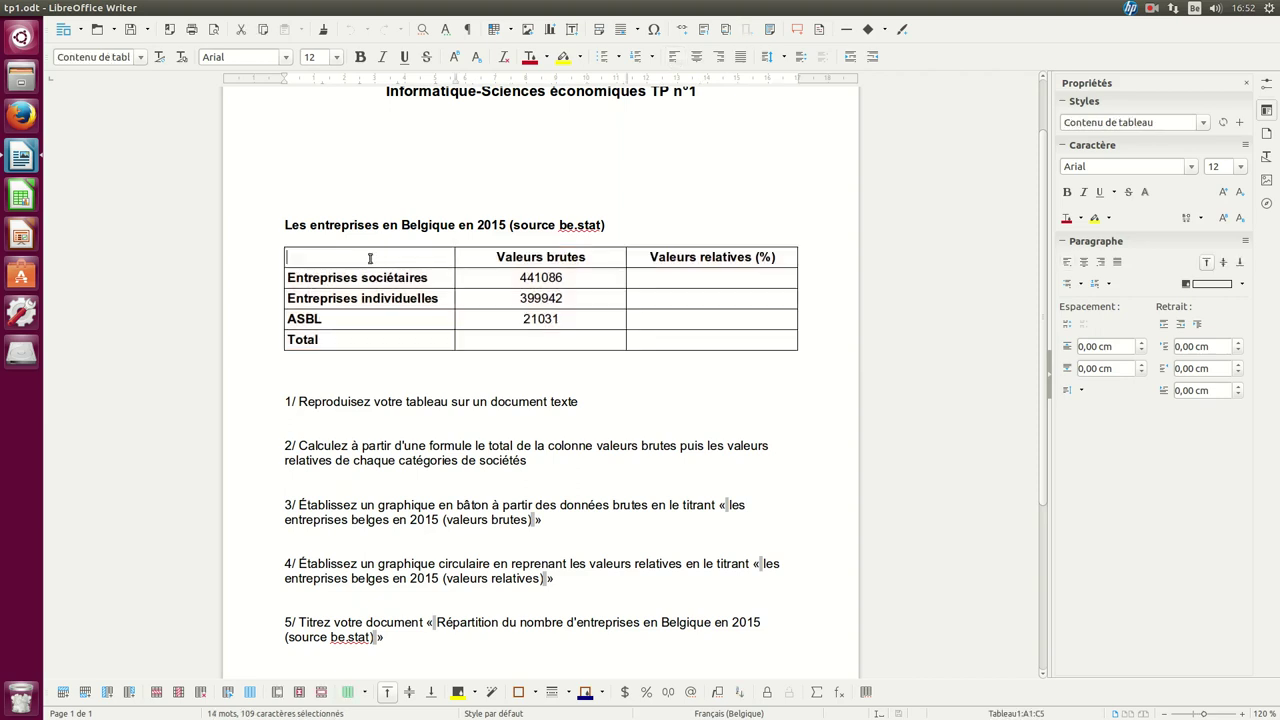
drag(354, 258, 684, 340)
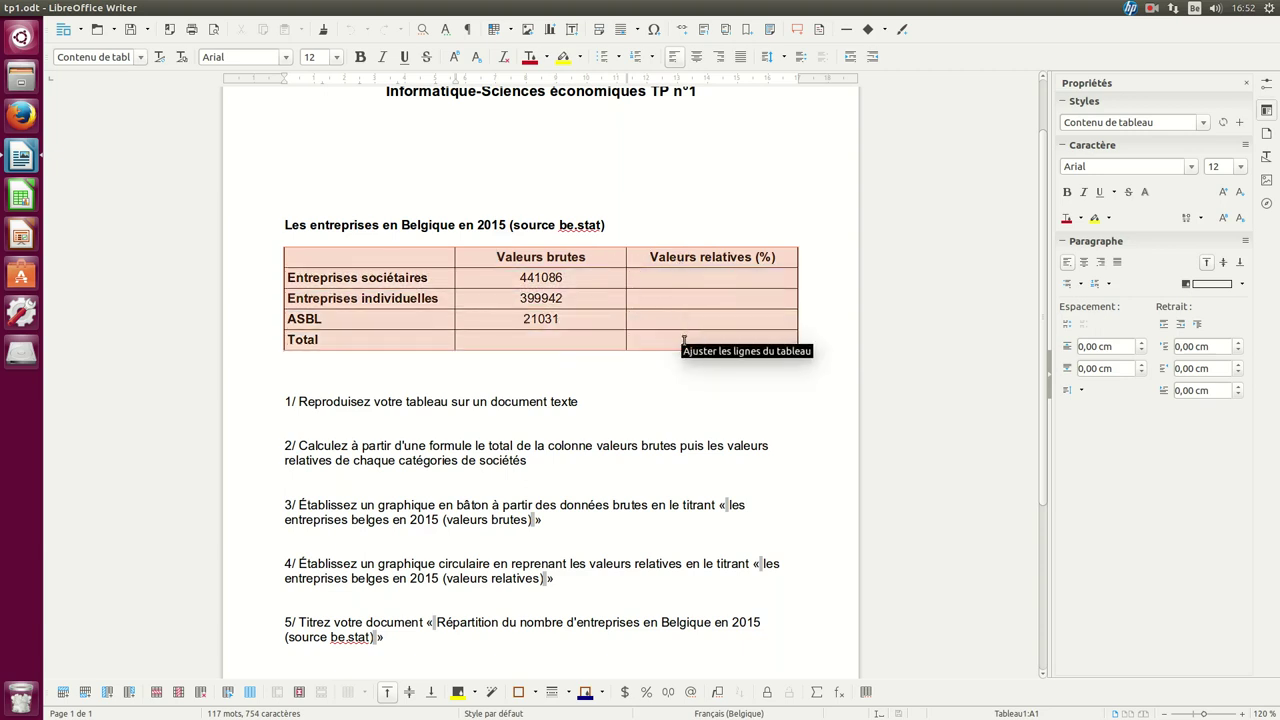
drag(684, 340, 684, 340)
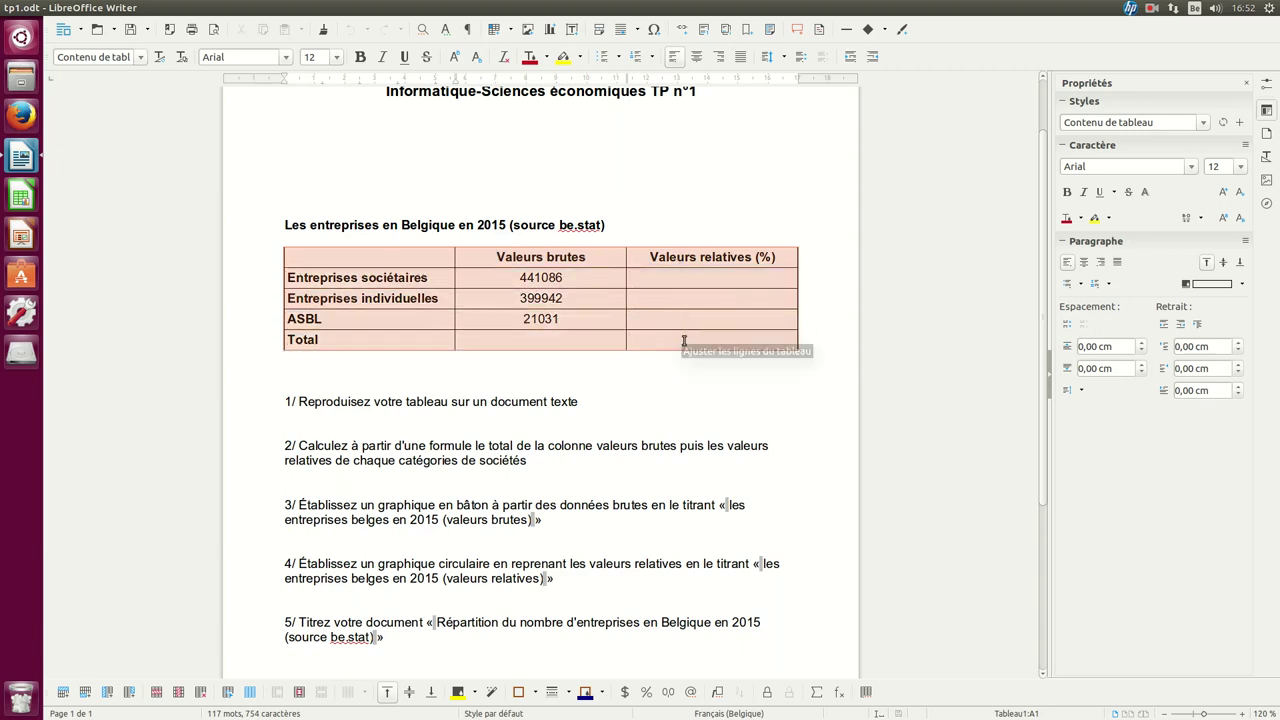
right_click(660, 280)
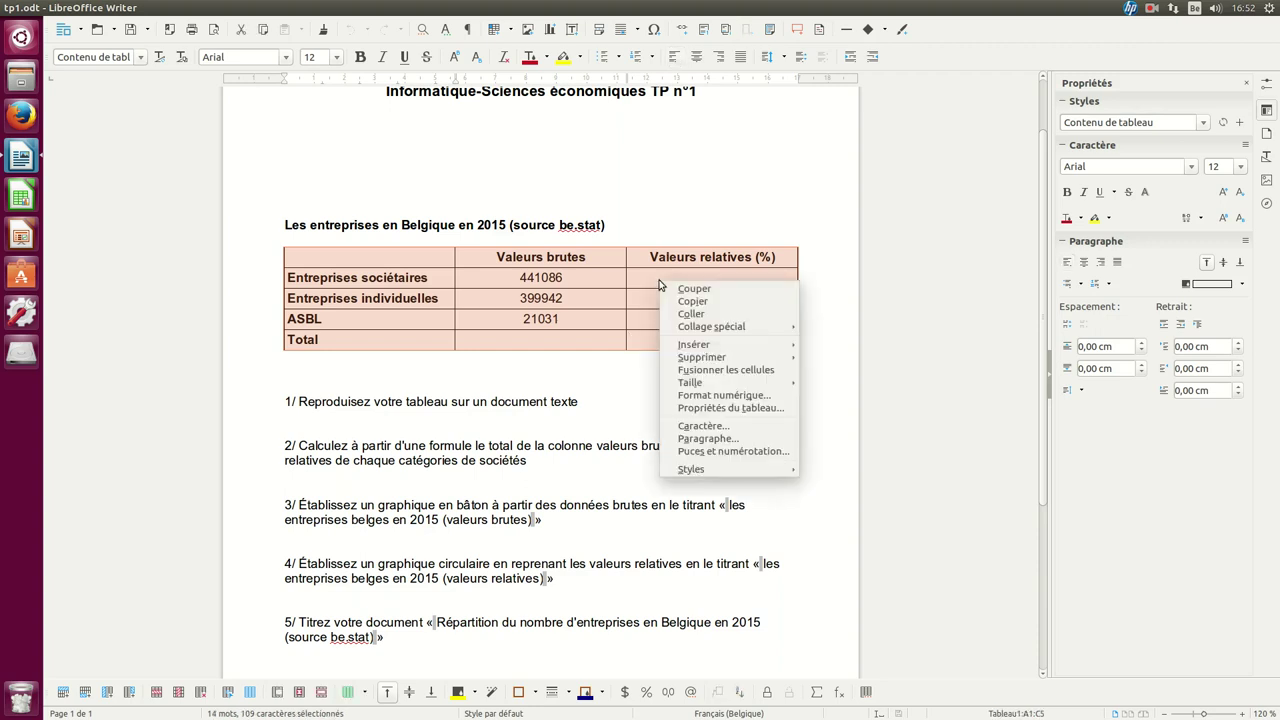
click(707, 302)
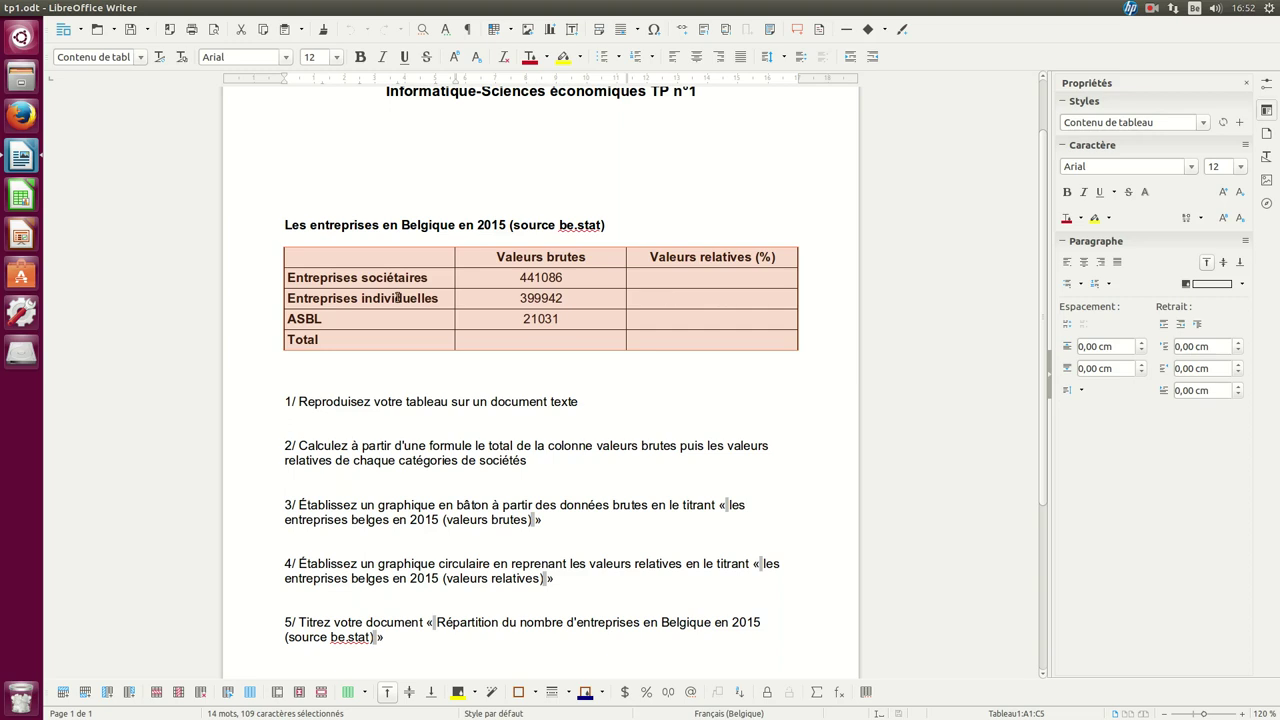
- Switch to LibreOffice Calc and paste the copied table into the blank sheet starting at cell A1
click(22, 197)
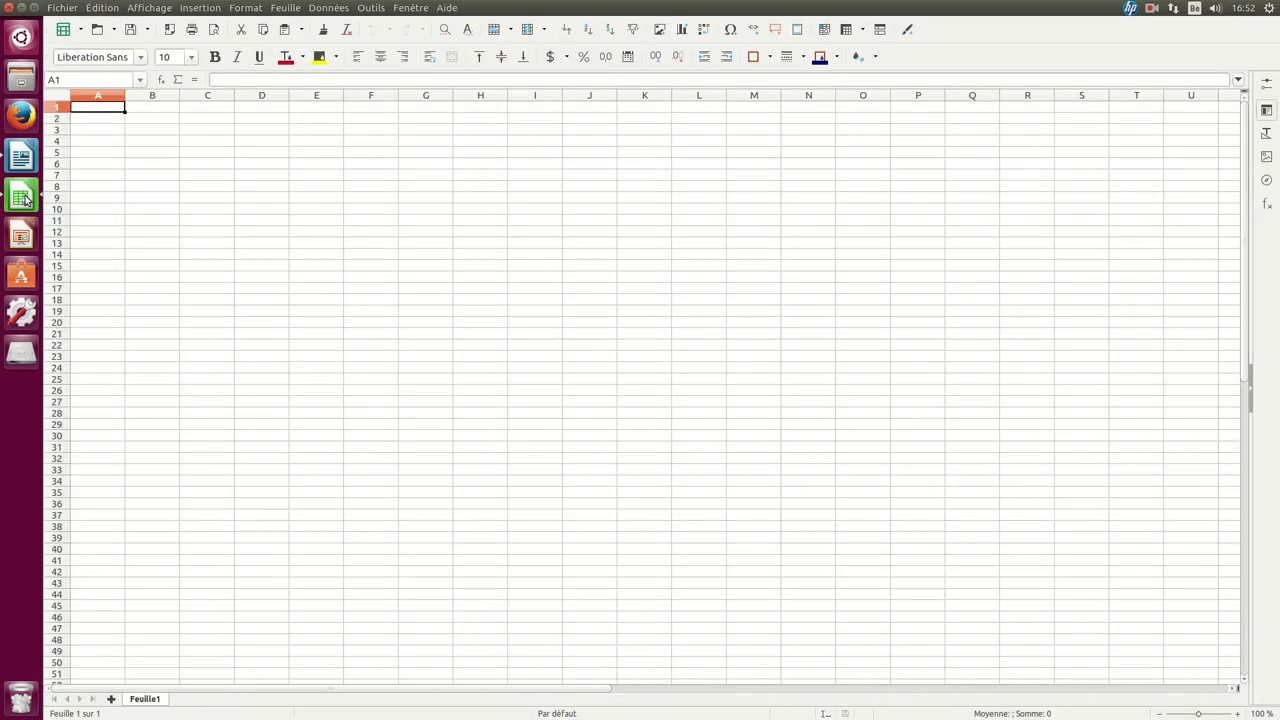
scroll(240, 234, up, 5)
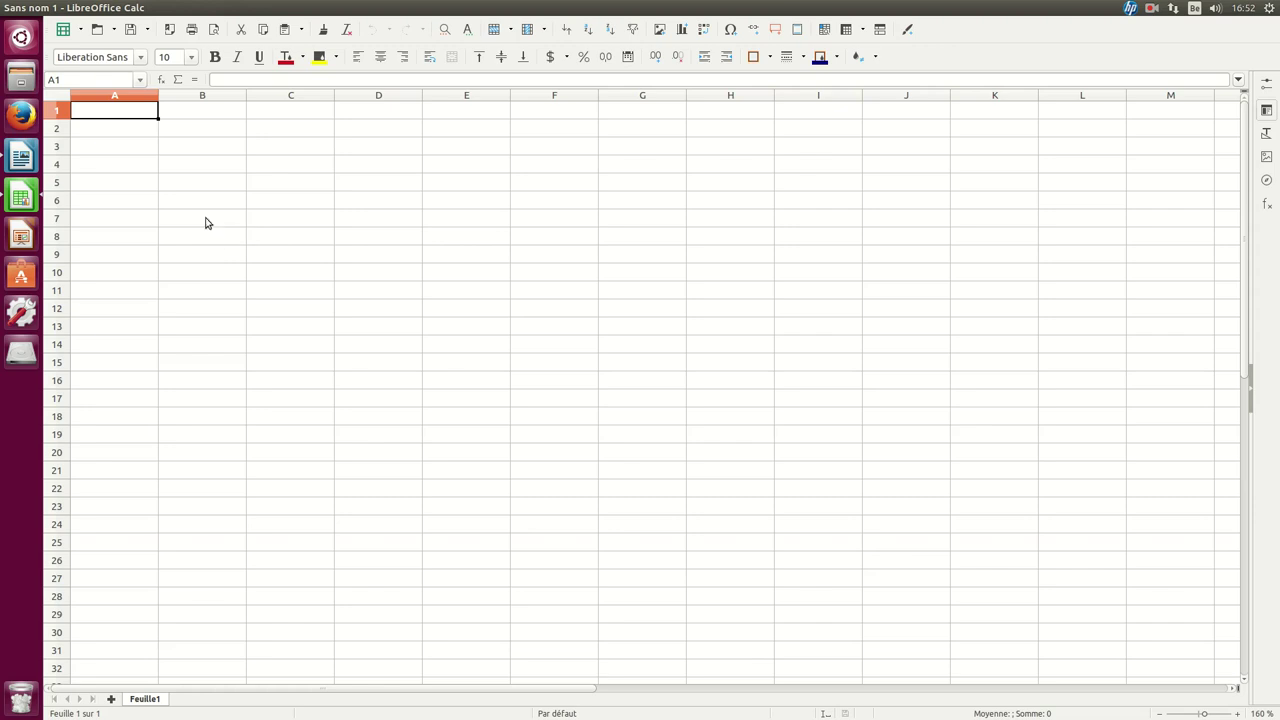
right_click(135, 115)
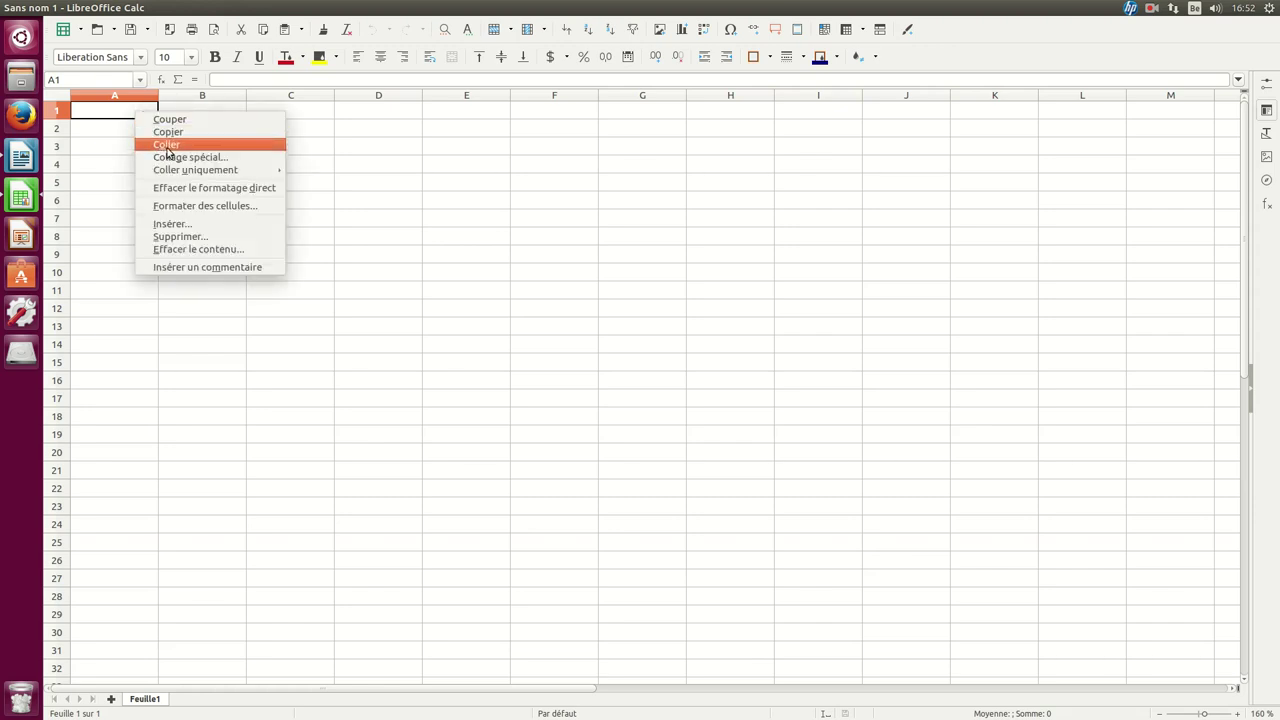
click(167, 146)
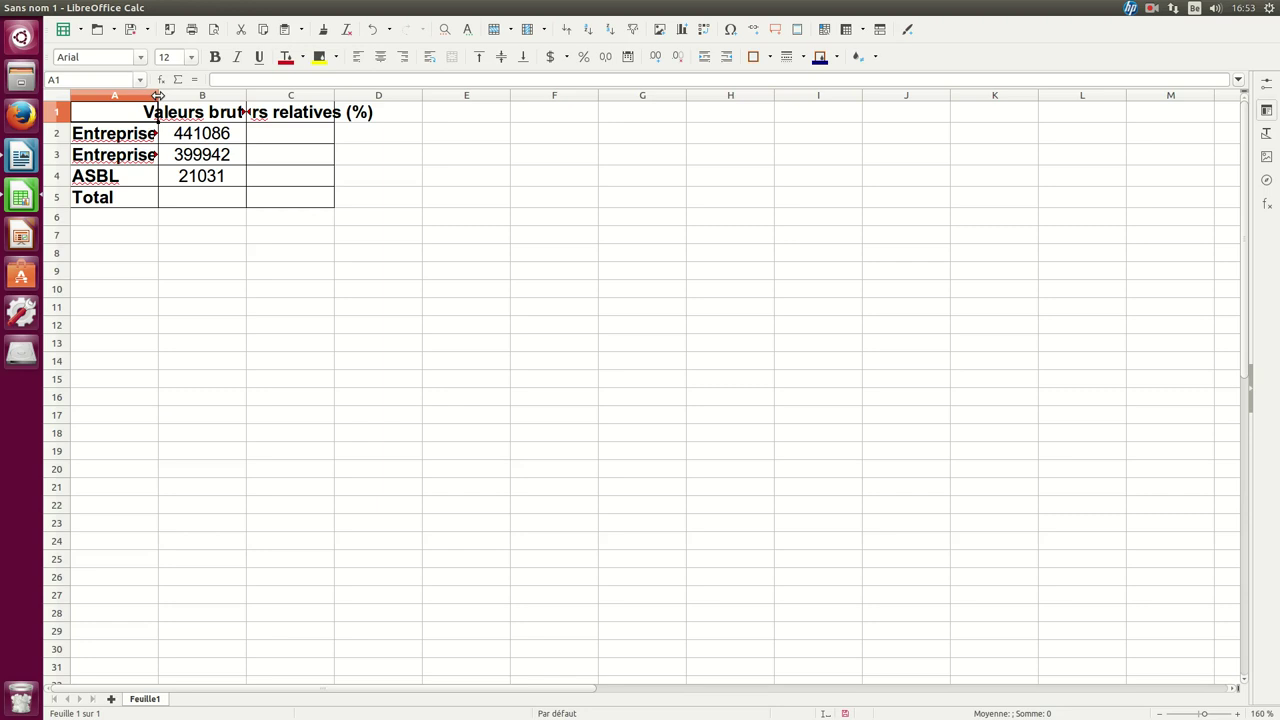
- Fit the widths of columns A, B and C to their contents
drag(158, 95, 288, 95)
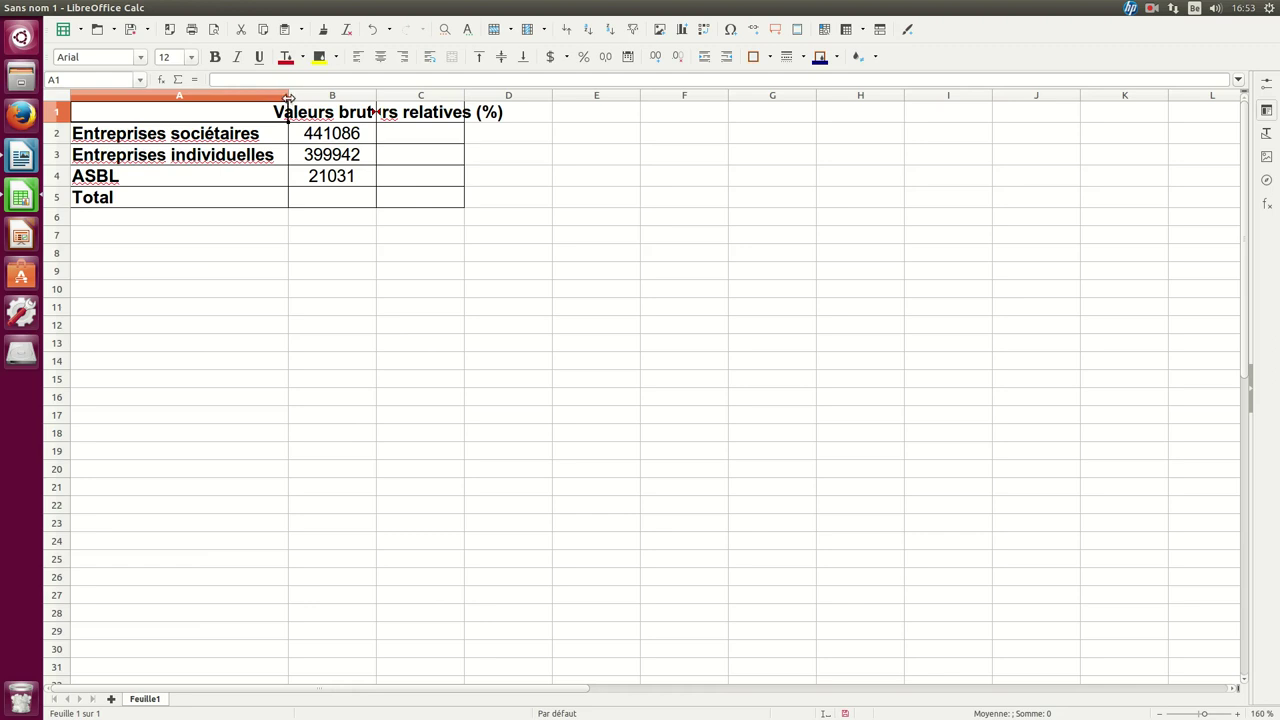
double_click(288, 95)
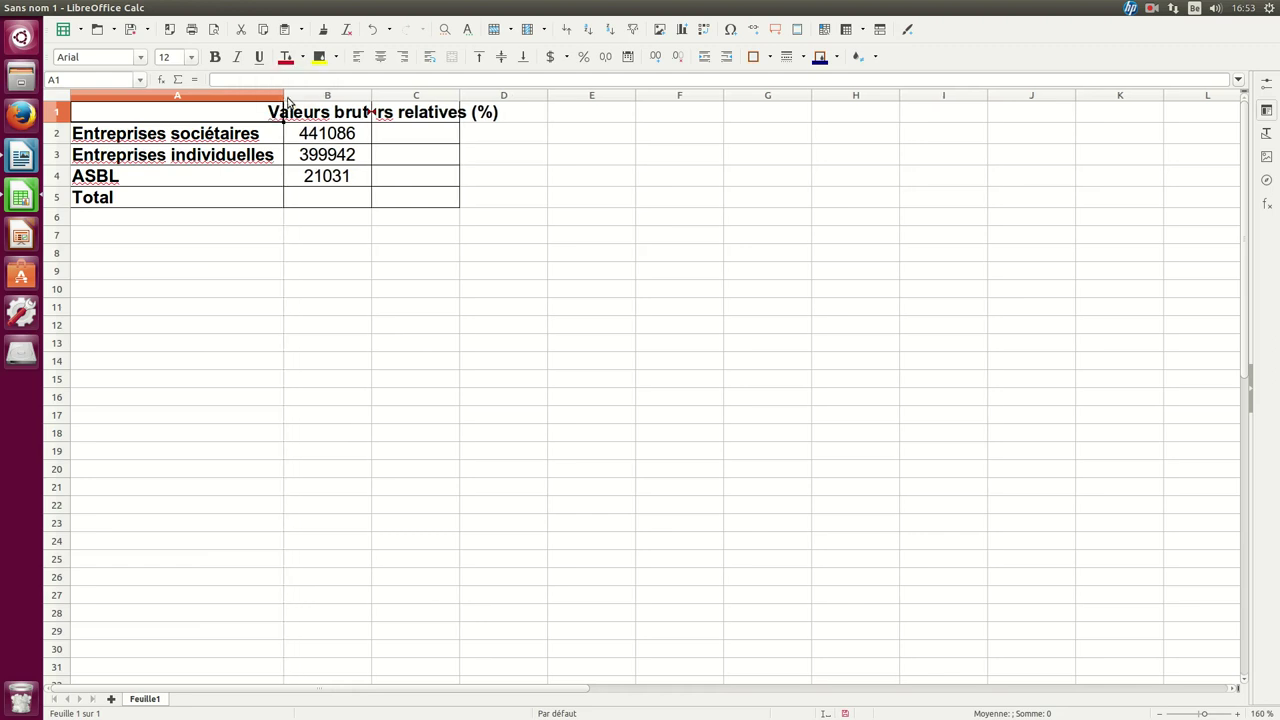
double_click(371, 96)
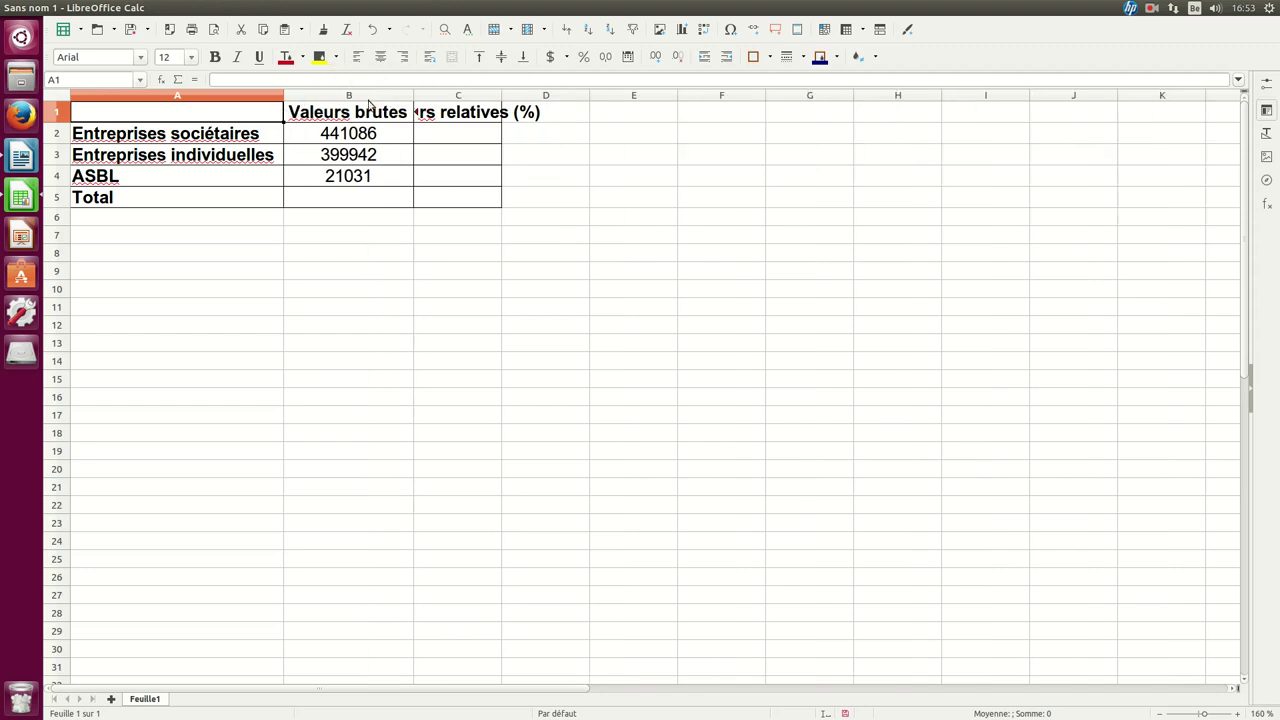
double_click(502, 95)
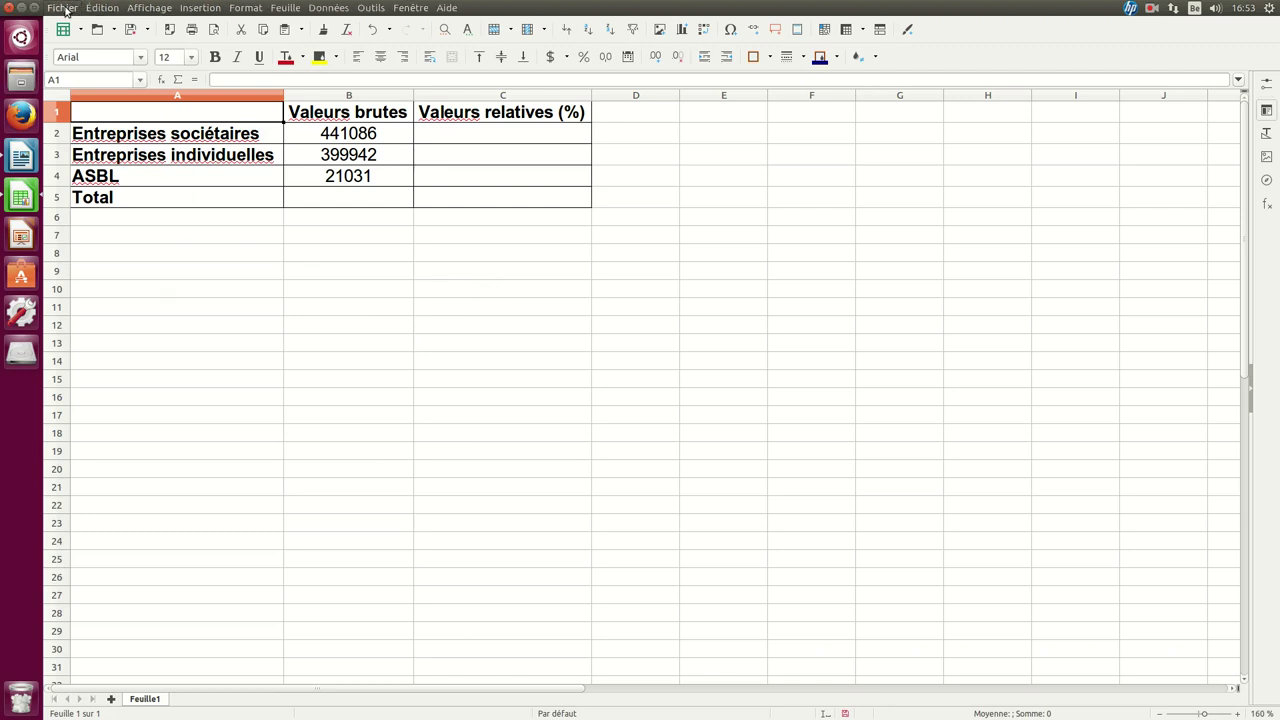
- Save the spreadsheet in the Documents folder under the name tp1
click(62, 8)
click(131, 178)
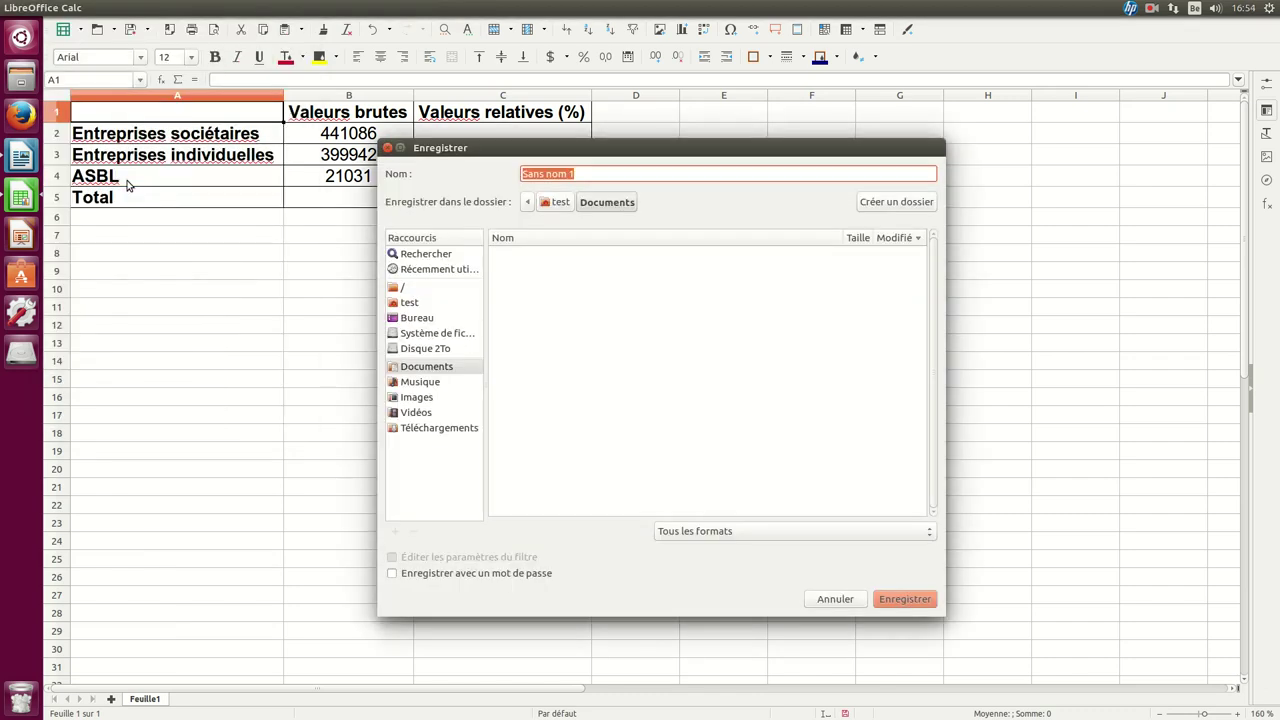
text(tp1)
click(912, 601)
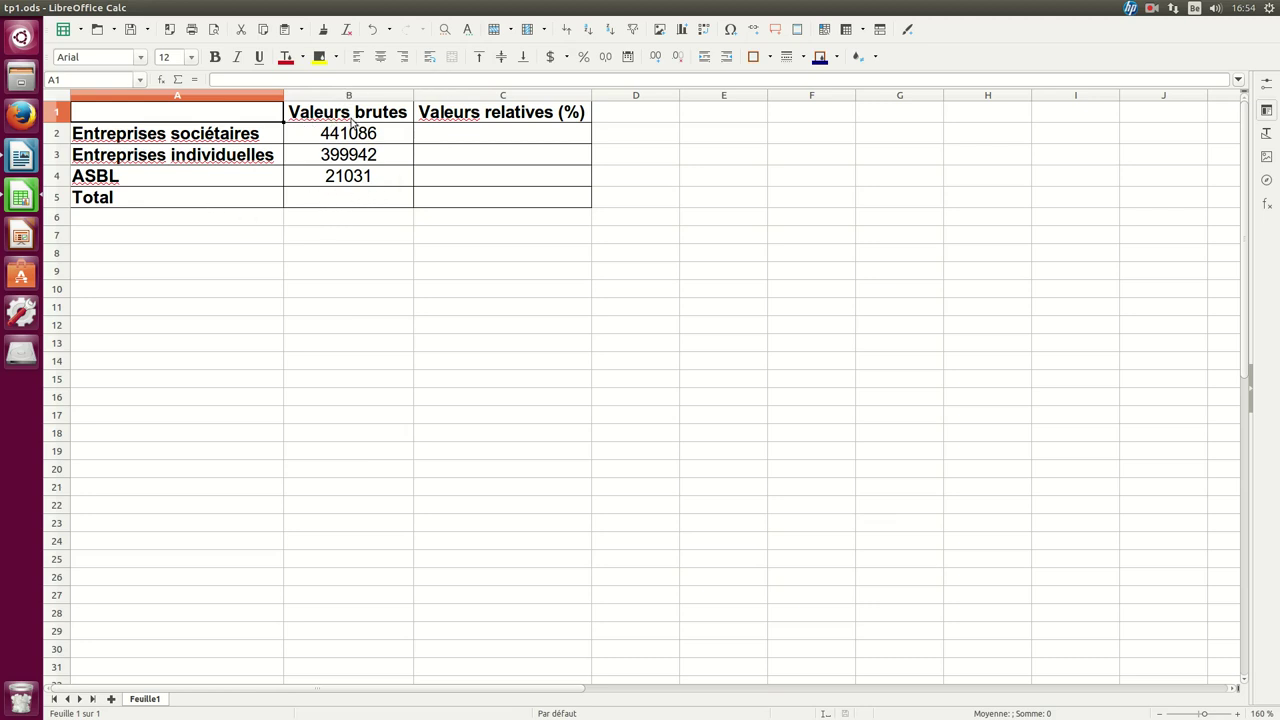
- Right-align the raw values in cells B2 to B4
click(340, 201)
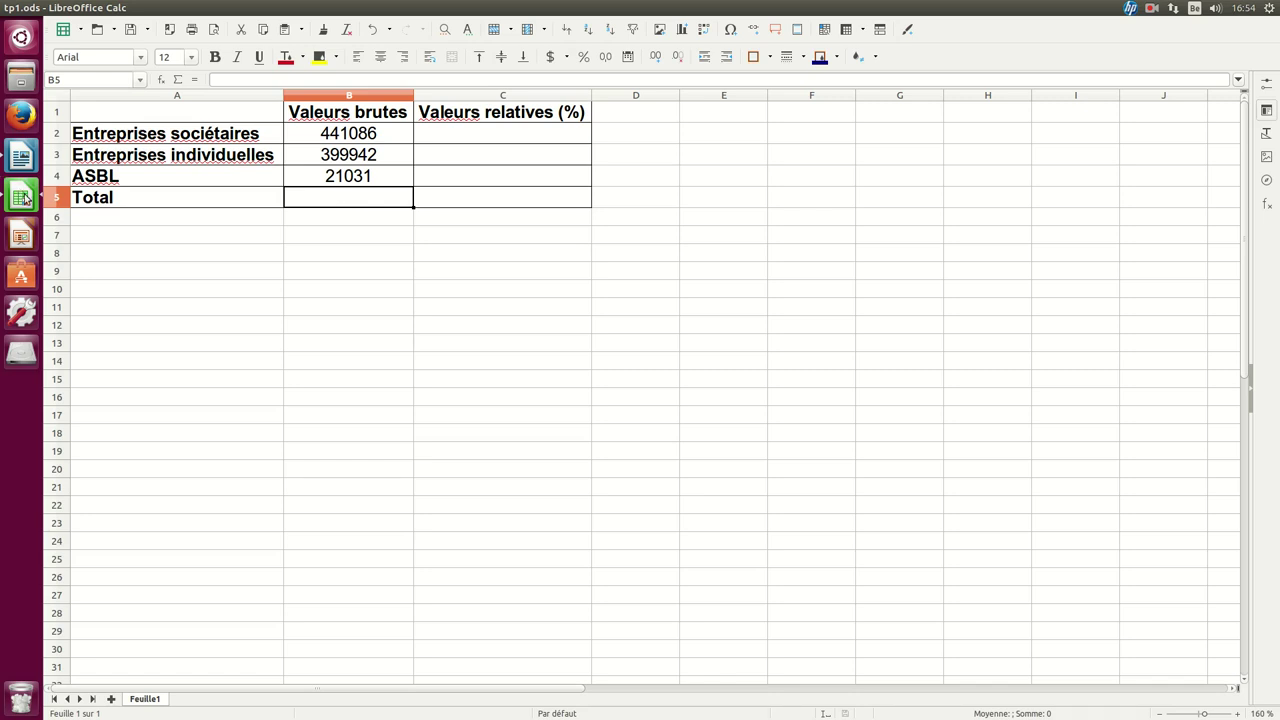
click(401, 133)
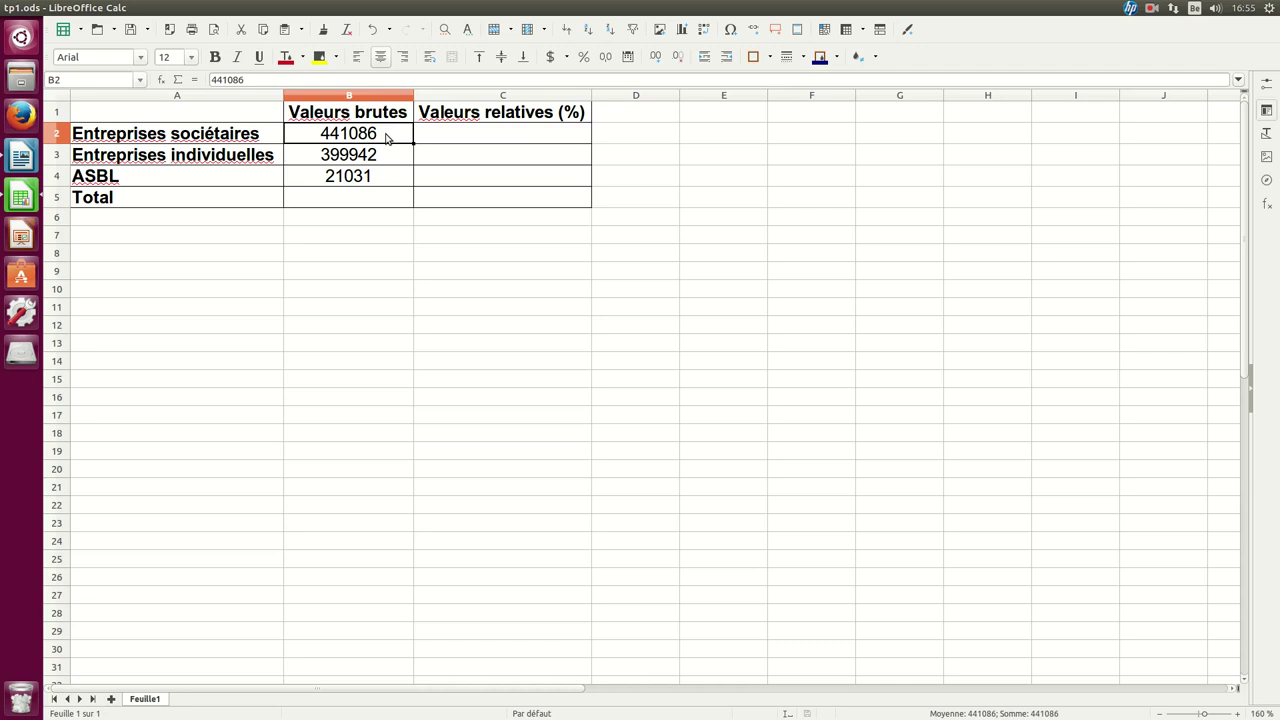
drag(386, 138, 385, 183)
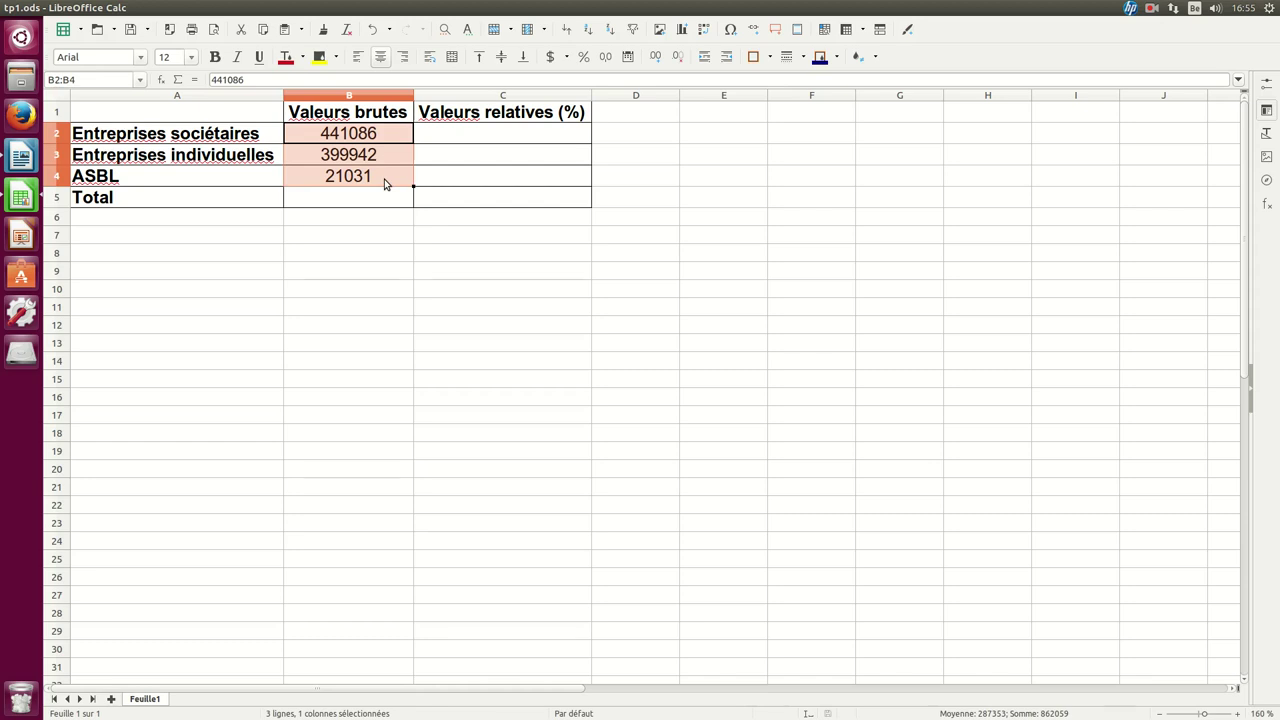
click(404, 59)
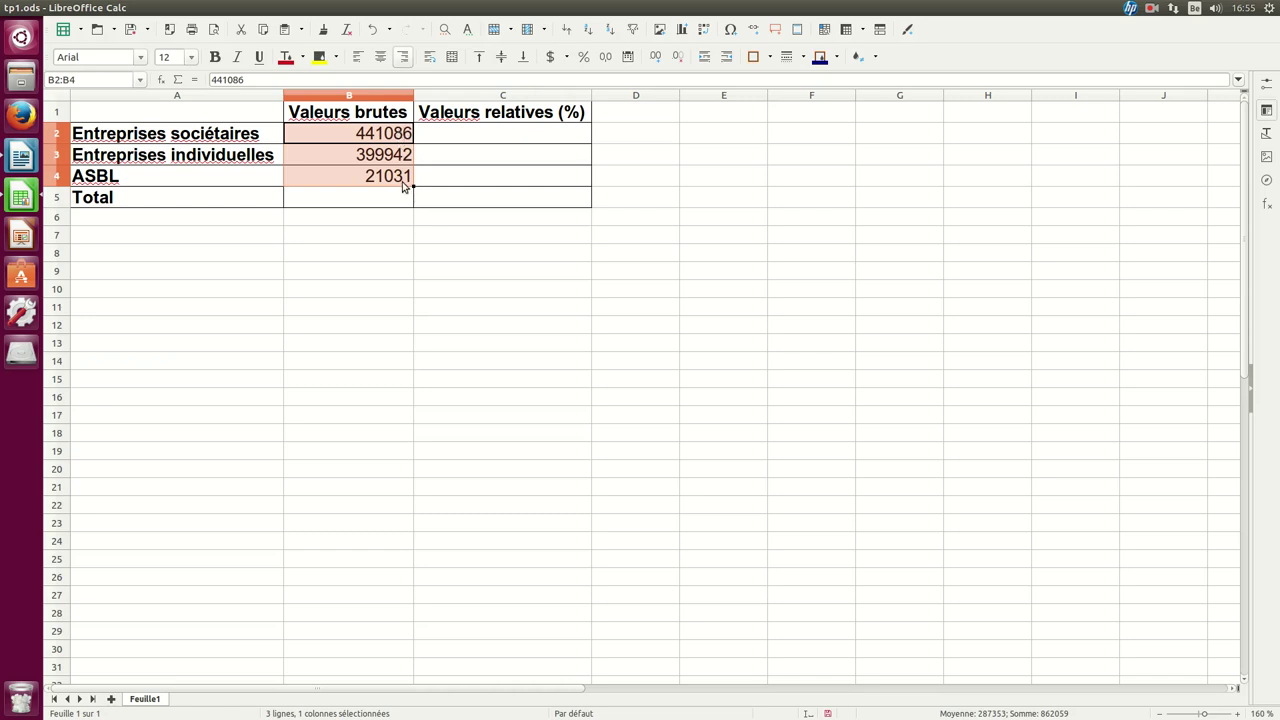
- Calculate the total of the Valeurs brutes column in cell B5 with the formula =SOMME(B2:B4)
click(390, 203)
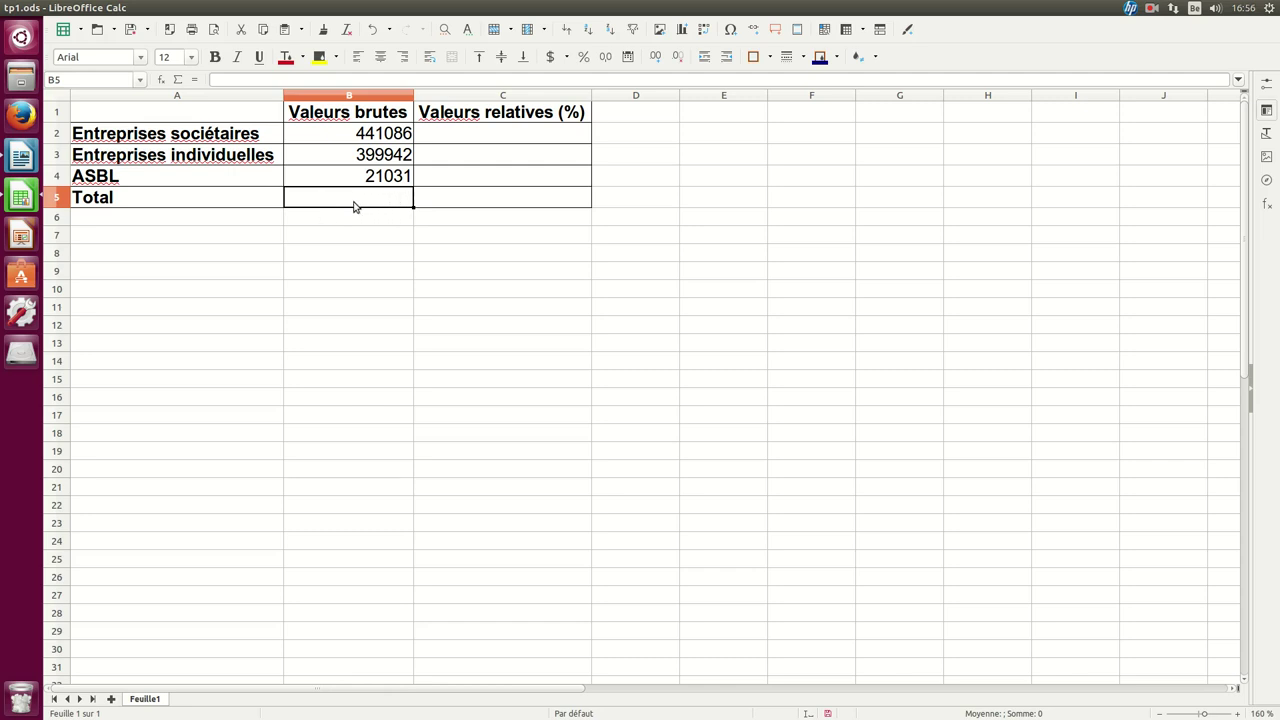
click(179, 81)
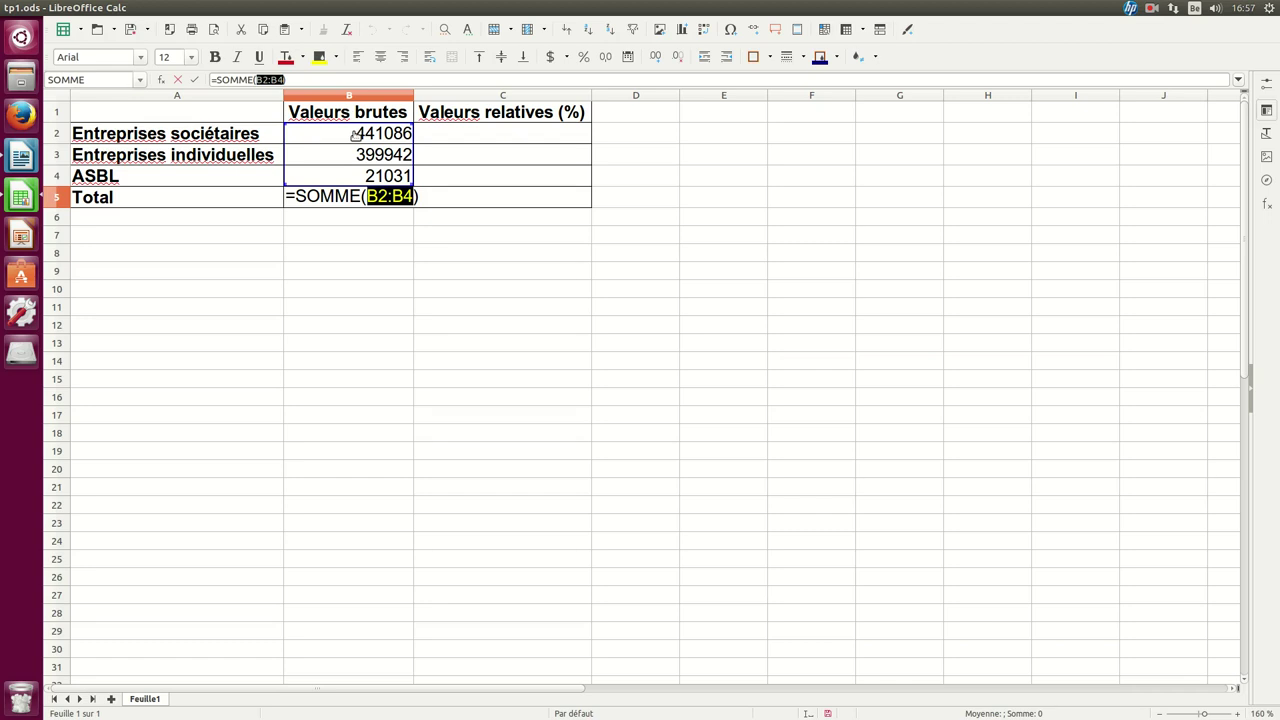
key(Return)
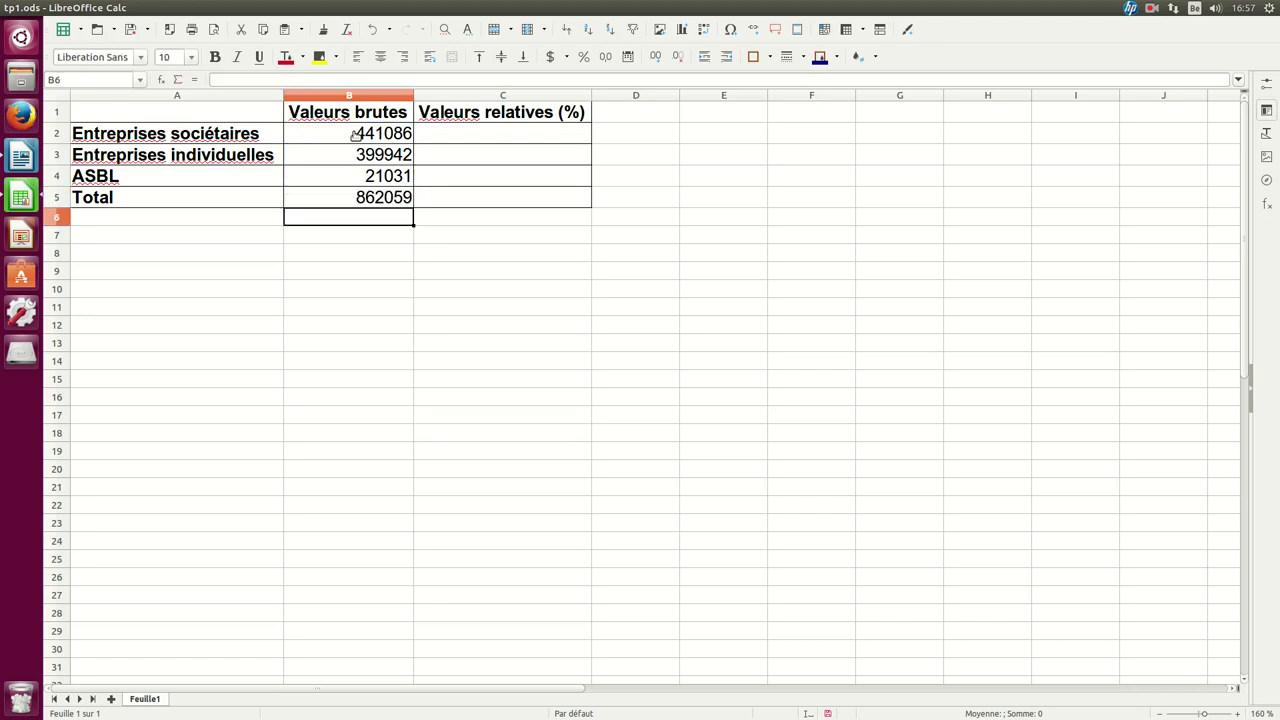
click(399, 201)
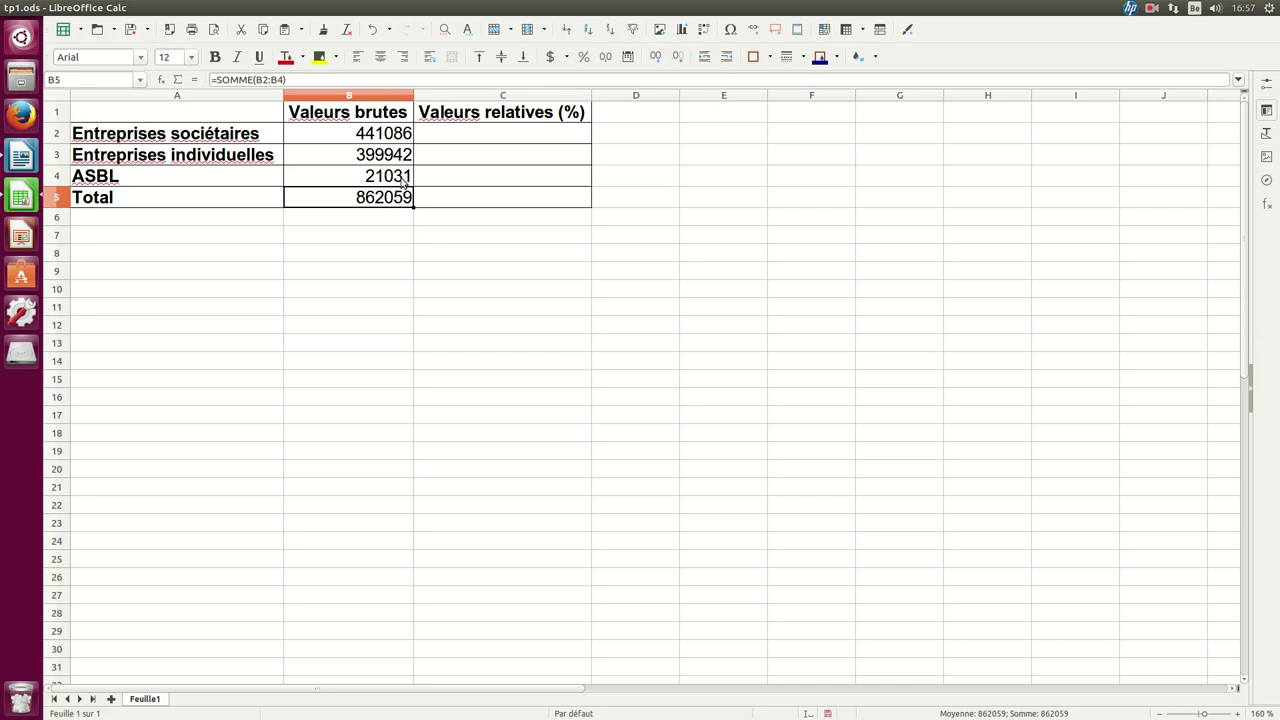
- Change the ASBL raw value in cell B4 to 21032 to test the total formula
click(403, 181)
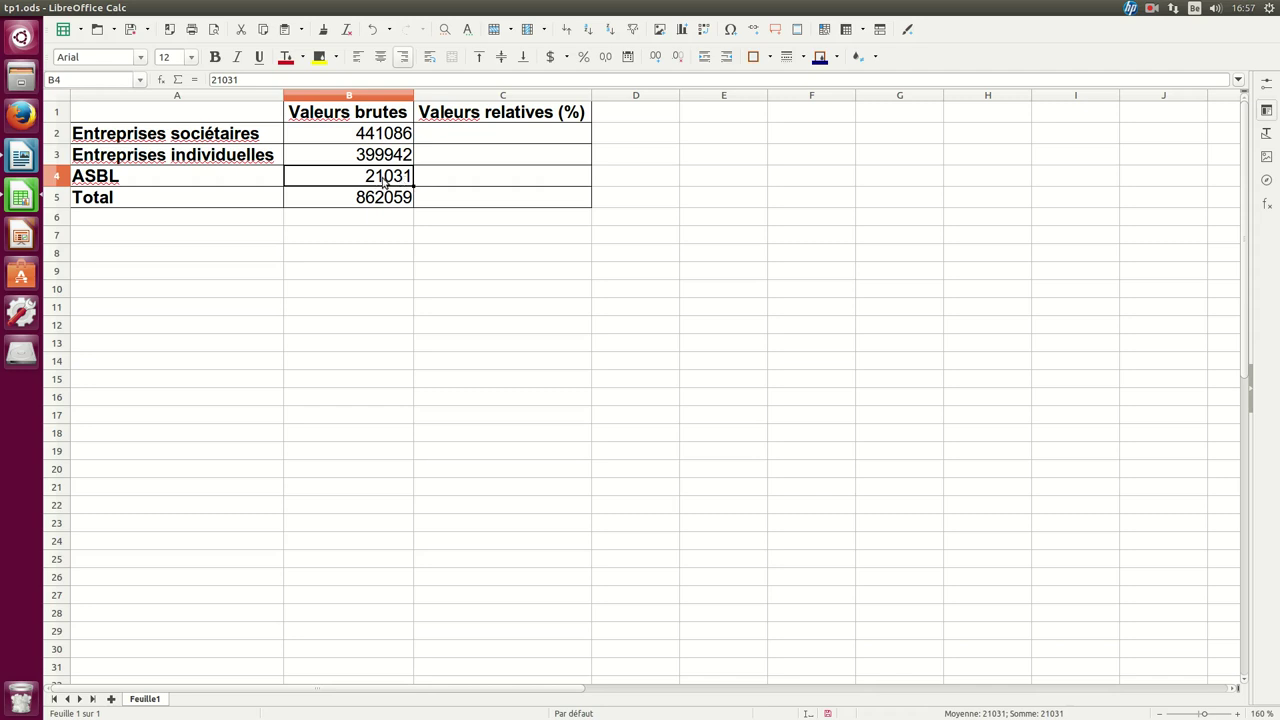
key(F2)
key(BackSpace)
text(2)
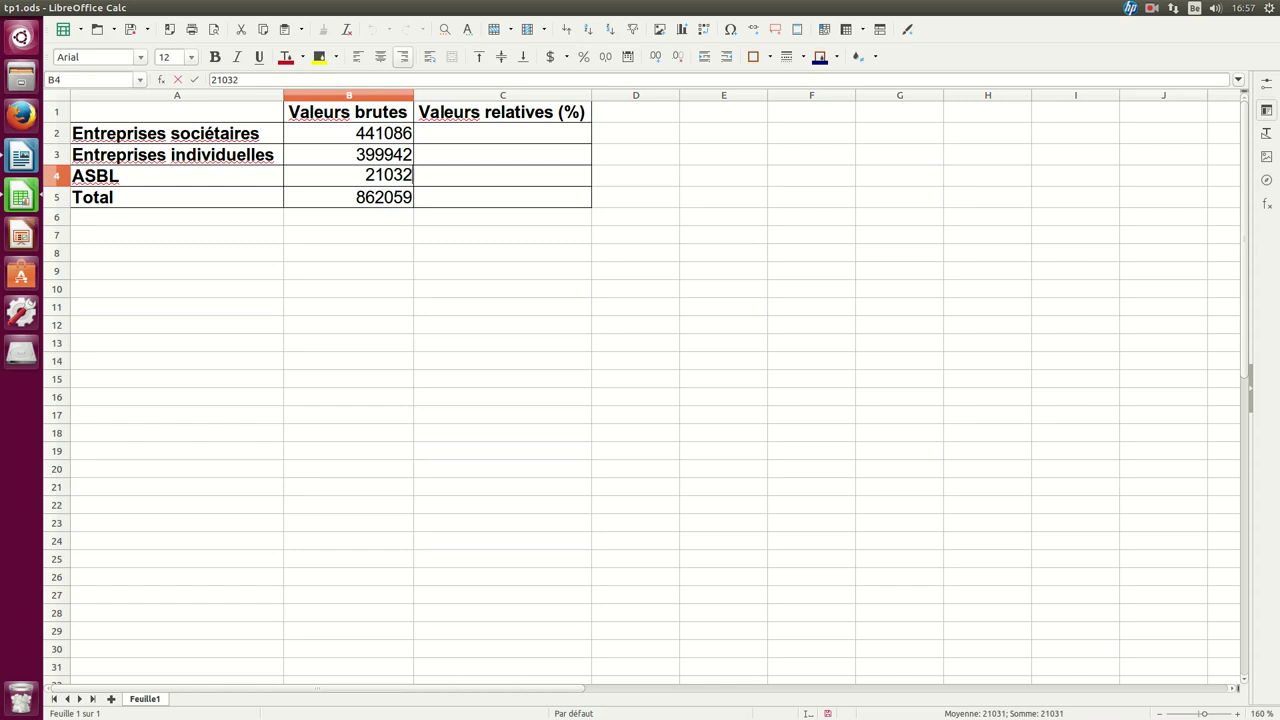
key(Return)
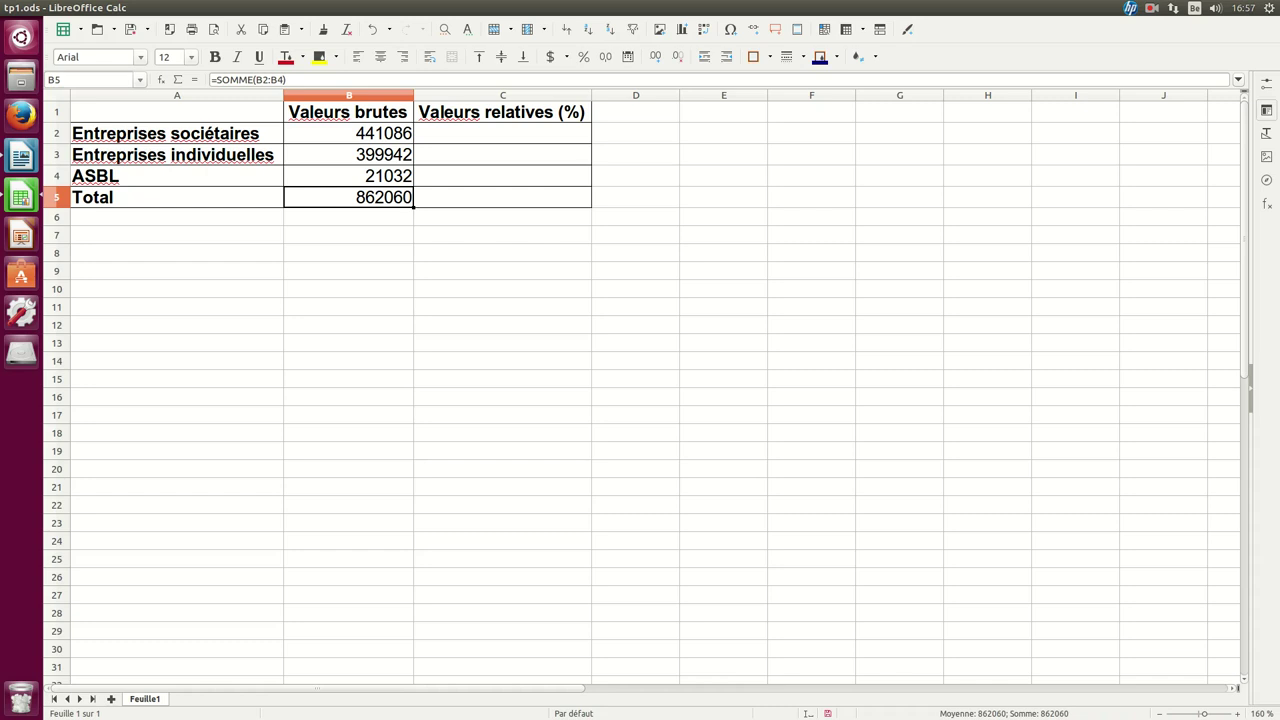
- Restore the ASBL raw value in cell B4 to 21031
double_click(404, 176)
key(BackSpace)
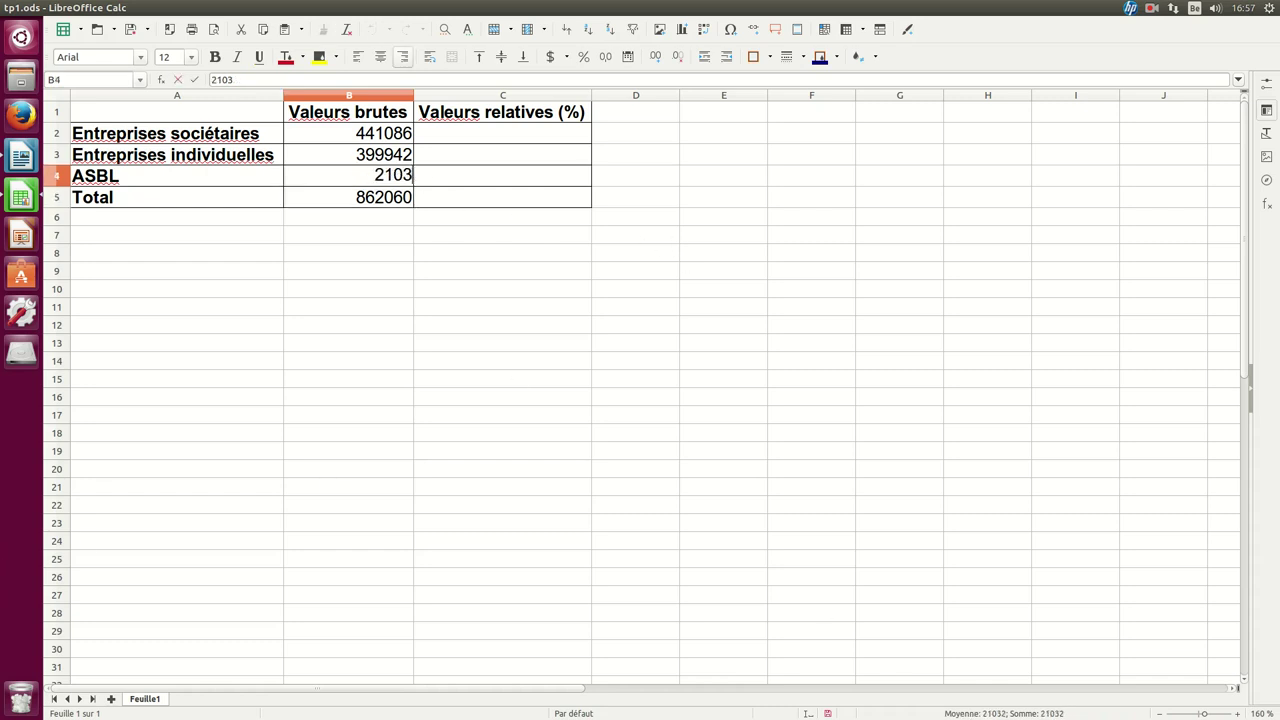
text(1)
key(Return)
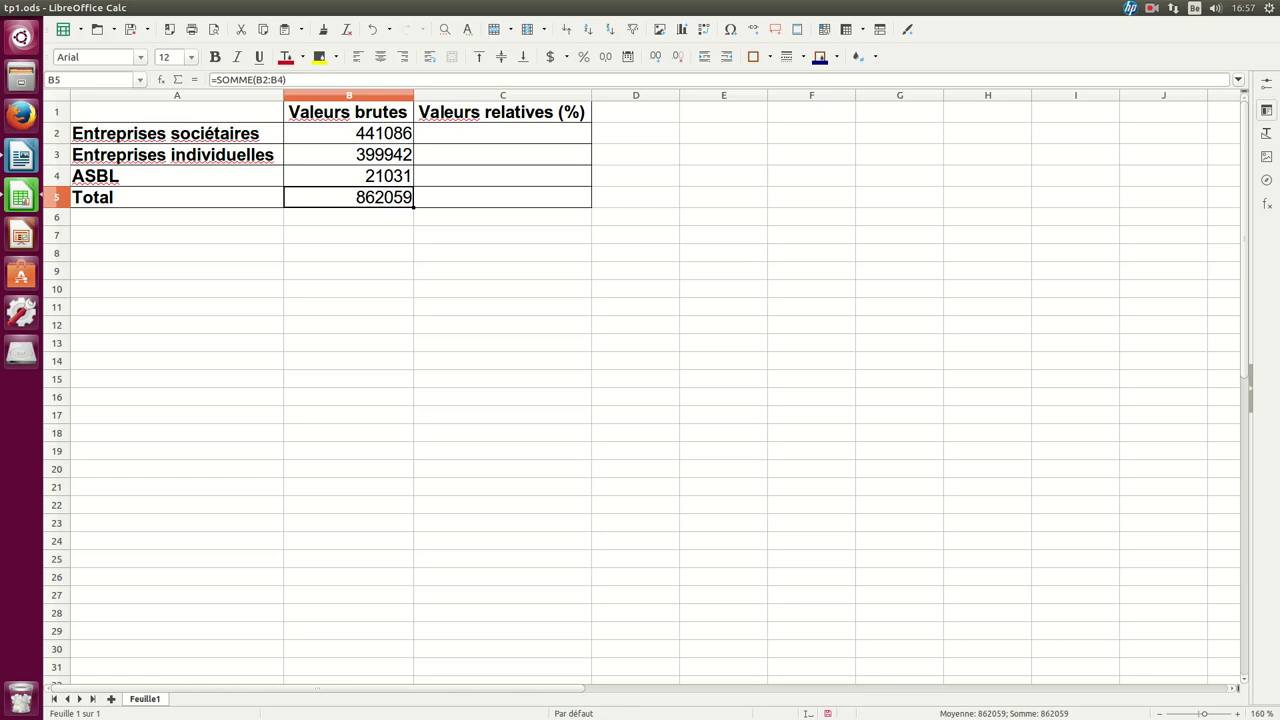
- Calculate the Entreprises sociétaires relative value in cell C2 with the formula =B2/B5 and format it as a percentage
click(501, 134)
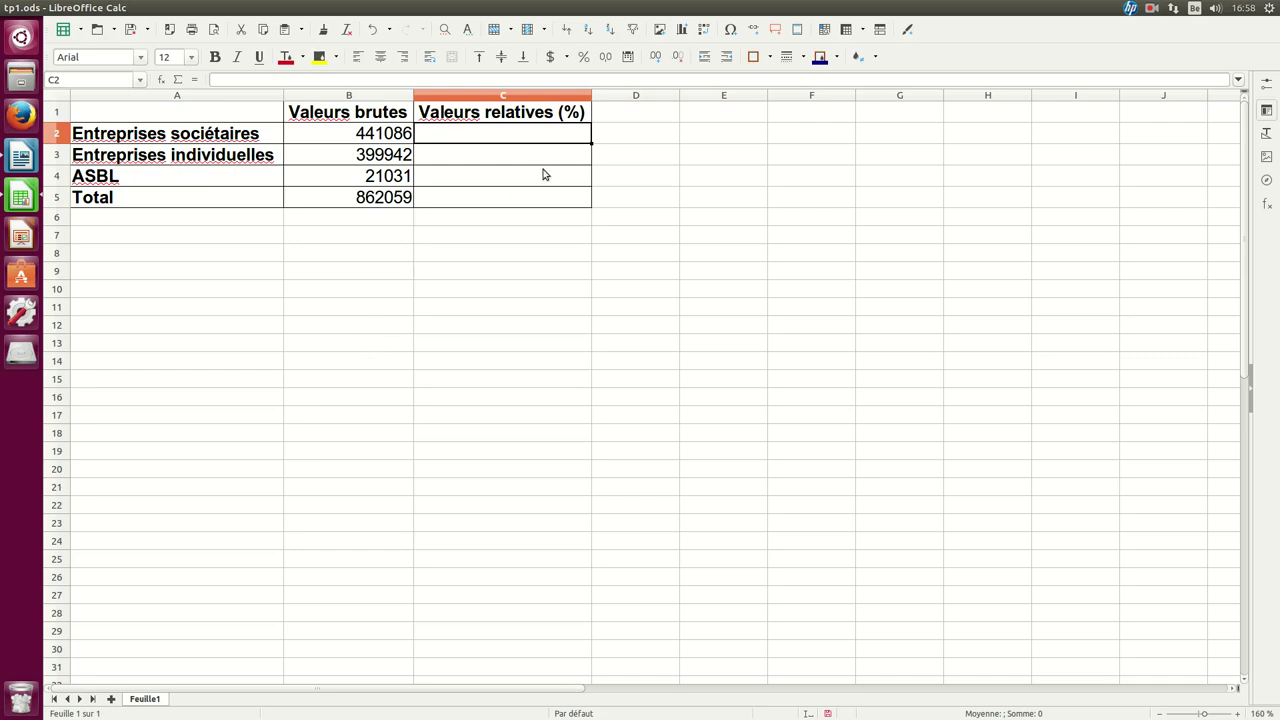
click(402, 200)
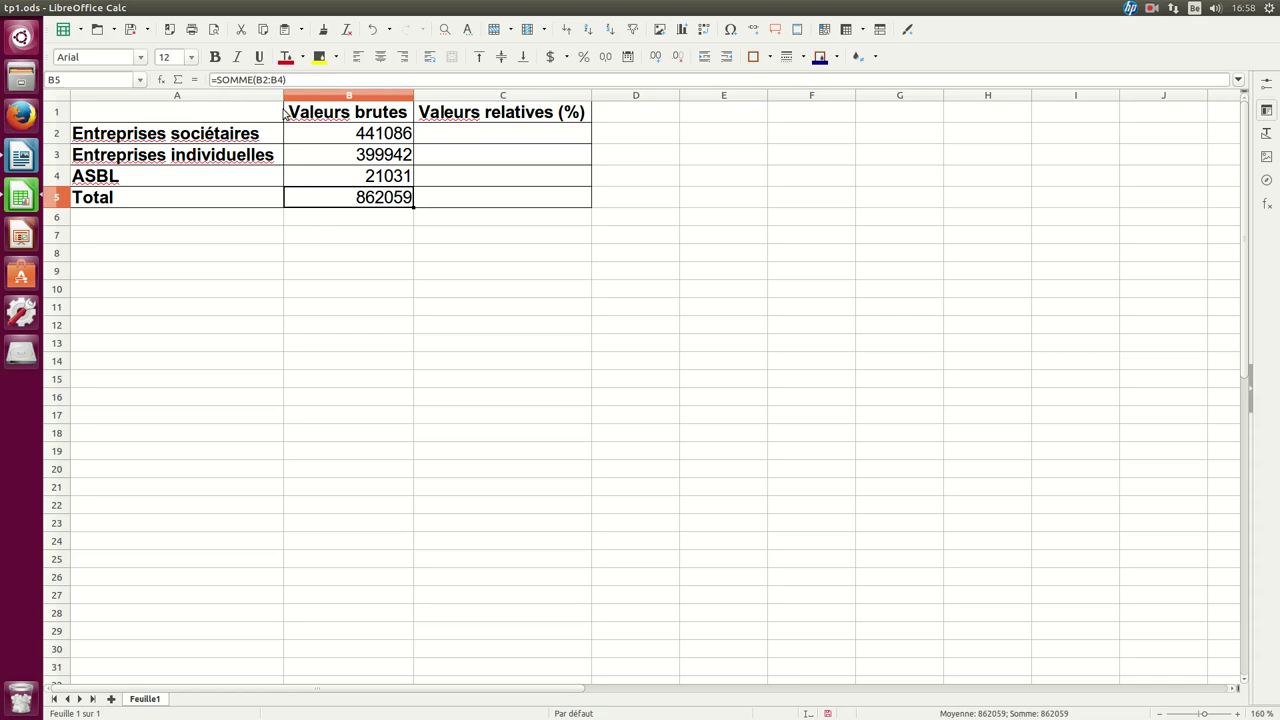
click(518, 138)
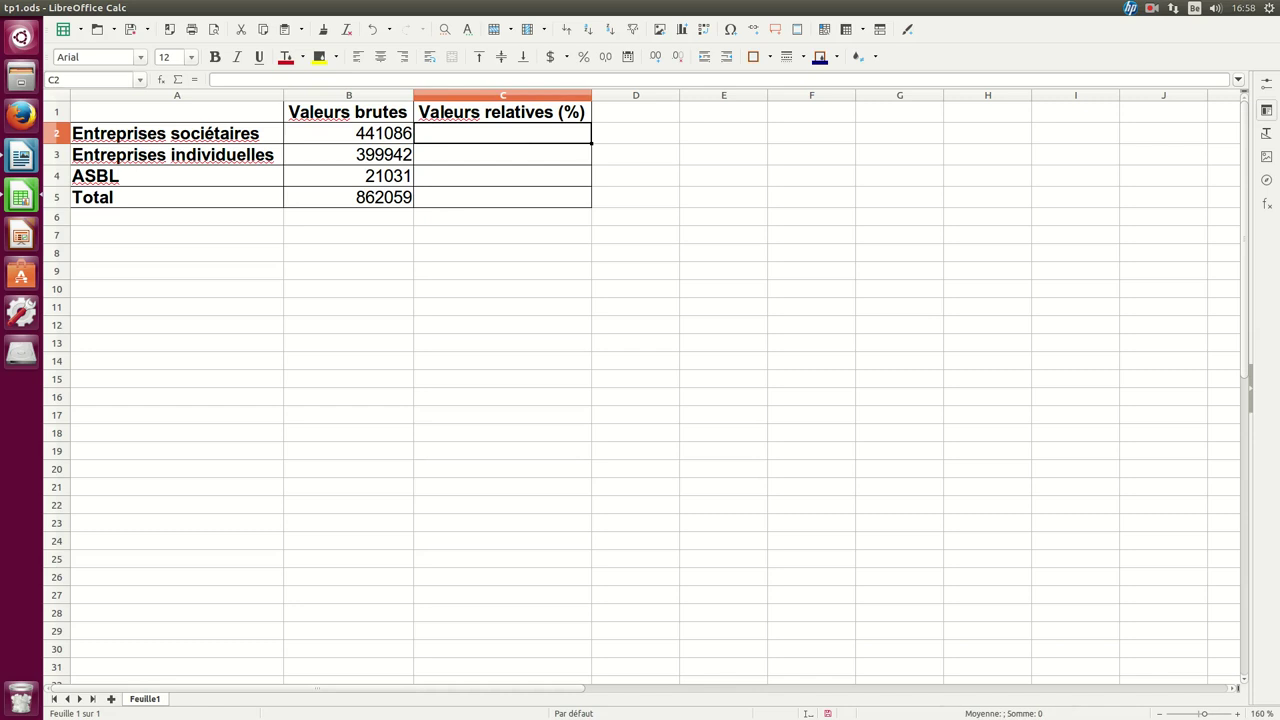
text(=)
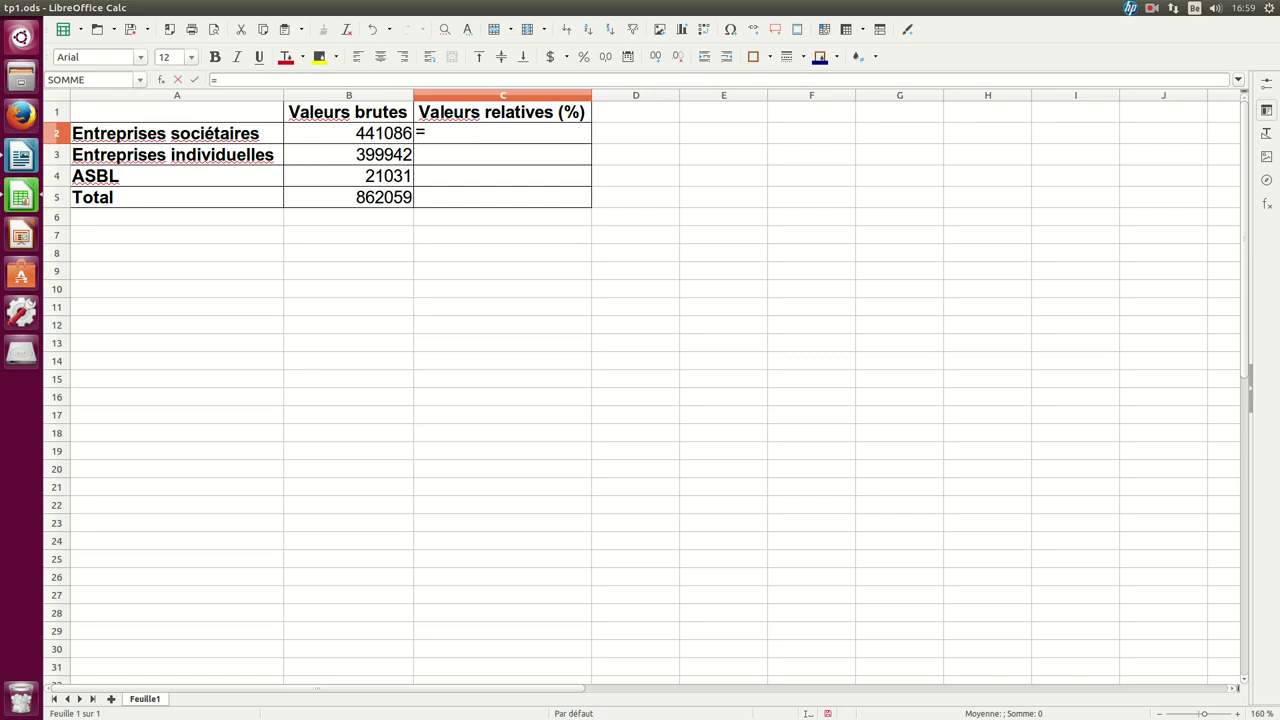
text(B)
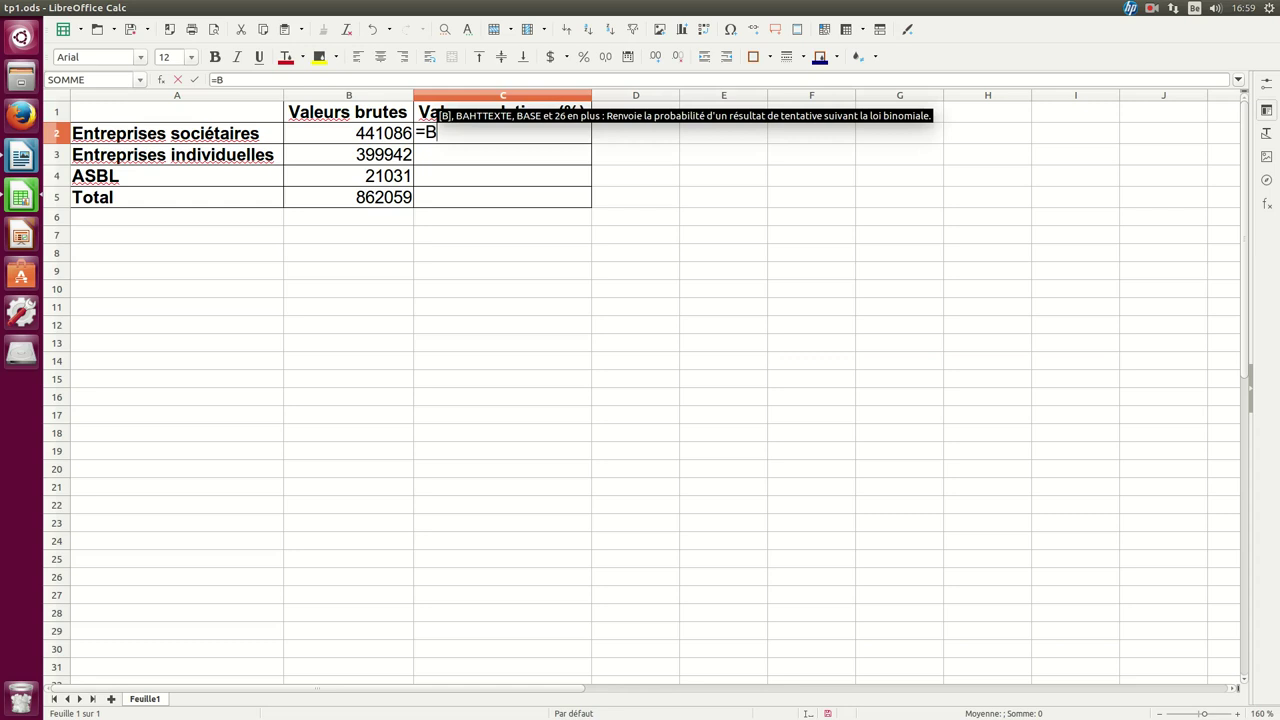
text(2)
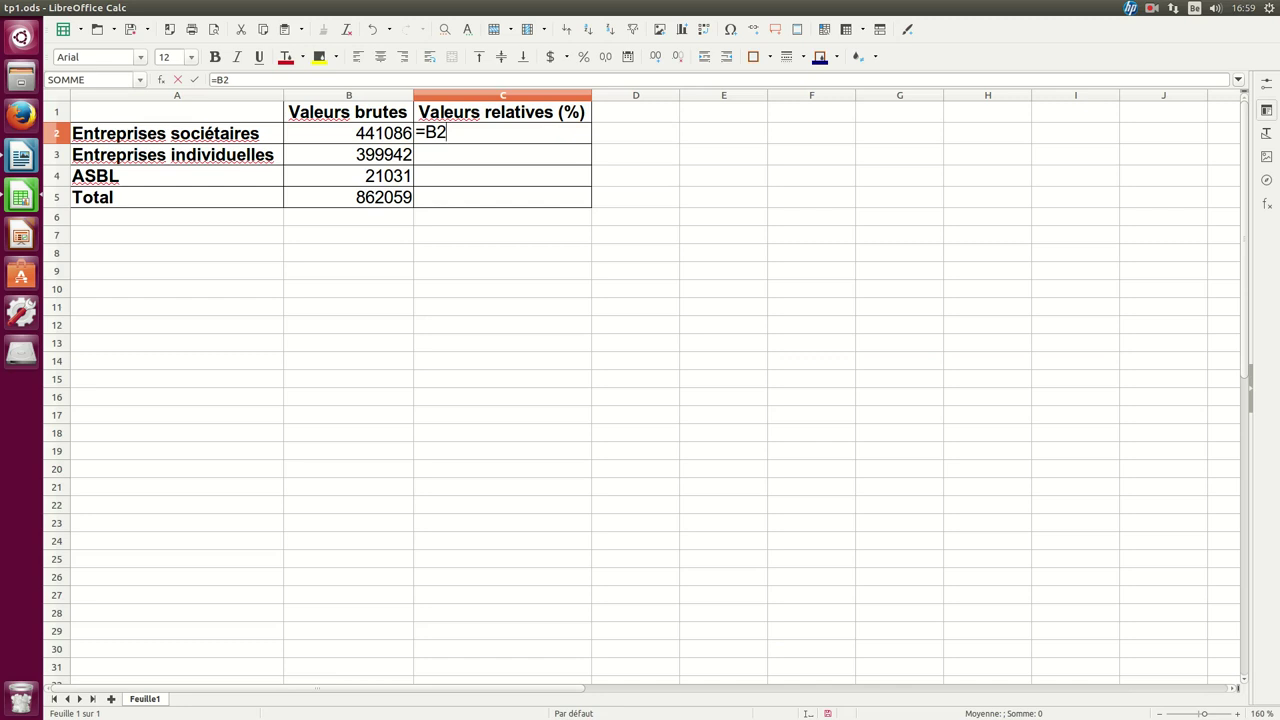
text(/)
click(376, 203)
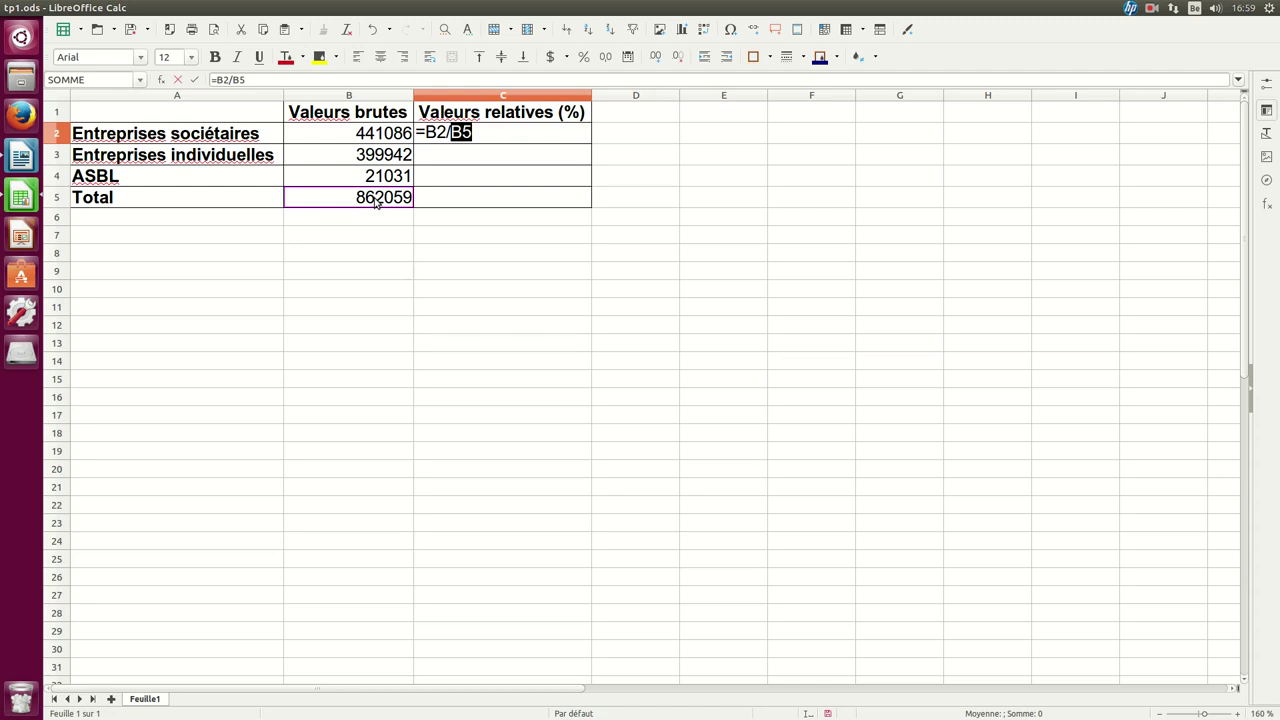
key(Return)
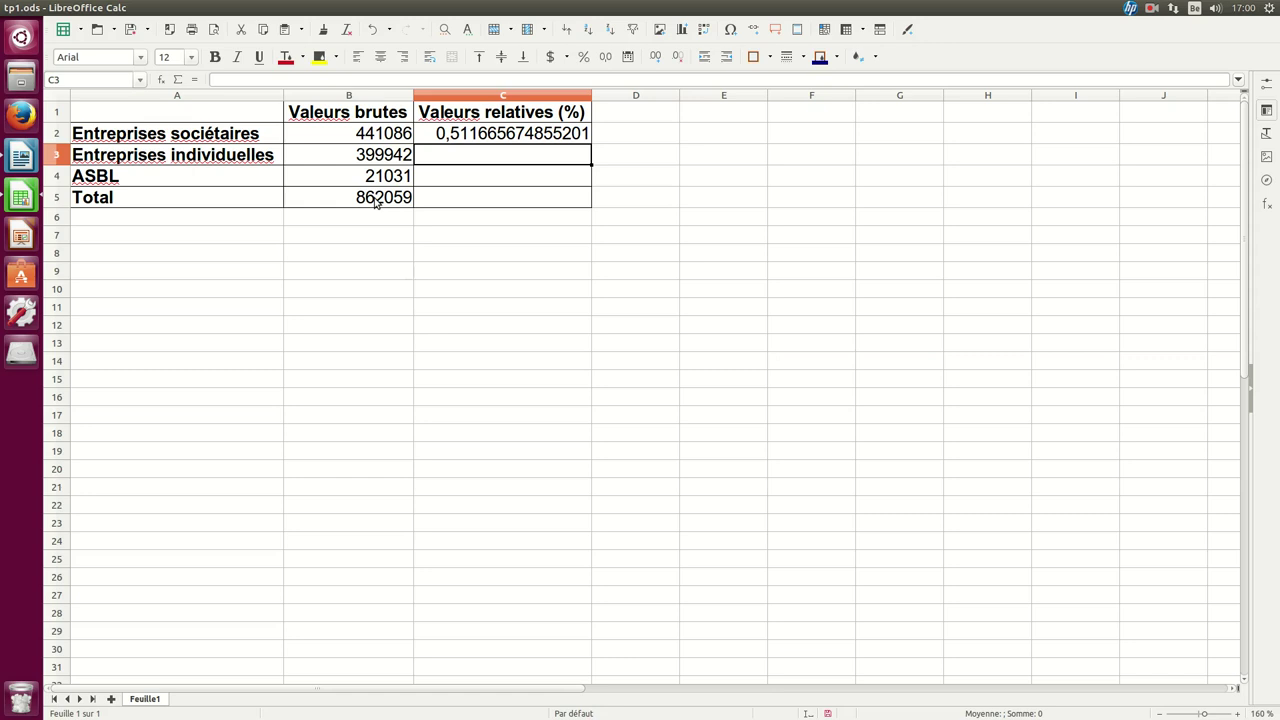
click(470, 139)
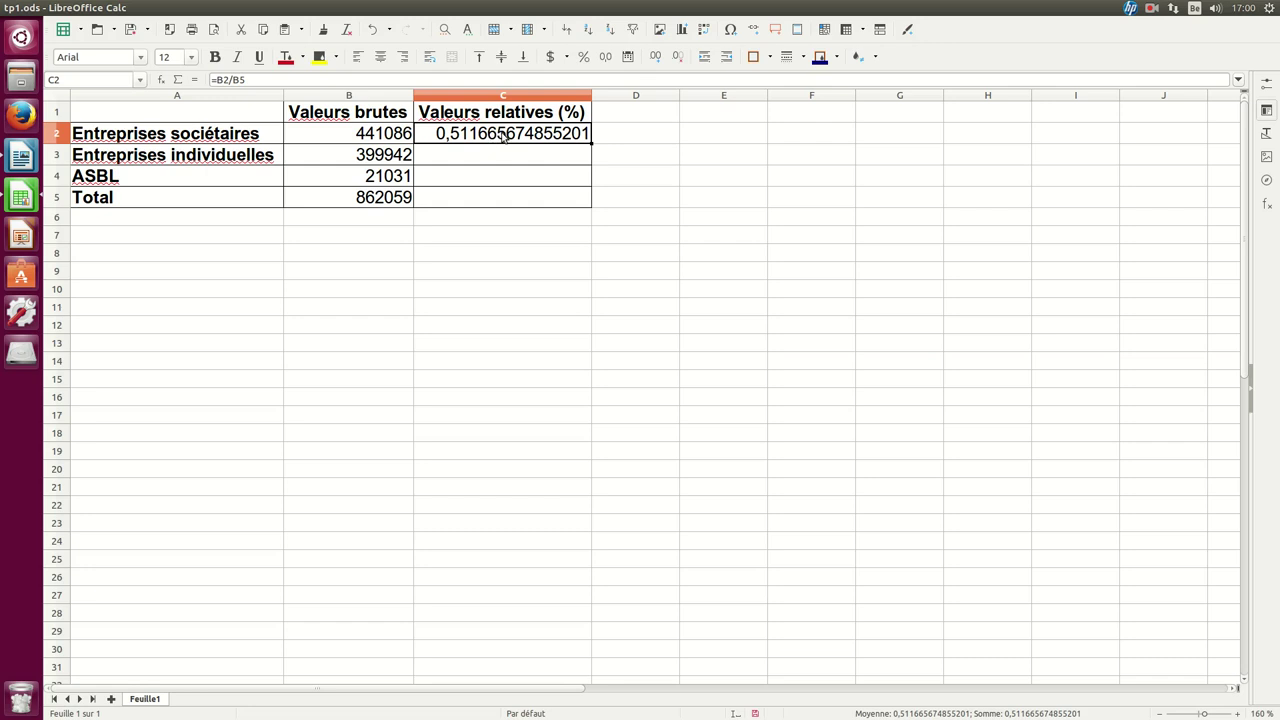
click(585, 57)
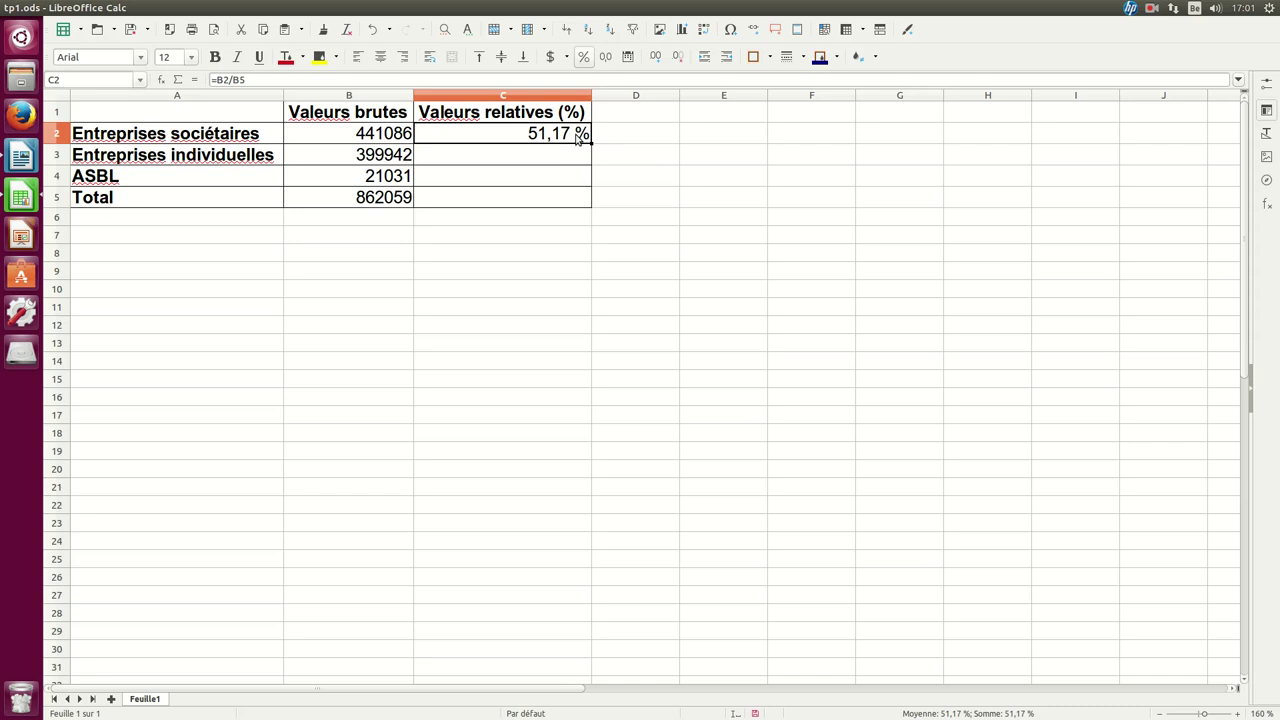
- Calculate the Entreprises individuelles relative value in cell C3 with the formula =B3/B5
click(562, 163)
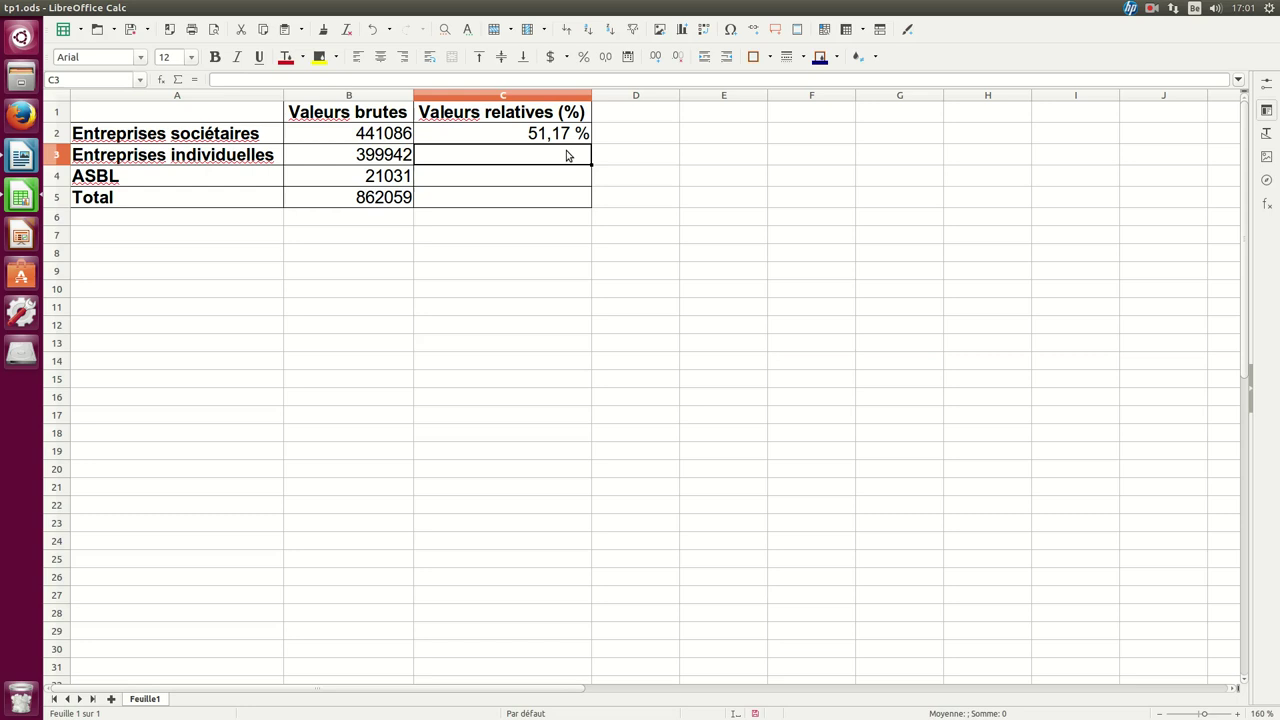
text(=)
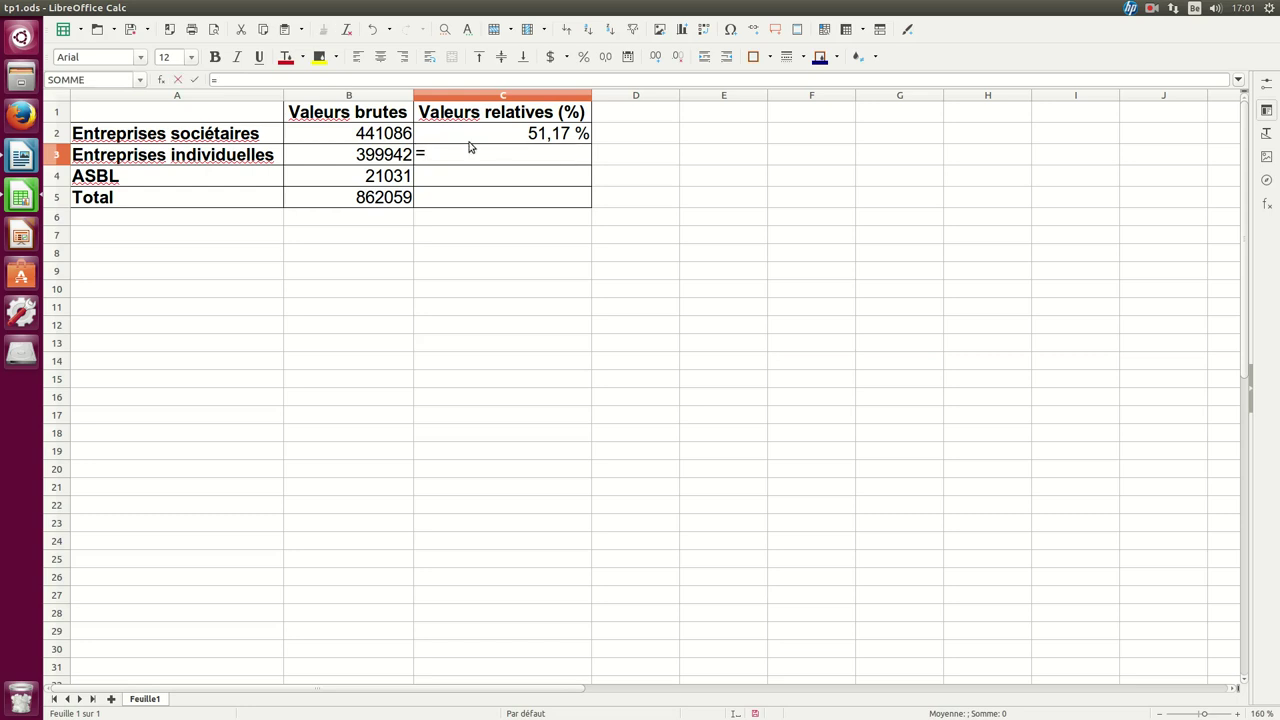
click(375, 156)
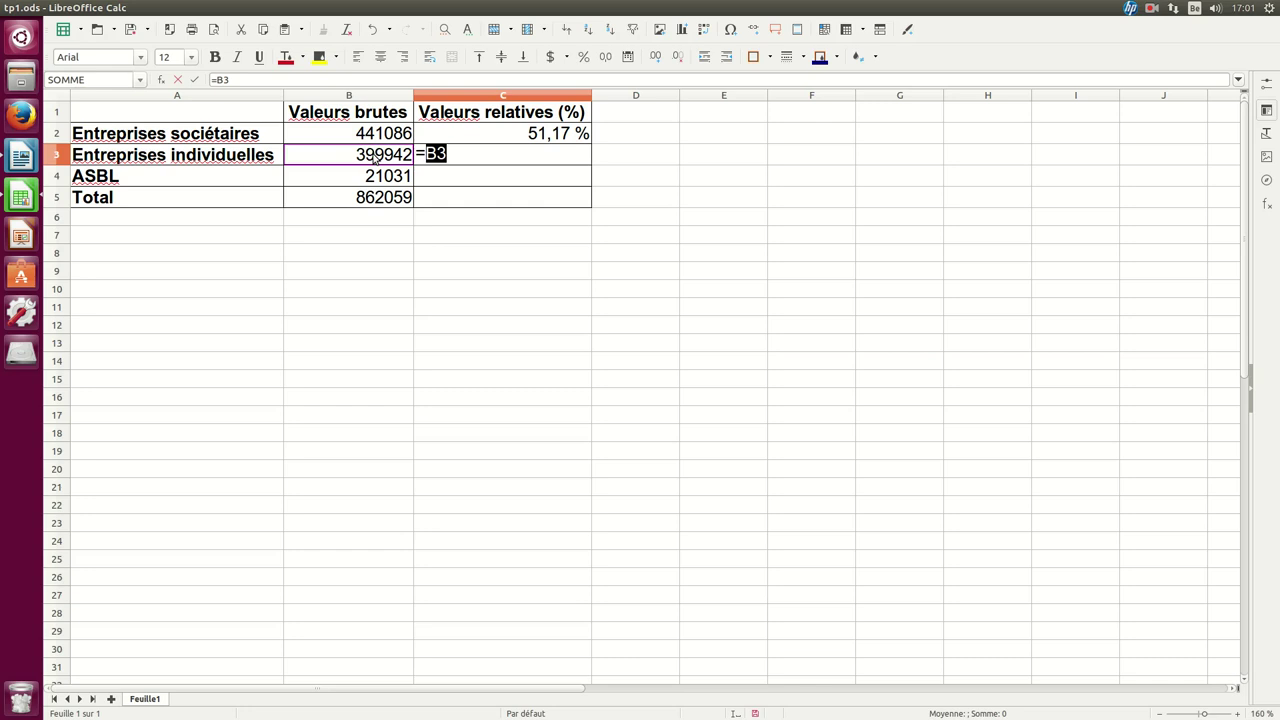
text(/)
key(Down)
key(Down)
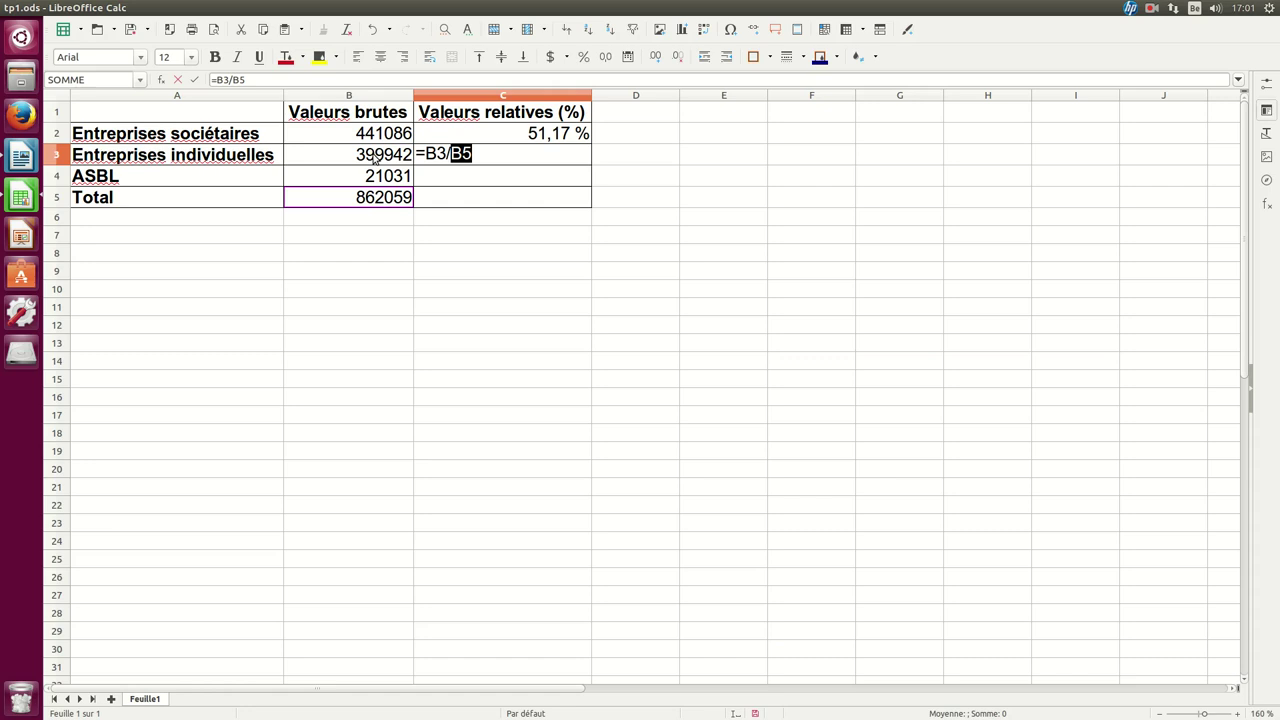
key(Return)
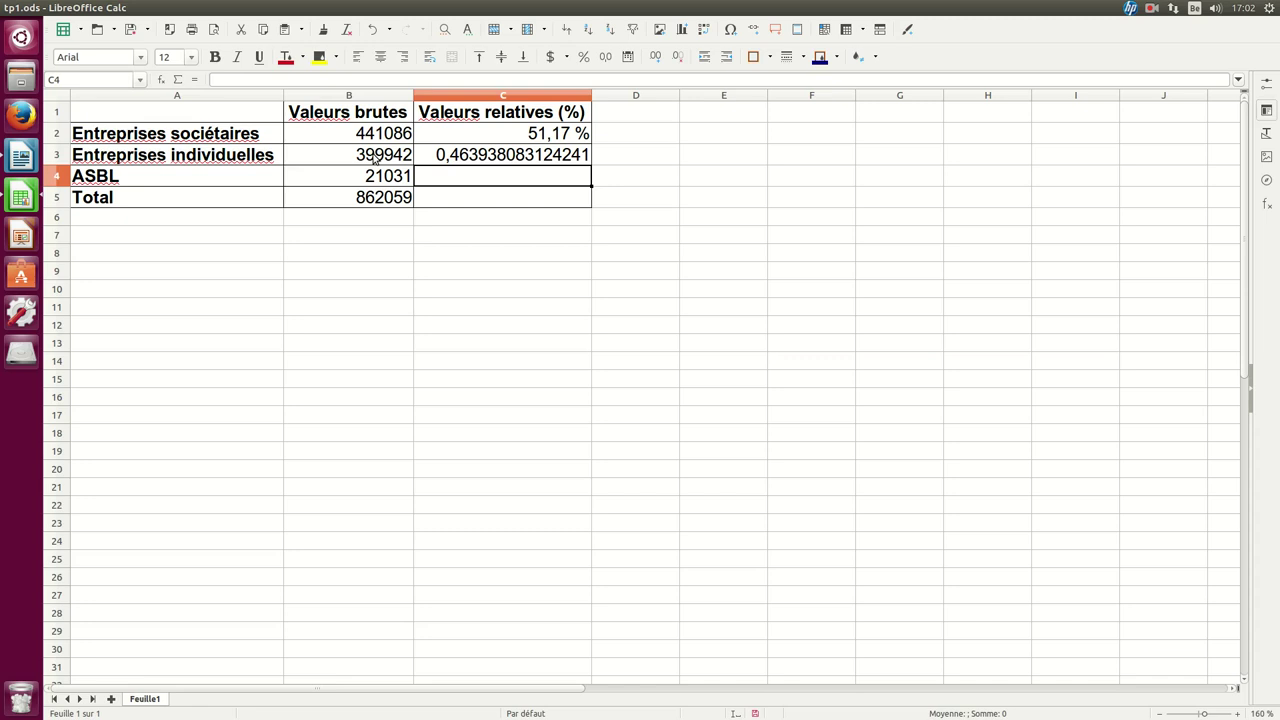
- Calculate the ASBL relative value in cell C4 with the formula =B4/B5
text(=)
key(Left)
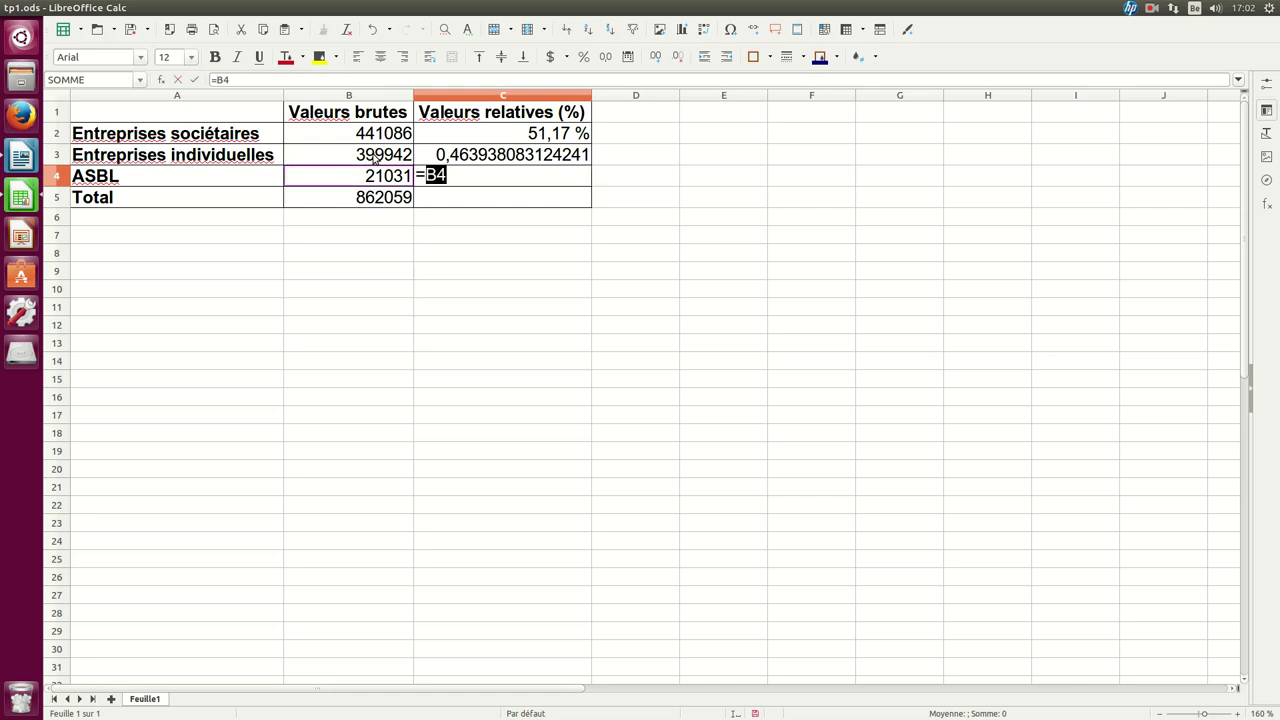
text(/)
key(Left)
key(Down)
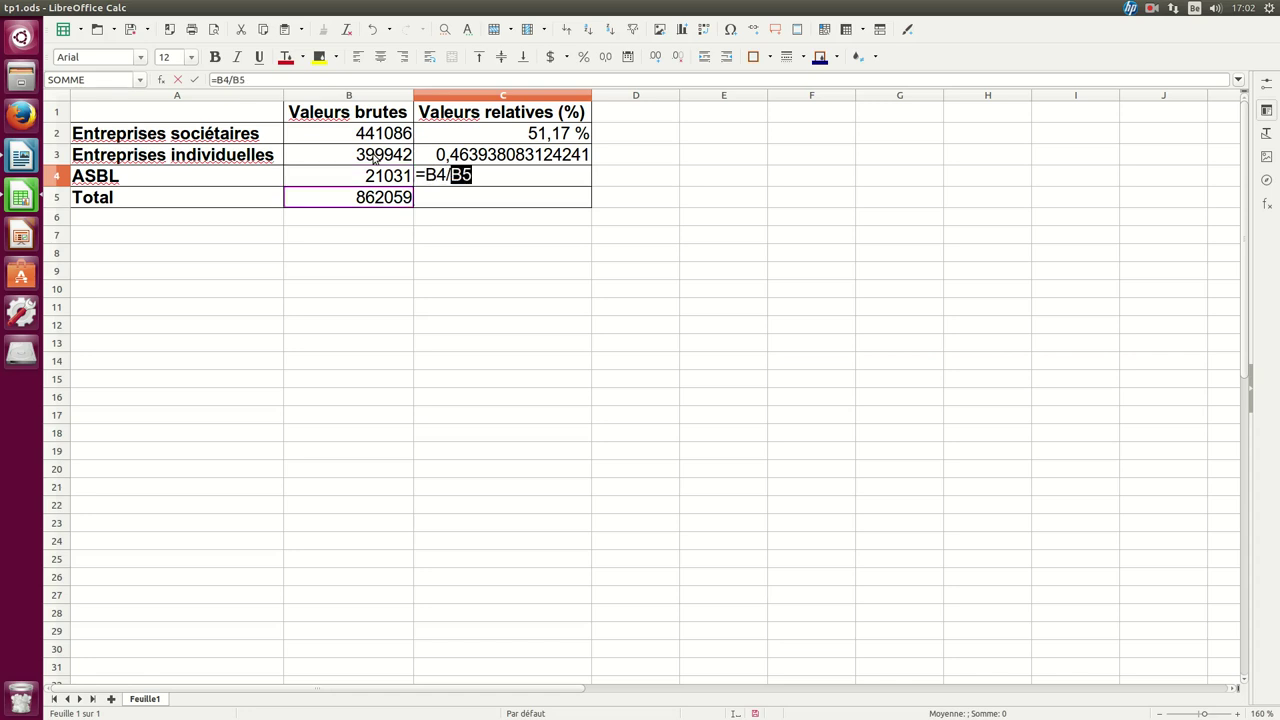
key(Return)
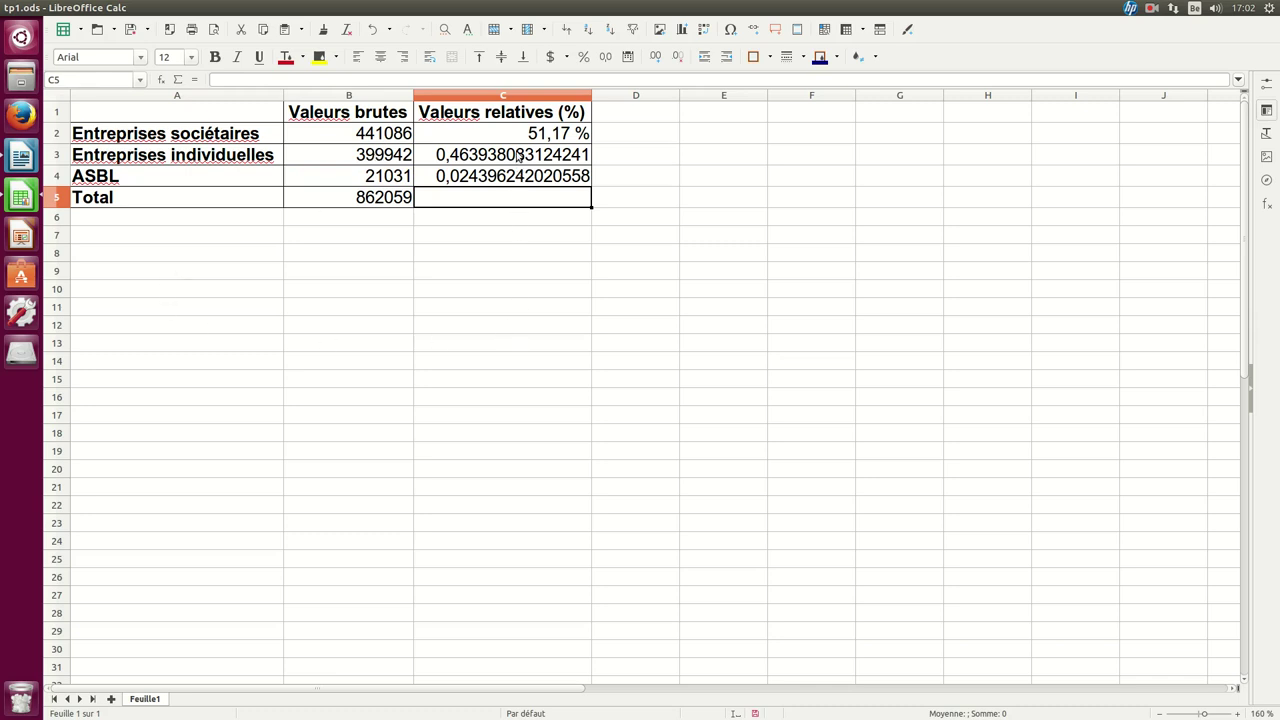
- Format the relative values in cells C3 and C4 as percentages and save the spreadsheet
drag(502, 158, 497, 177)
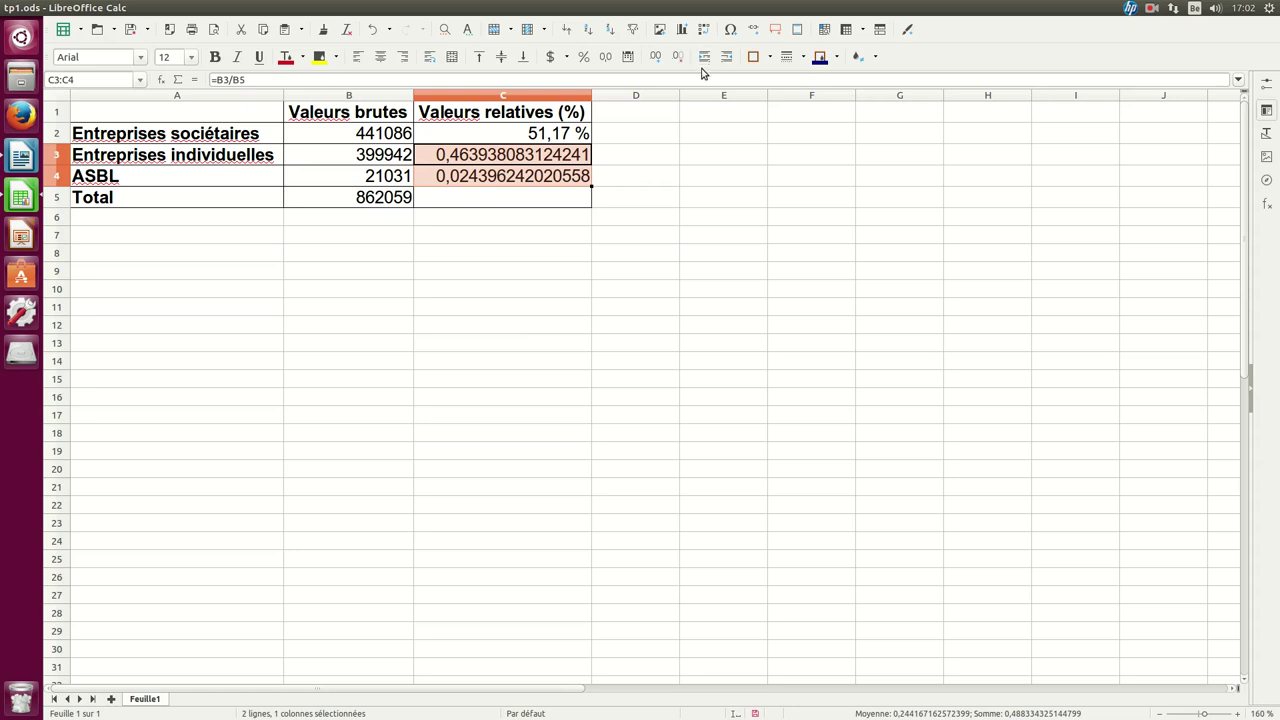
click(582, 57)
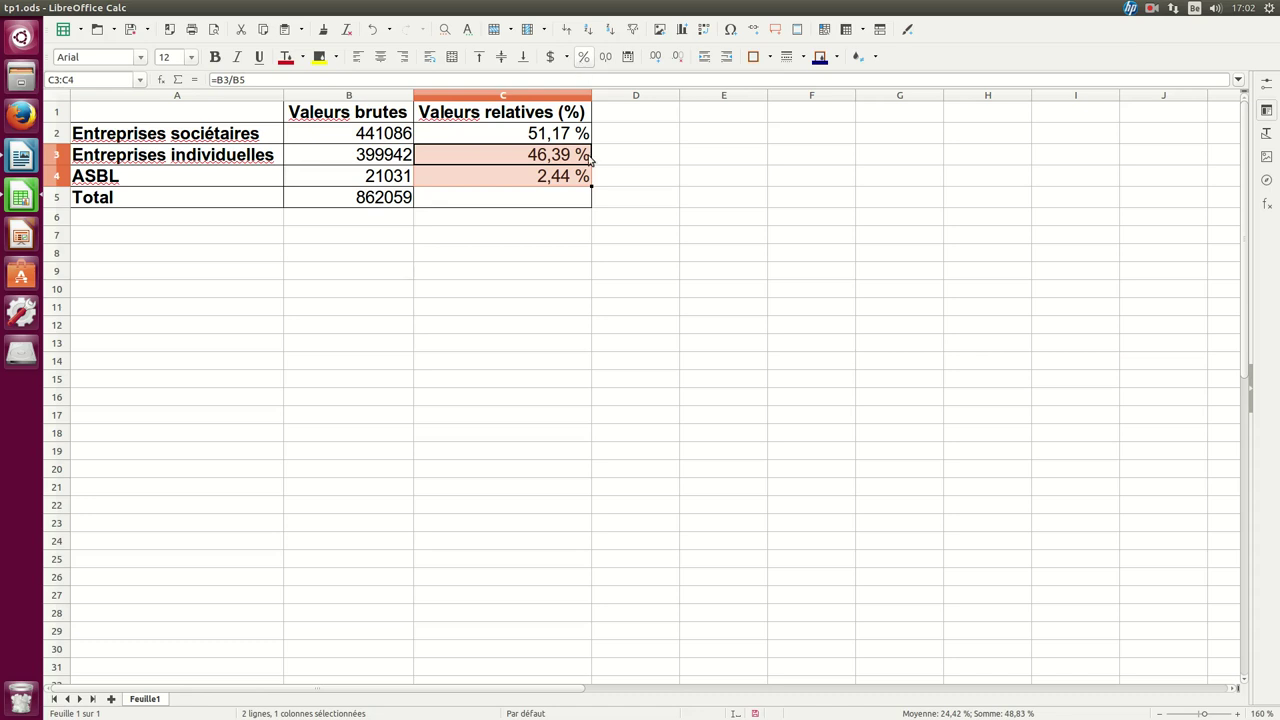
click(588, 271)
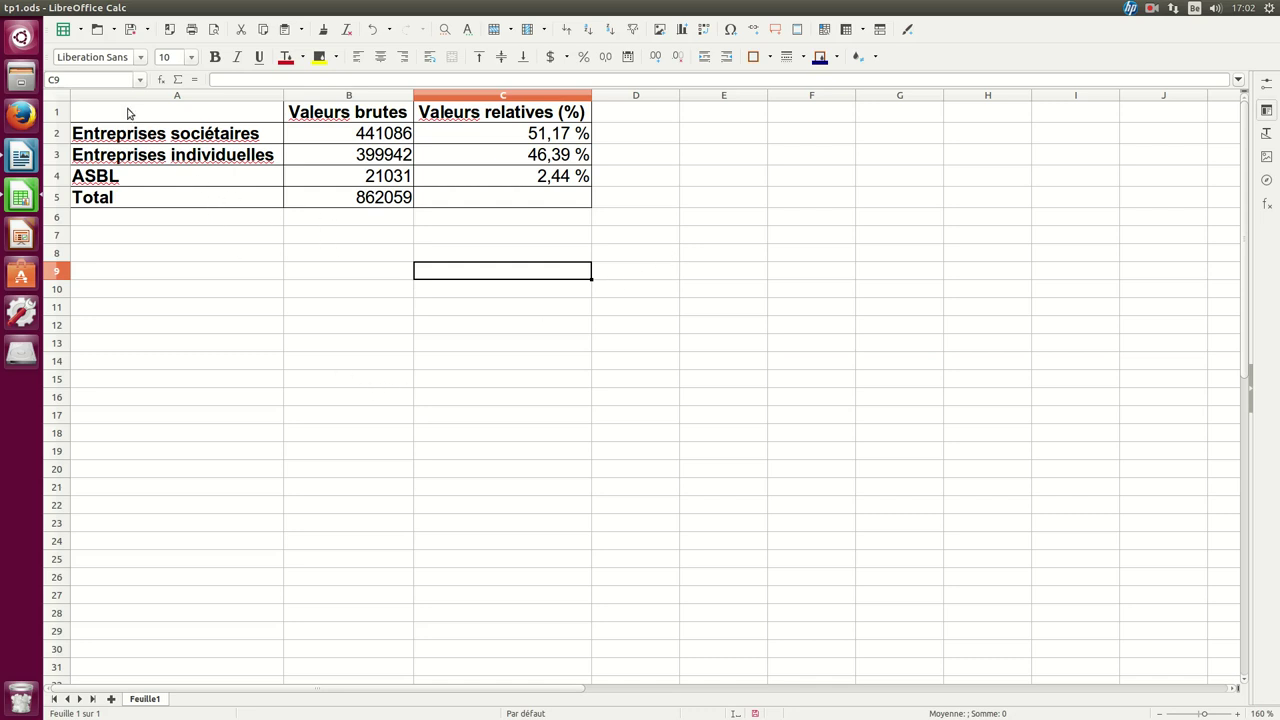
click(131, 32)
- Copy the whole table in cells A1 to C5
drag(157, 115, 561, 202)
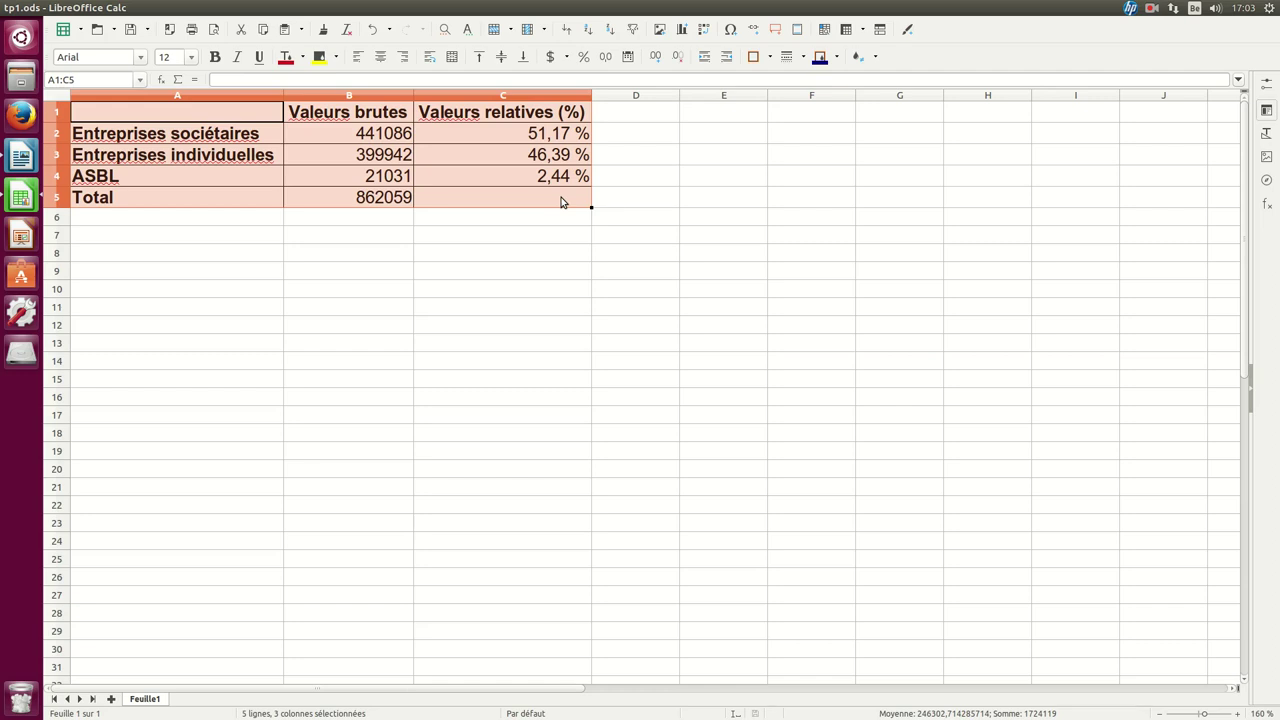
right_click(326, 139)
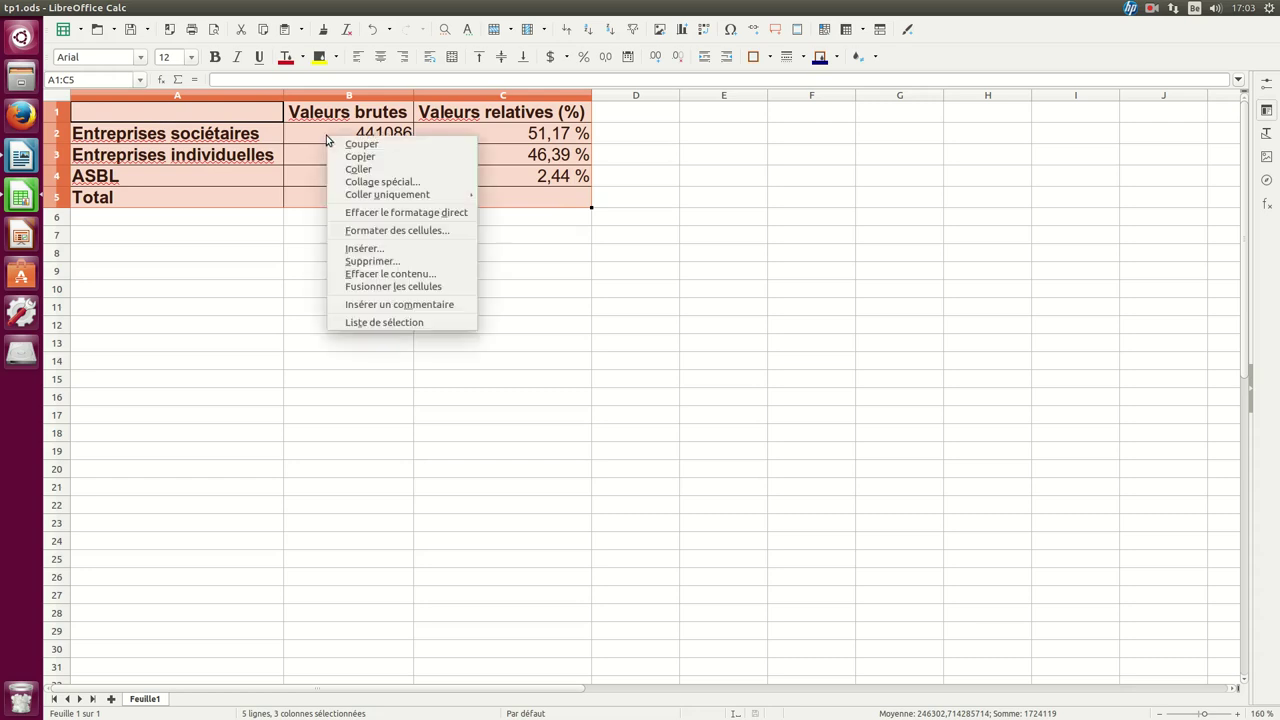
click(342, 153)
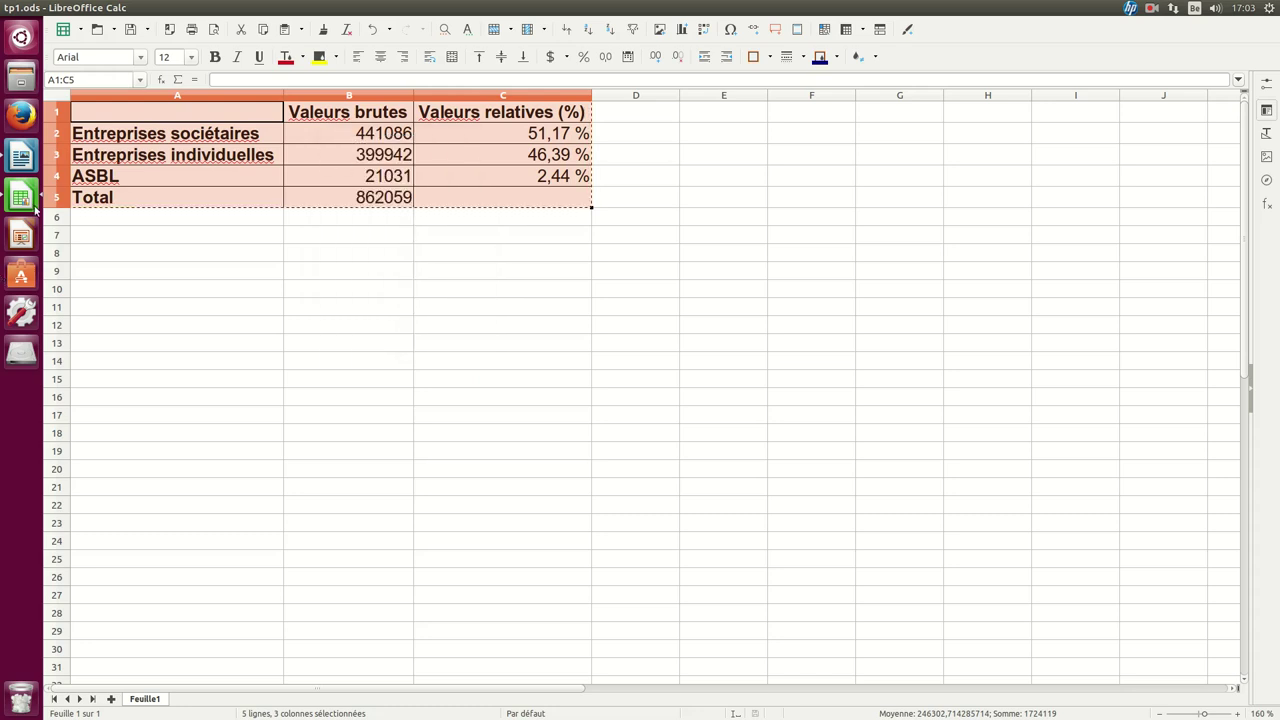
- Switch to Writer and paste the copied table into a new blank text document, below an empty first line
click(20, 157)
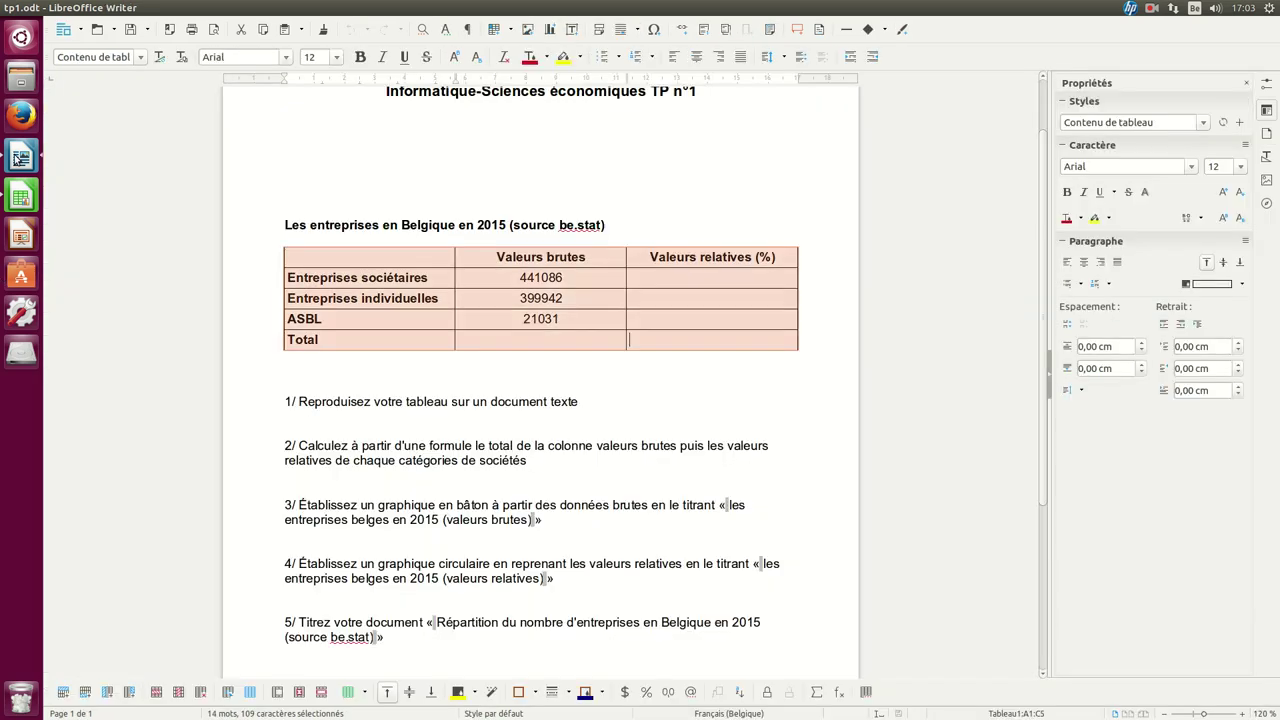
click(66, 31)
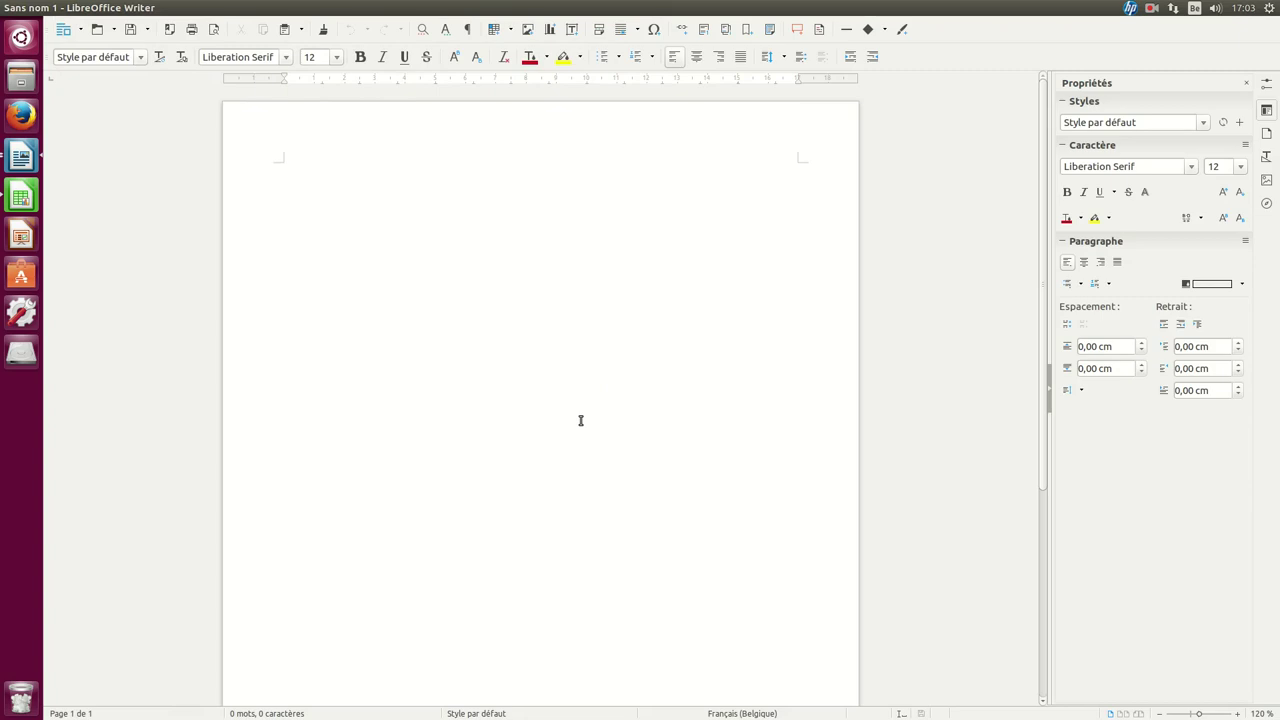
key(Return)
right_click(306, 193)
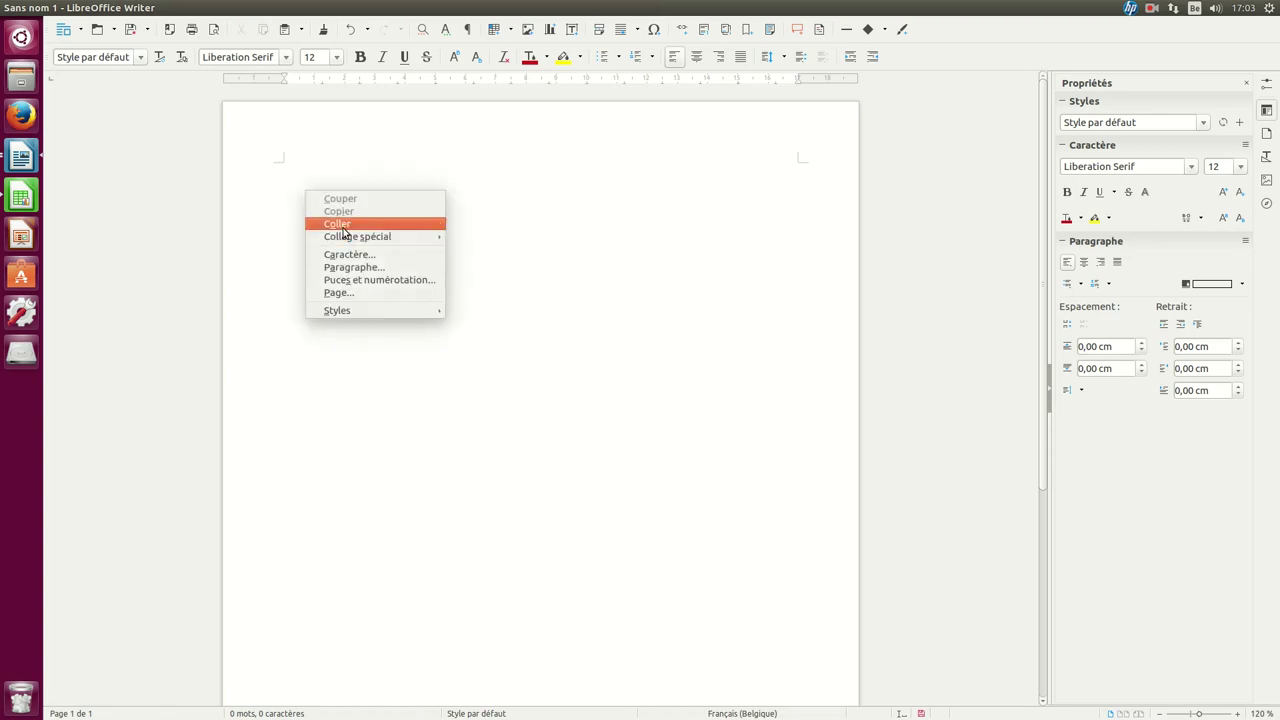
click(341, 225)
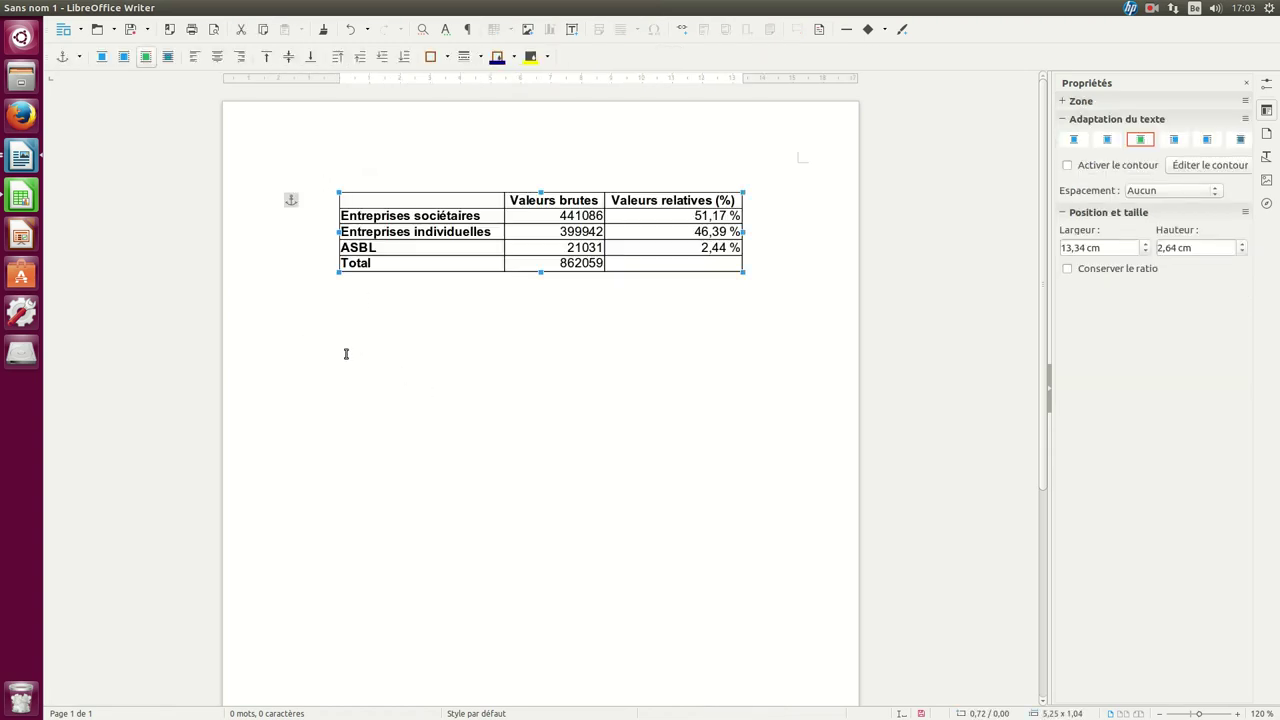
click(308, 198)
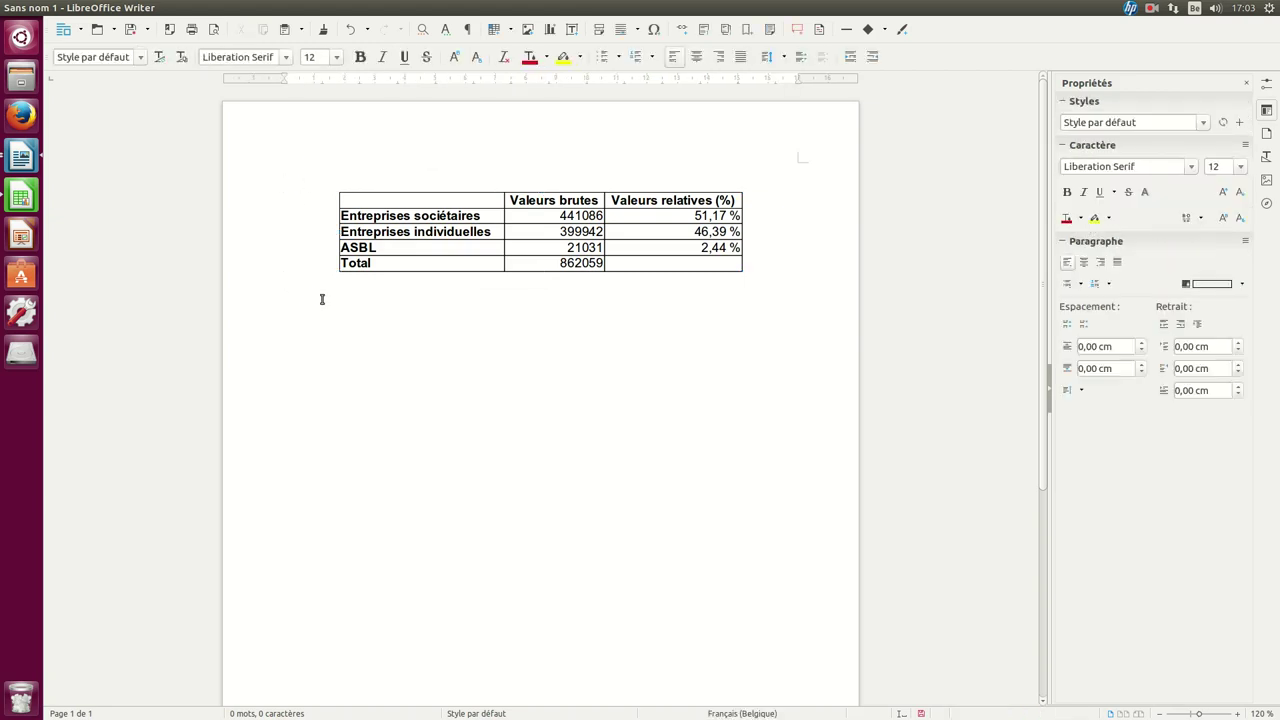
- Increase the spacing below the pasted table (Bas) in the object's wrap properties and deselect the table
click(585, 270)
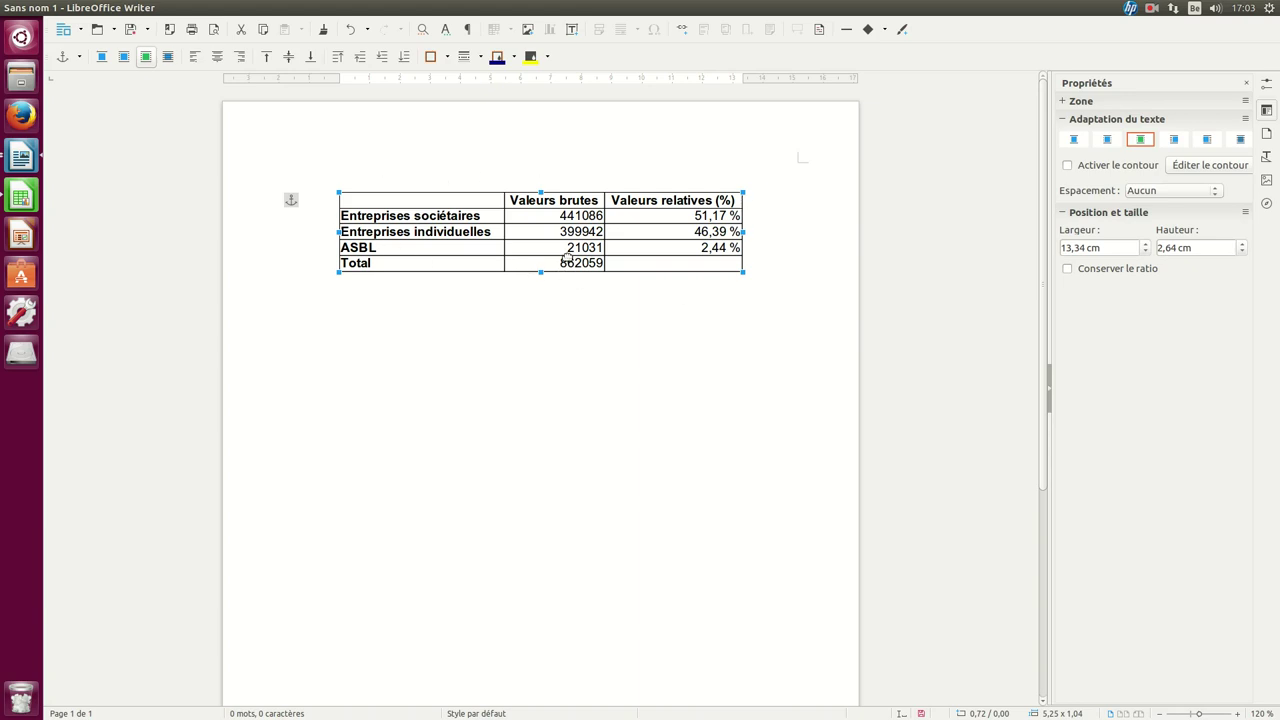
right_click(566, 259)
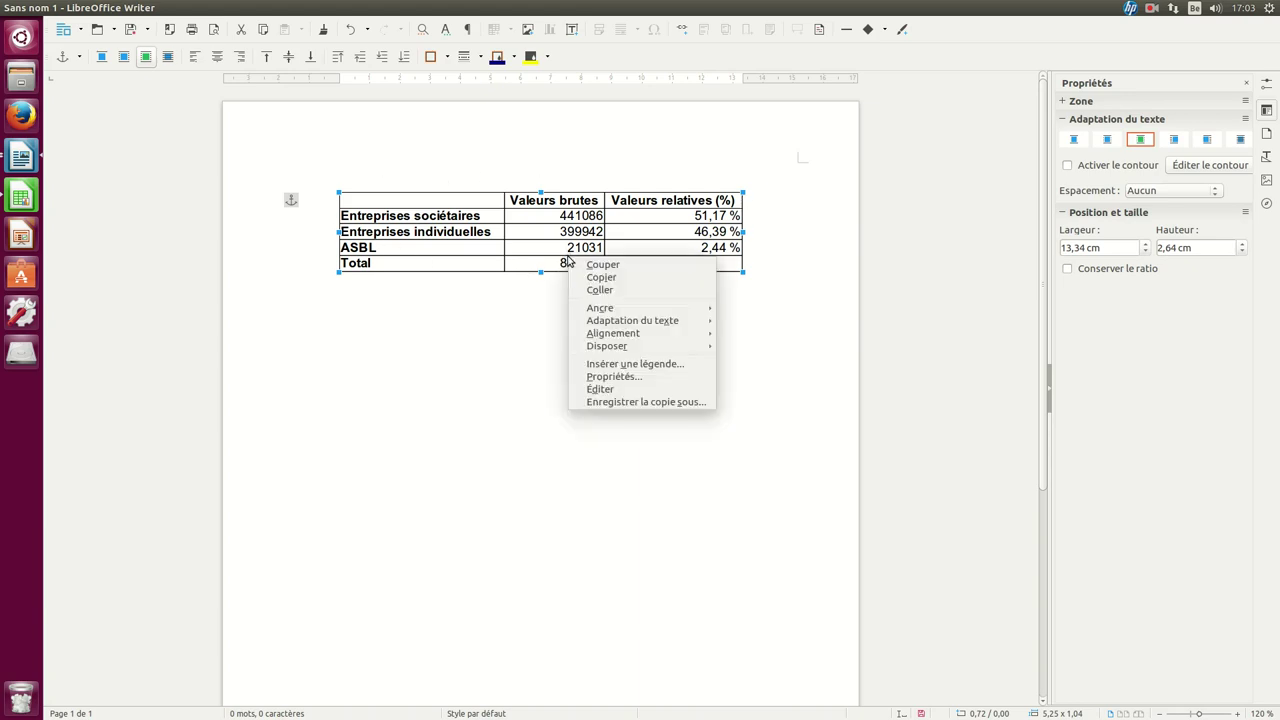
click(622, 378)
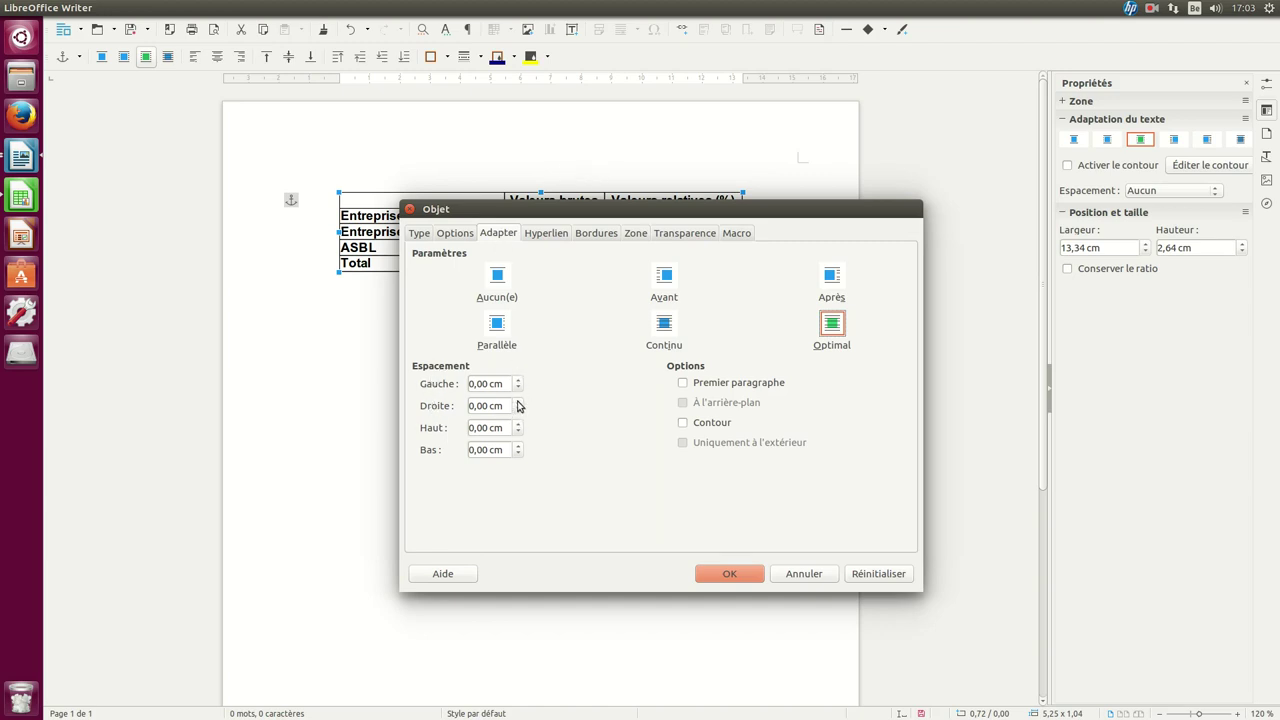
click(518, 446)
click(518, 446)
click(740, 576)
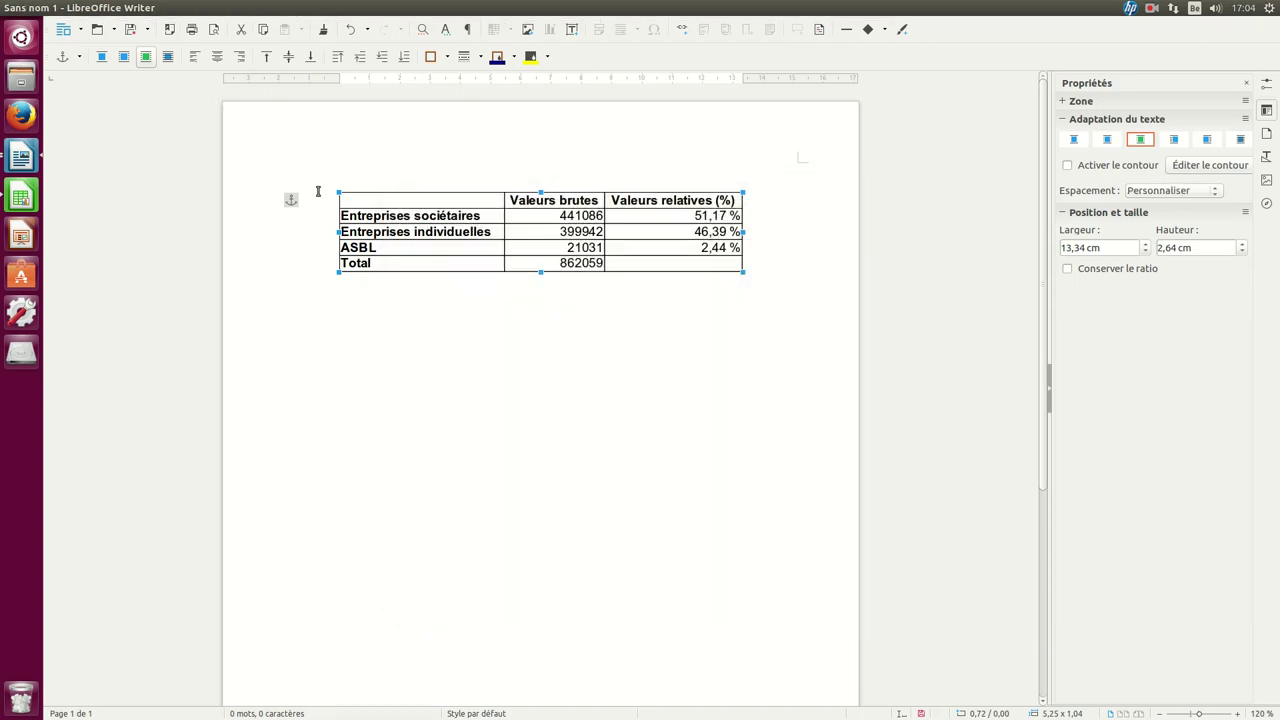
click(311, 174)
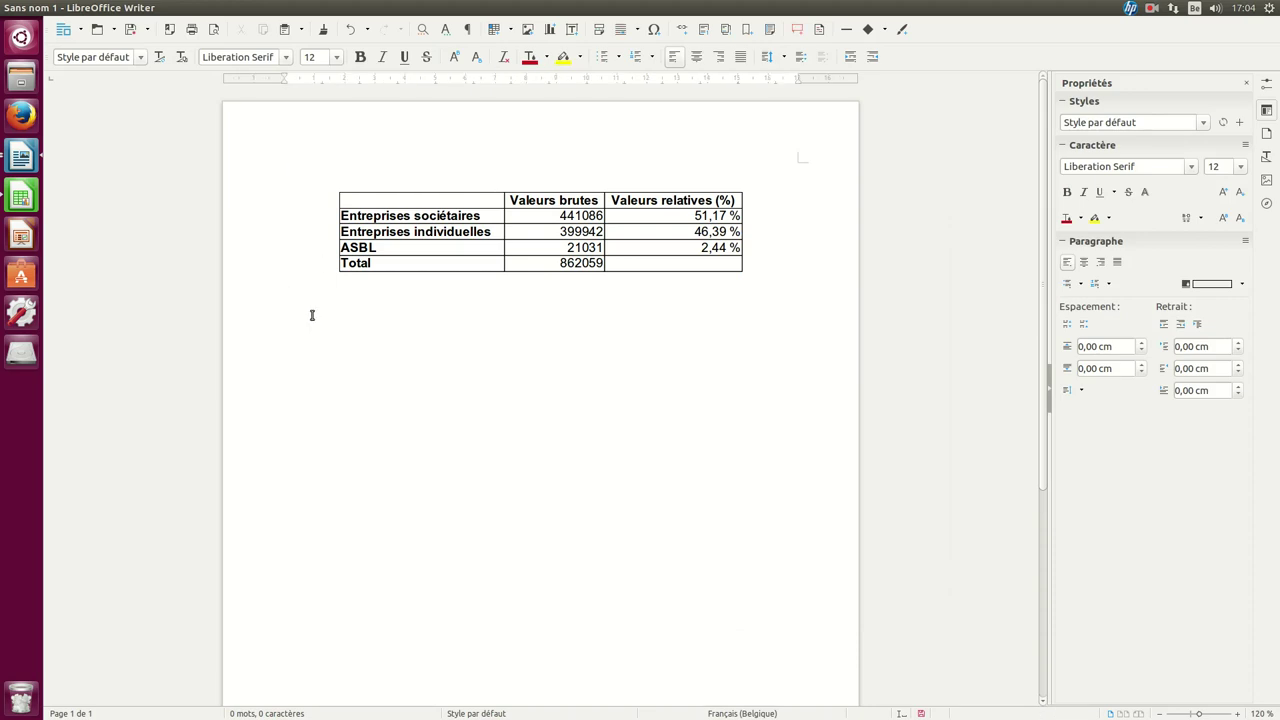
- Save the new text document in the Documents folder as tp1-réponses
click(66, 7)
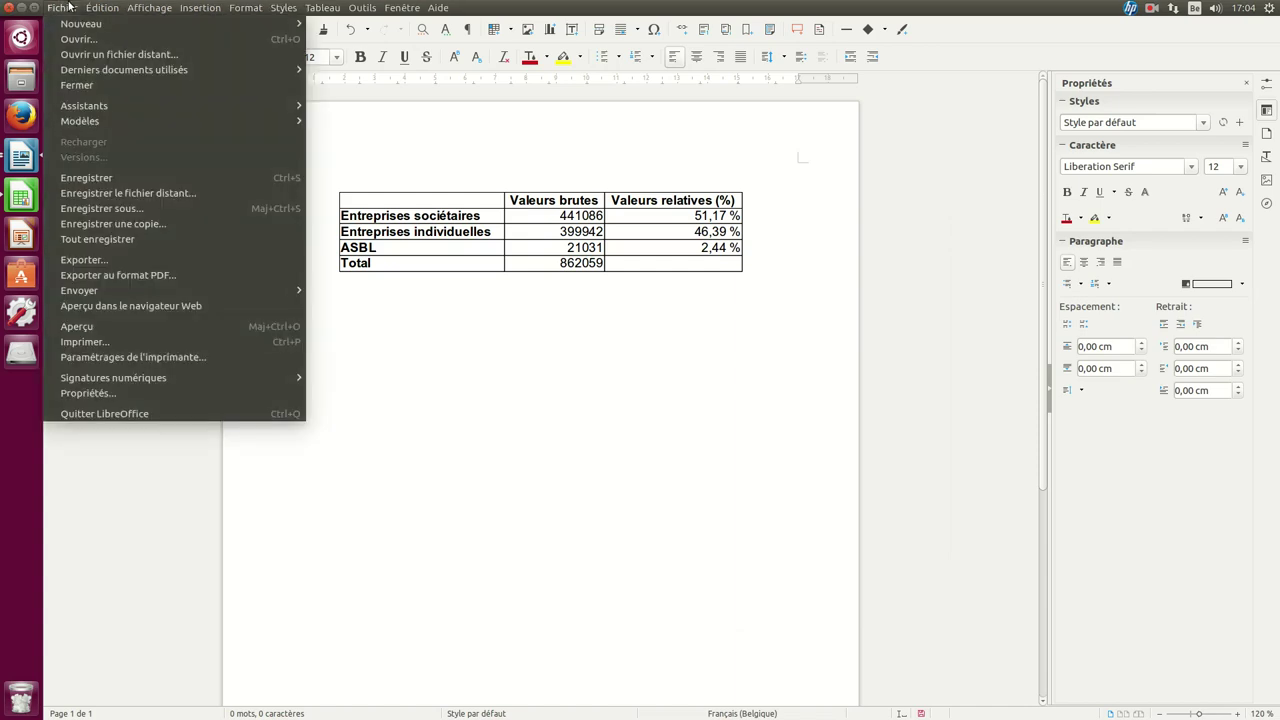
click(120, 181)
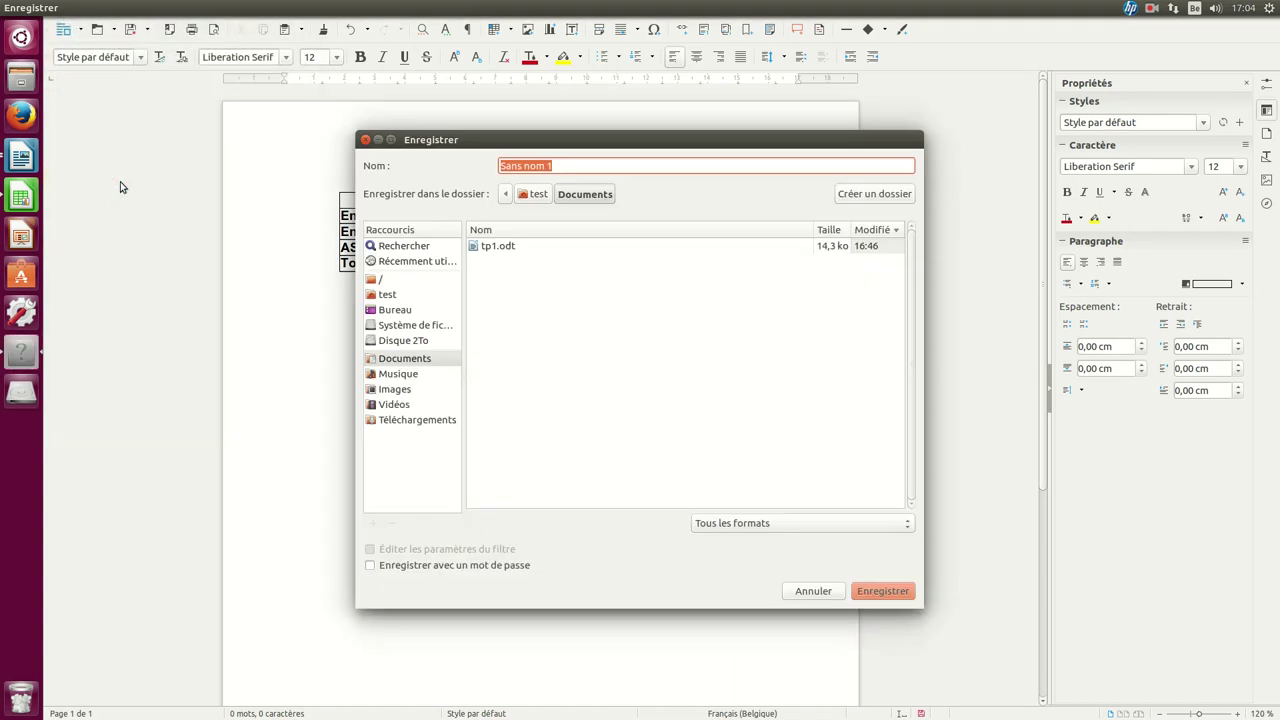
text(Tp)
key(BackSpace)
key(BackSpace)
text(Tp)
key(BackSpace)
key(BackSpace)
text(tp1)
text(-réponses)
key(Return)
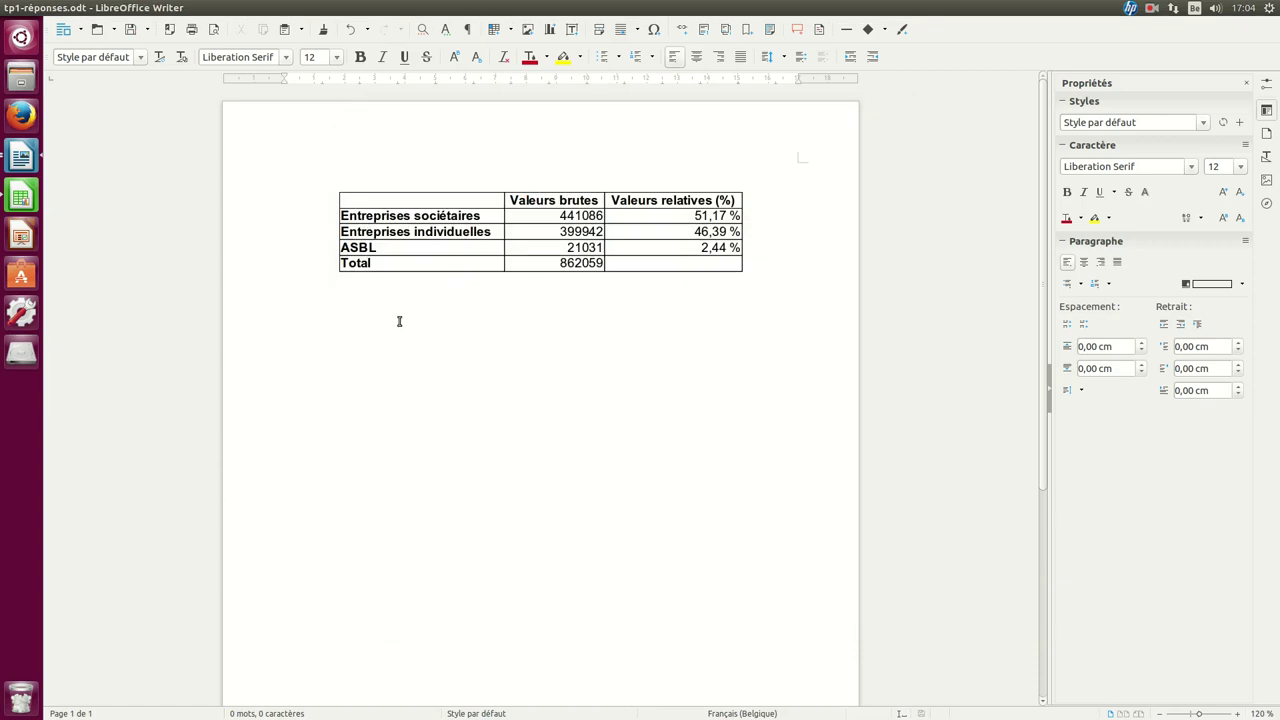
- Consult the bar chart instruction in tp1.odt, then switch to Calc and insert a column chart from cells A1 to B4
key(alt+Tab)
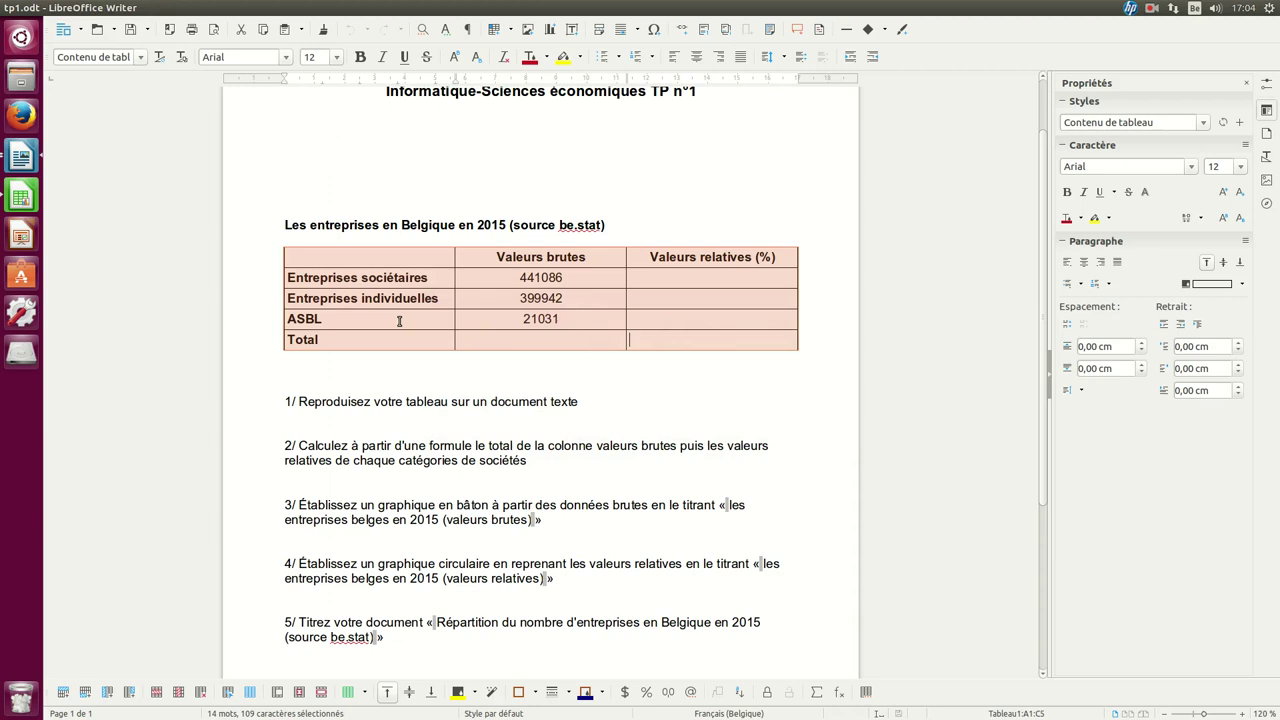
click(417, 393)
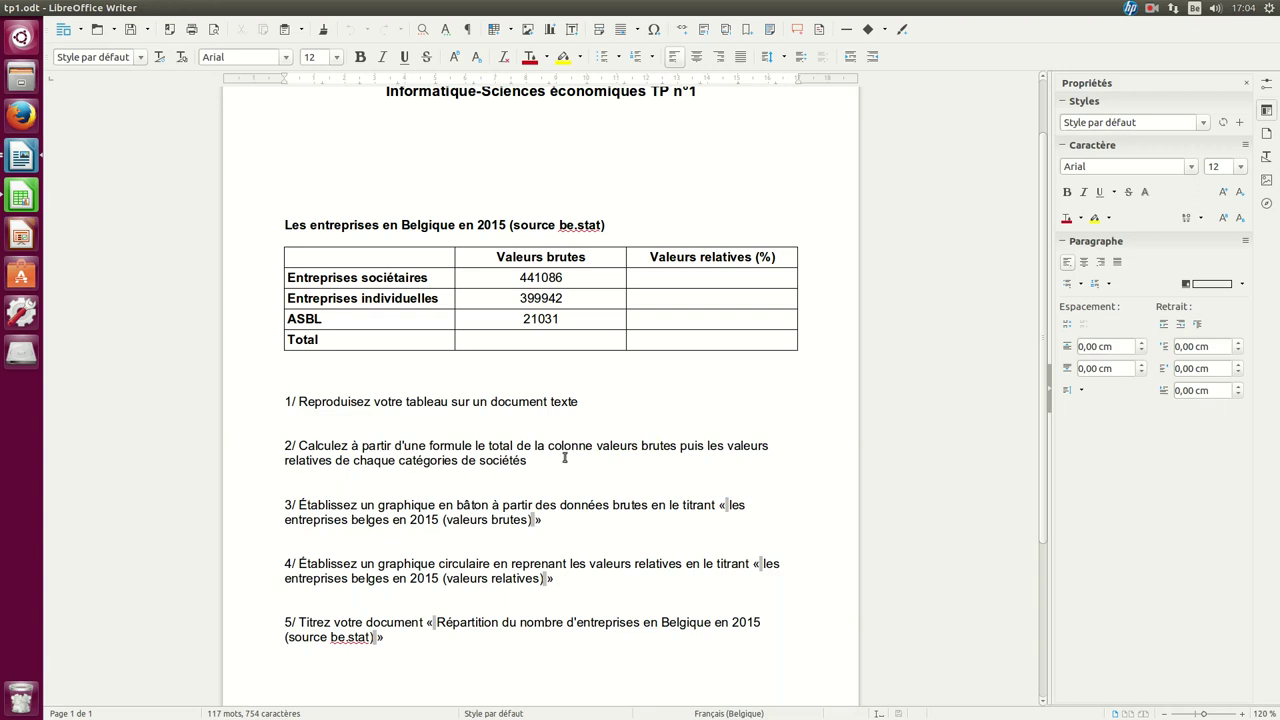
scroll(562, 485, down, 3)
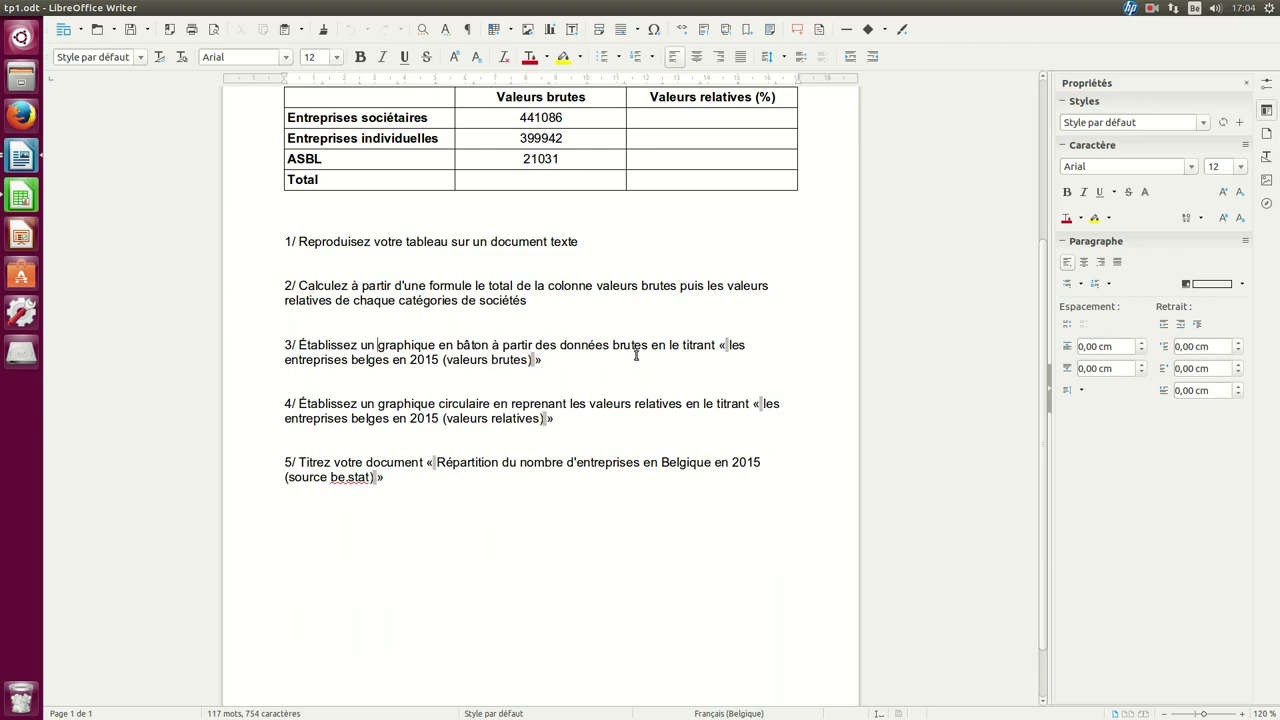
scroll(636, 354, up, 1)
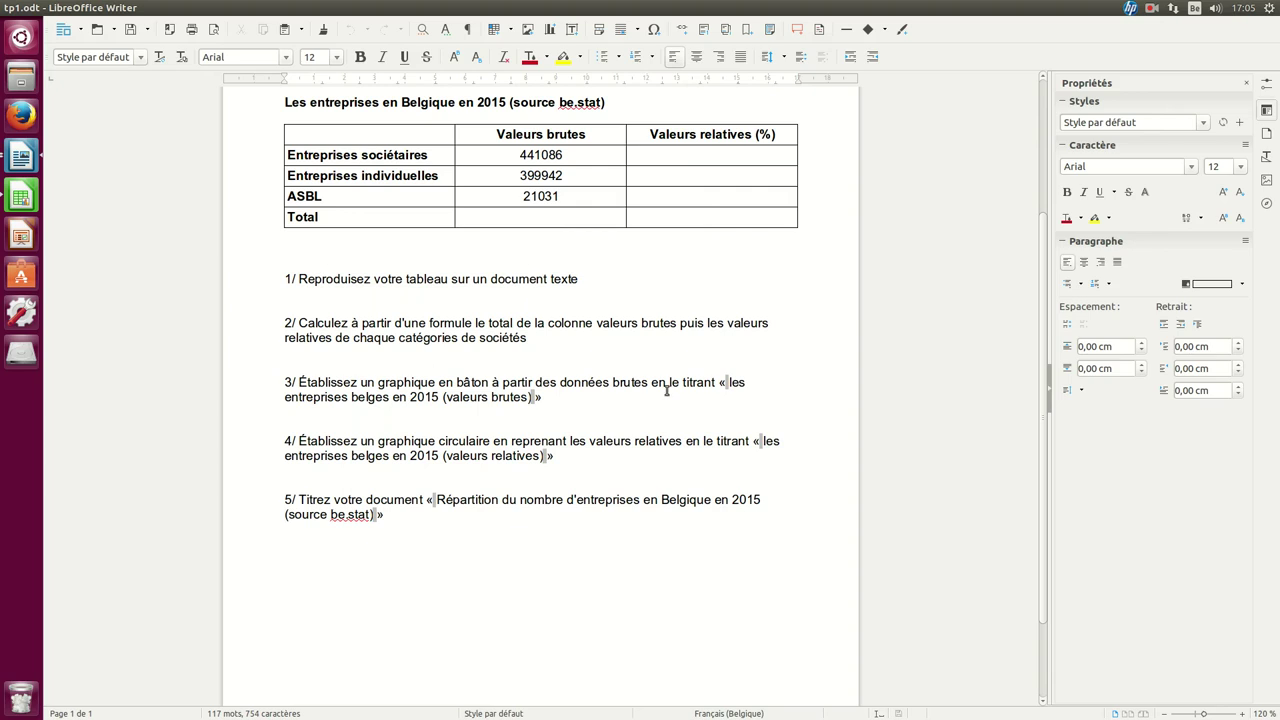
click(20, 199)
click(257, 272)
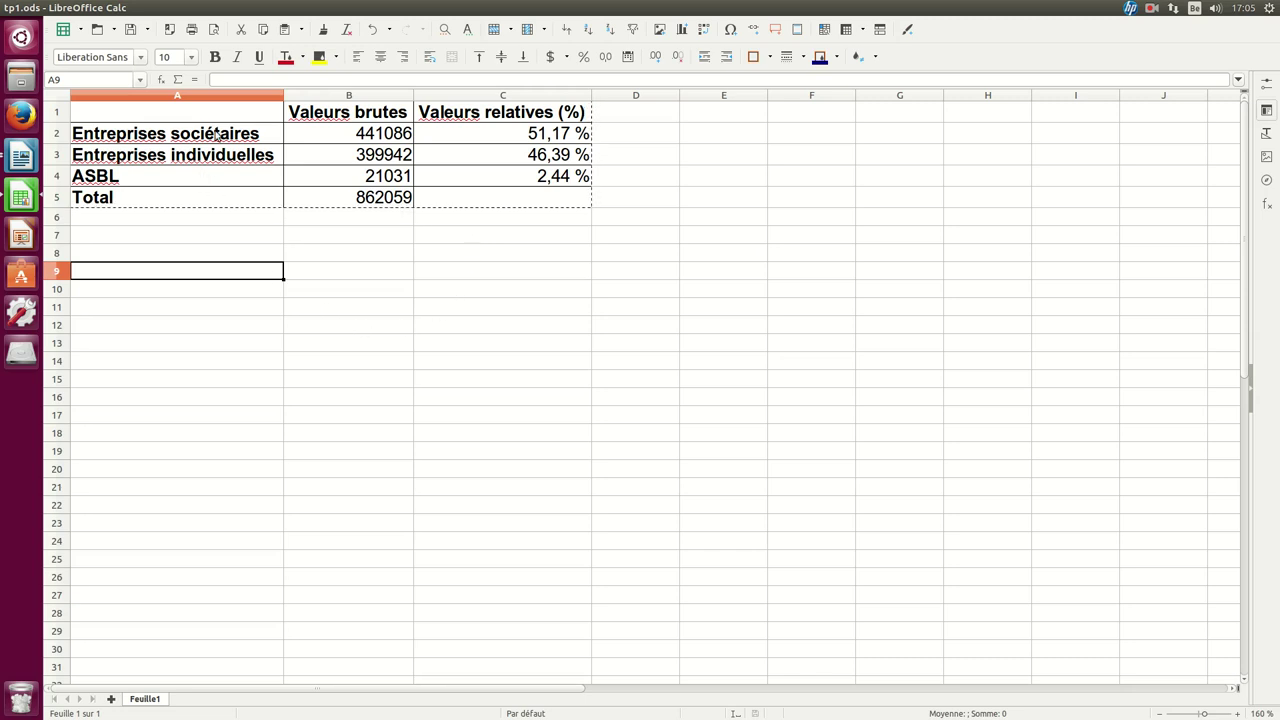
drag(214, 114, 234, 182)
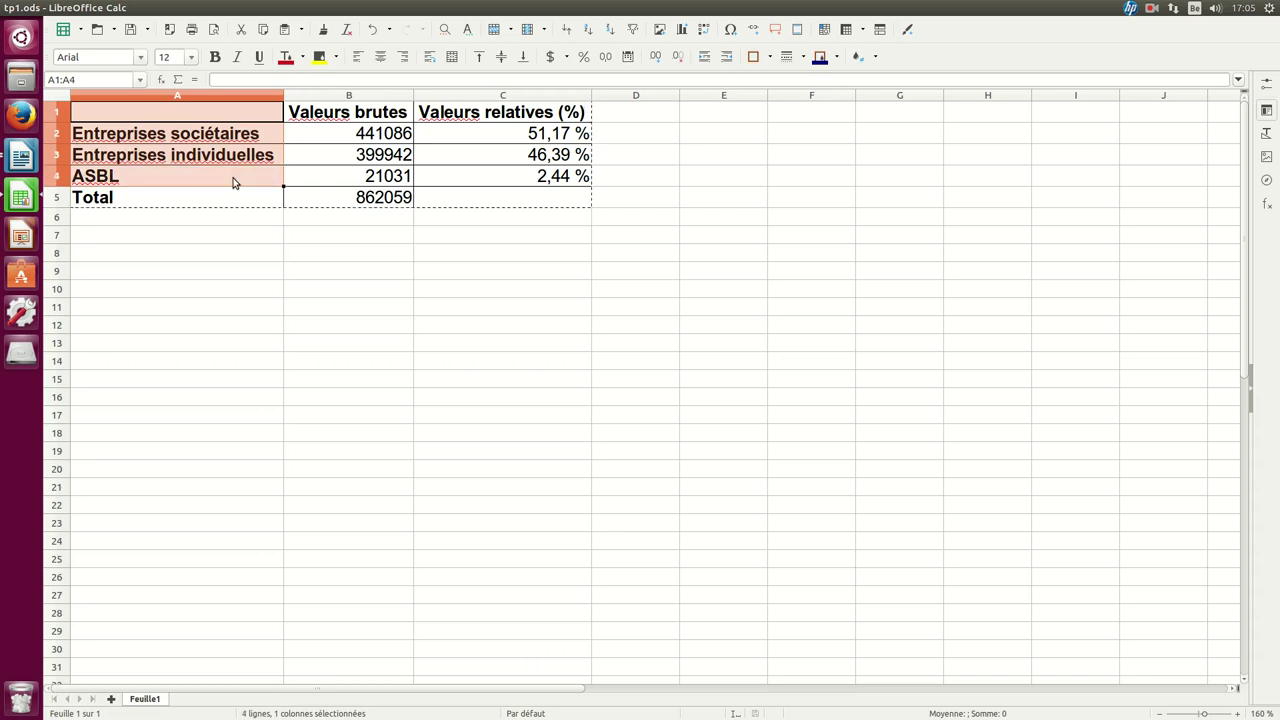
drag(234, 182, 386, 174)
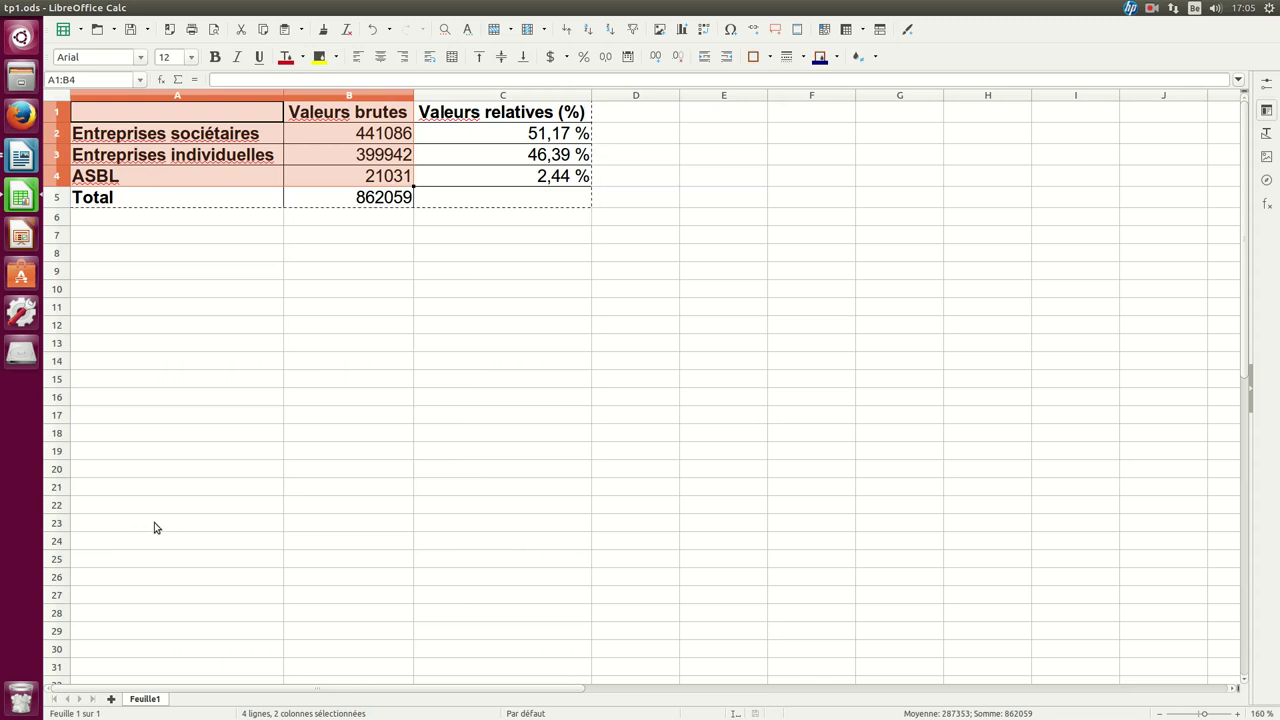
click(682, 31)
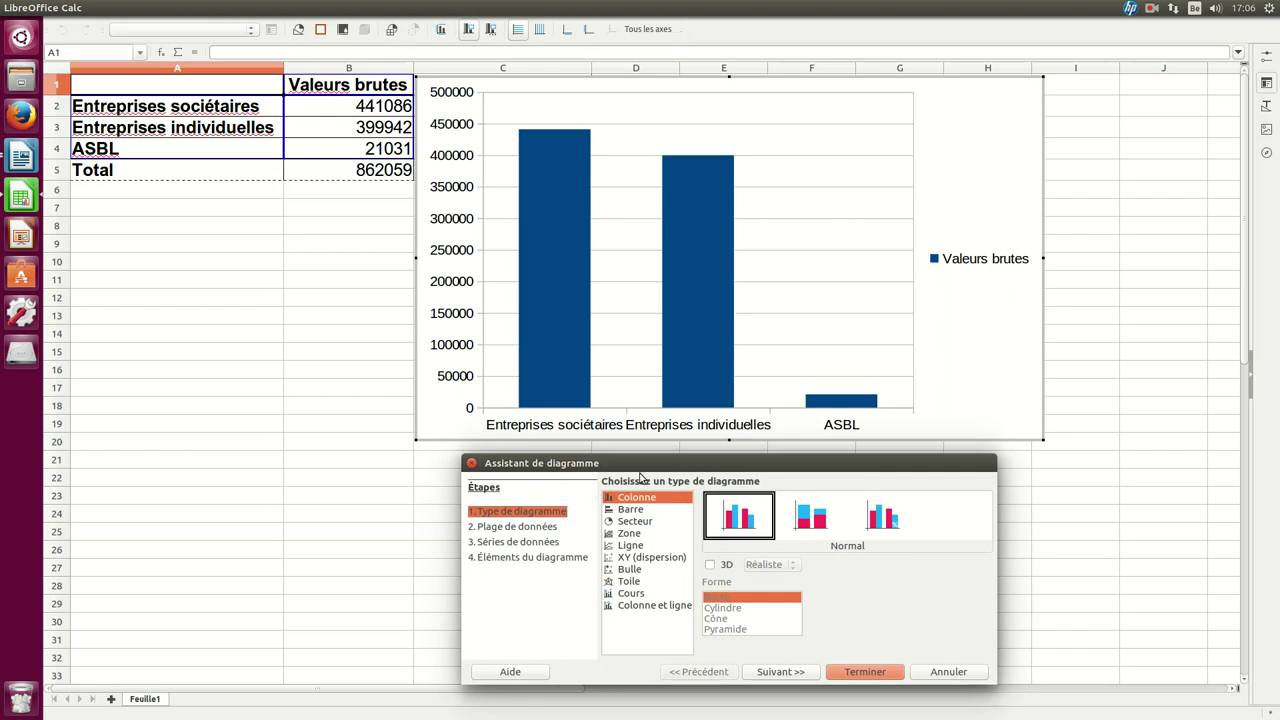
- Open the chart wizard's chart elements settings and copy the phrase "les entreprises belges en 2015" from question 3 in tp1.odt in Writer
drag(654, 457, 317, 188)
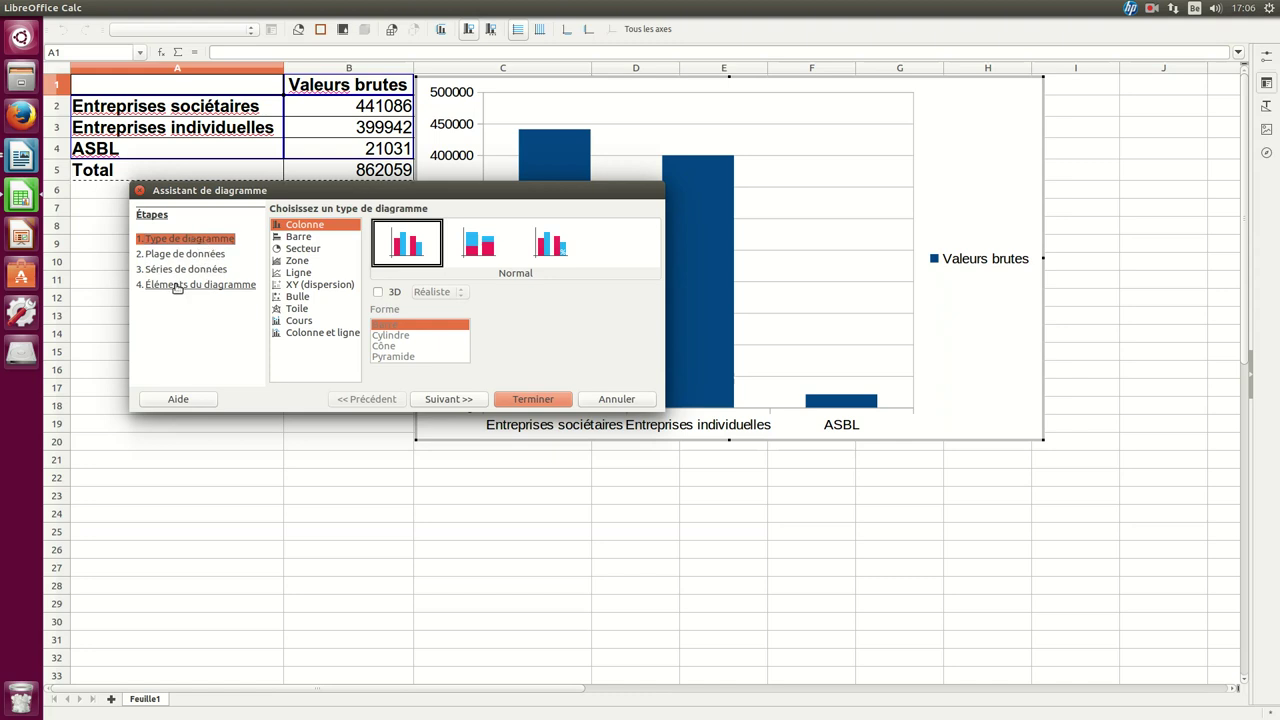
click(177, 287)
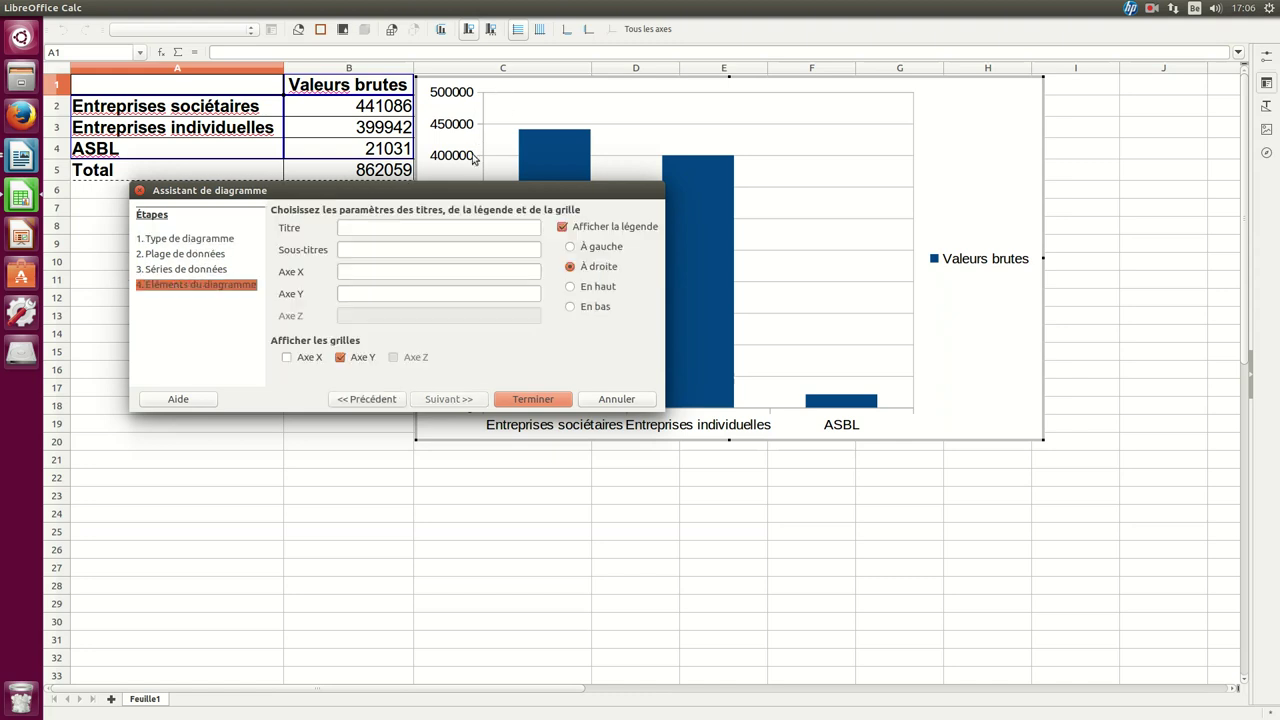
drag(438, 198, 615, 329)
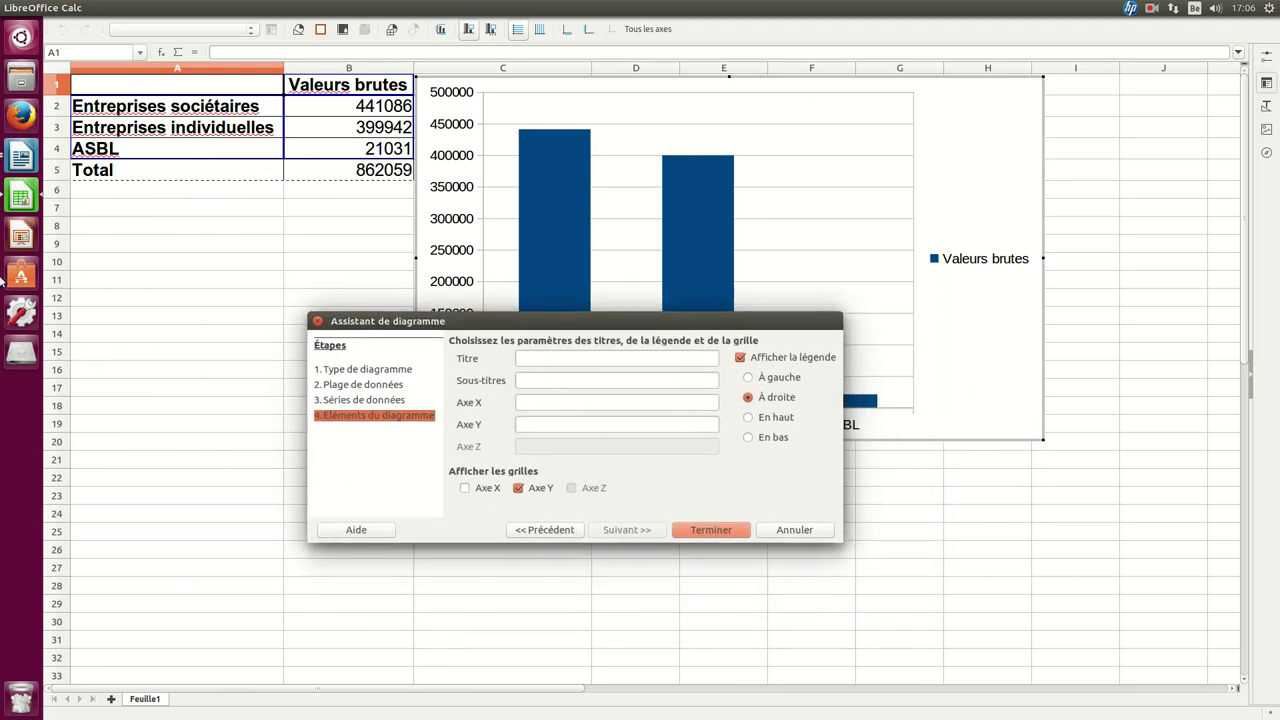
click(14, 159)
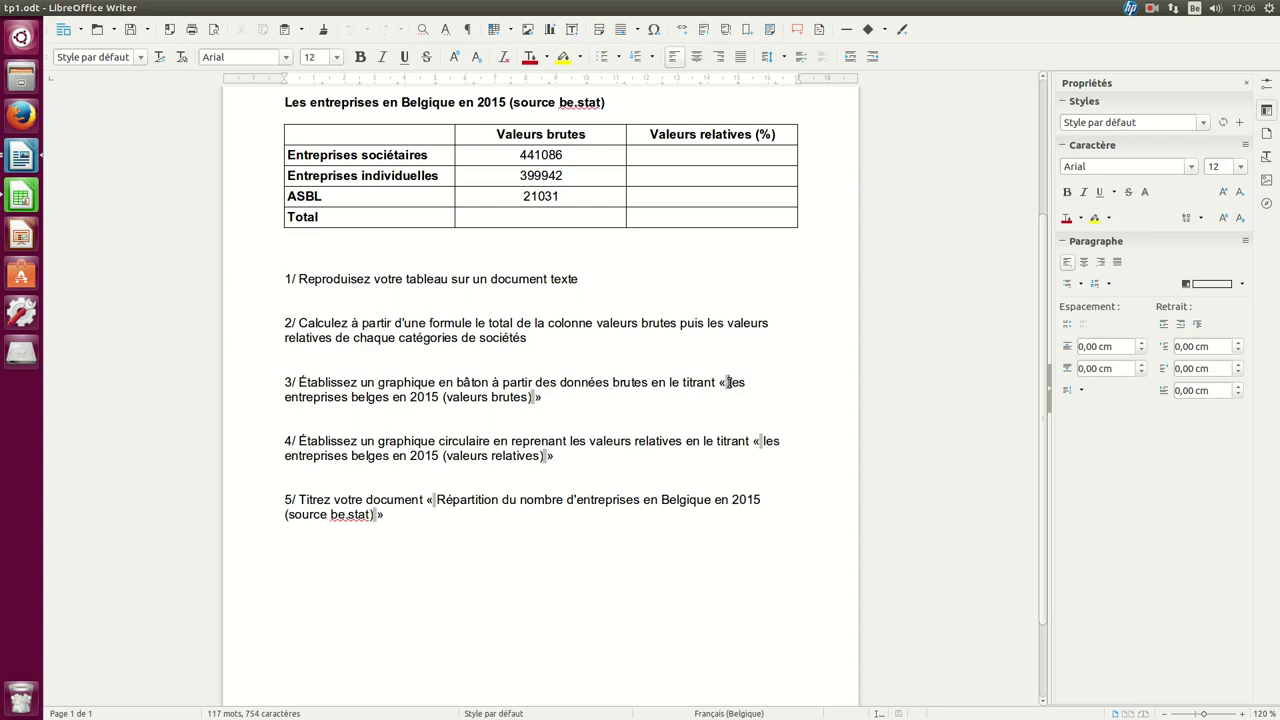
drag(727, 382, 438, 397)
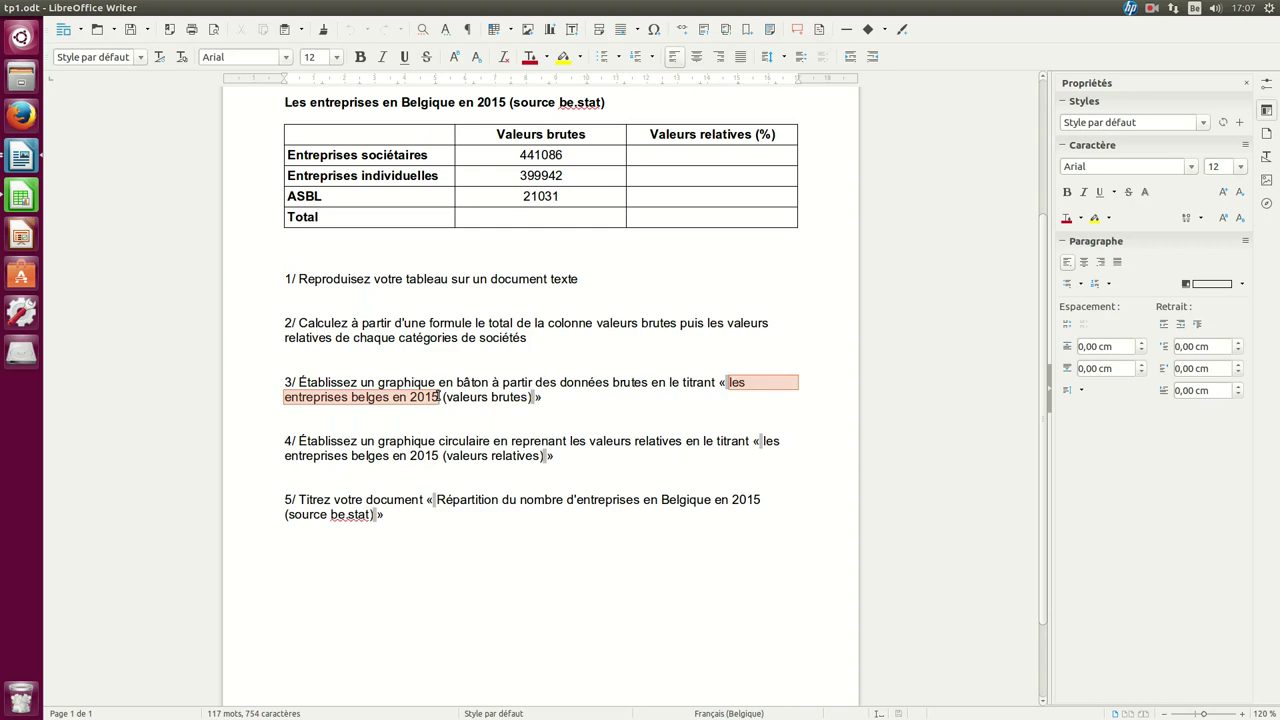
right_click(438, 397)
click(455, 420)
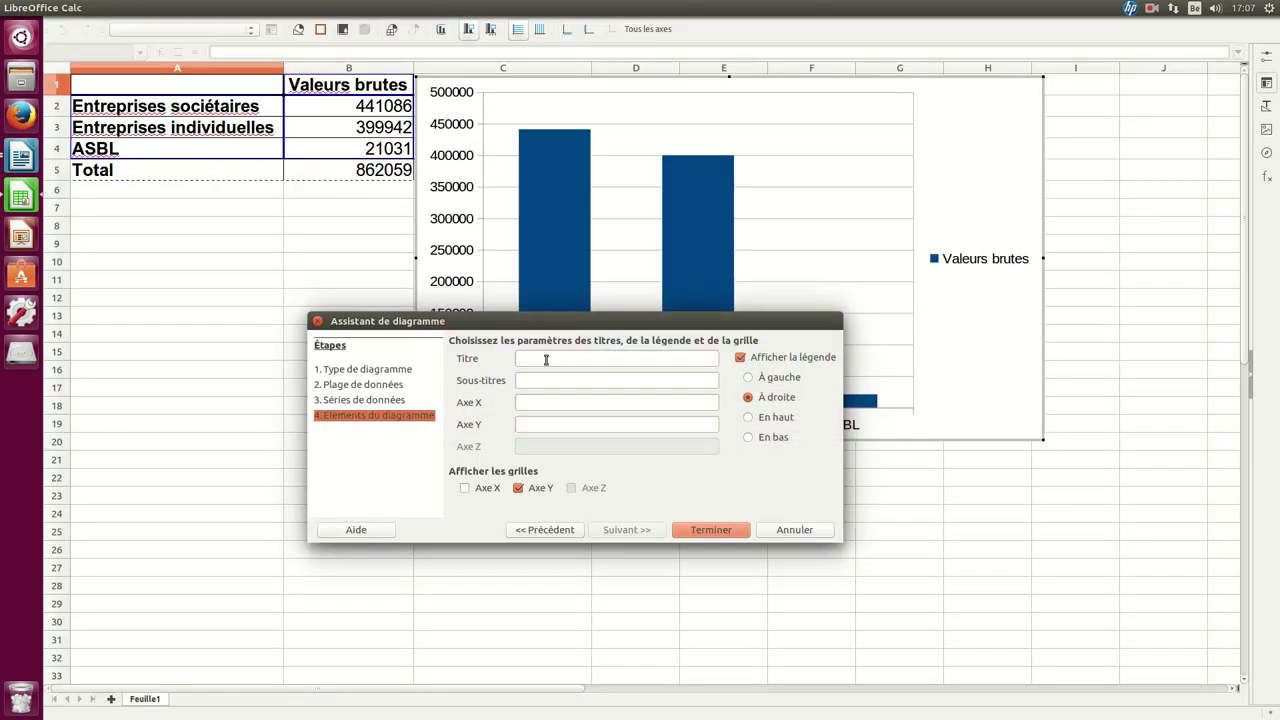
- Paste the copied phrase as the chart title, capitalised as "Les entreprises belges en 2015", and set the subtitle to "valeurs brutes"
right_click(546, 360)
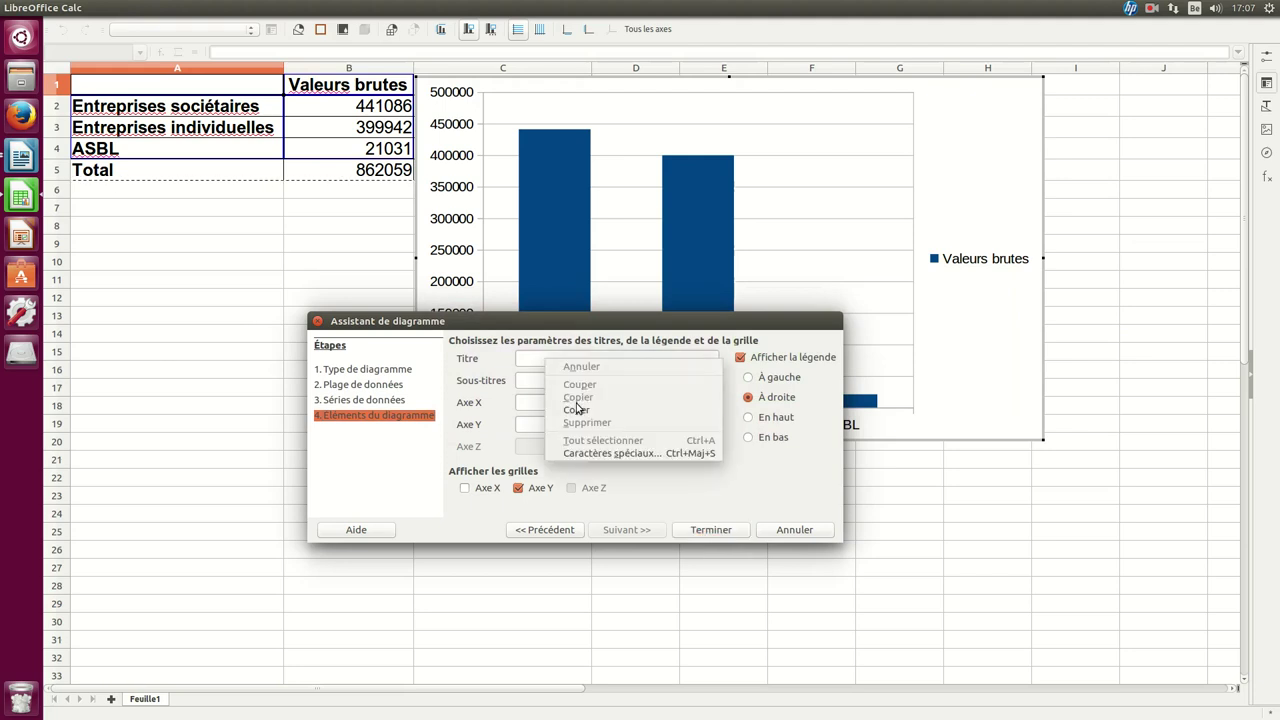
click(577, 409)
key(Home)
key(Delete)
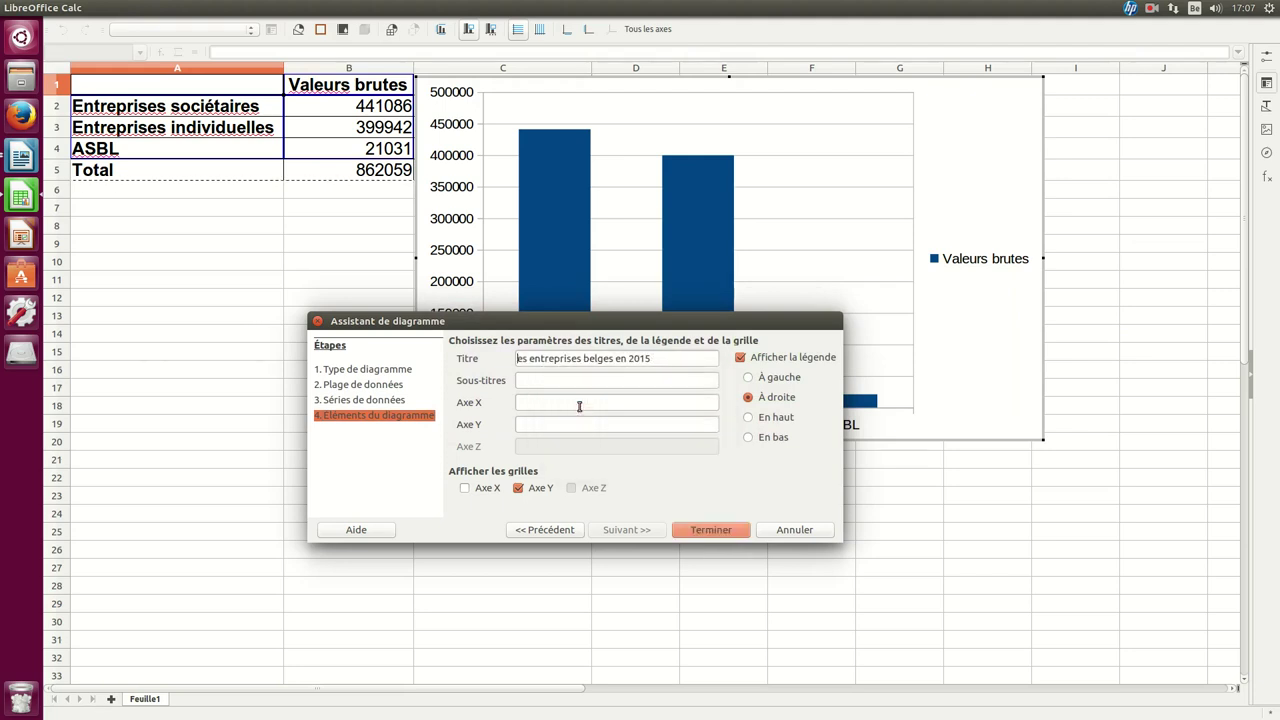
text(L)
key(Tab)
text(vale)
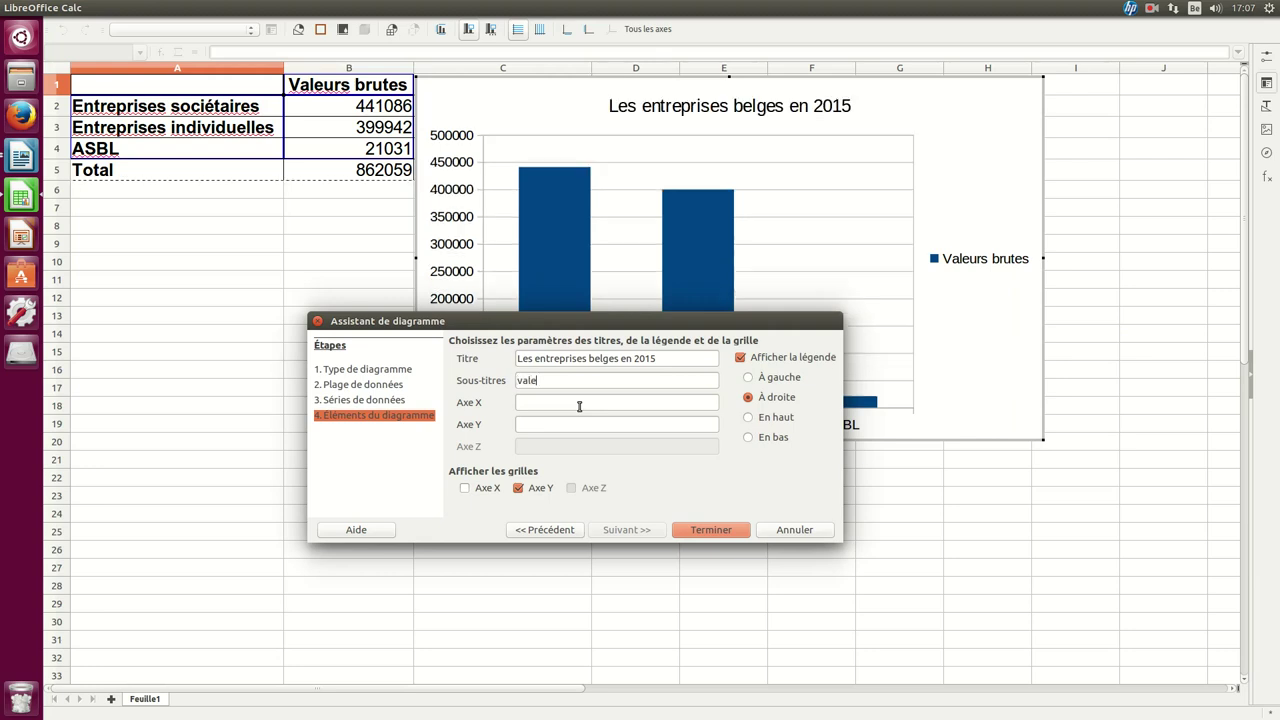
text(urs brutes)
- Title the chart's X axis "Types d'entreprises" and its Y axis "Nombre d'entreprises"
drag(806, 320, 825, 455)
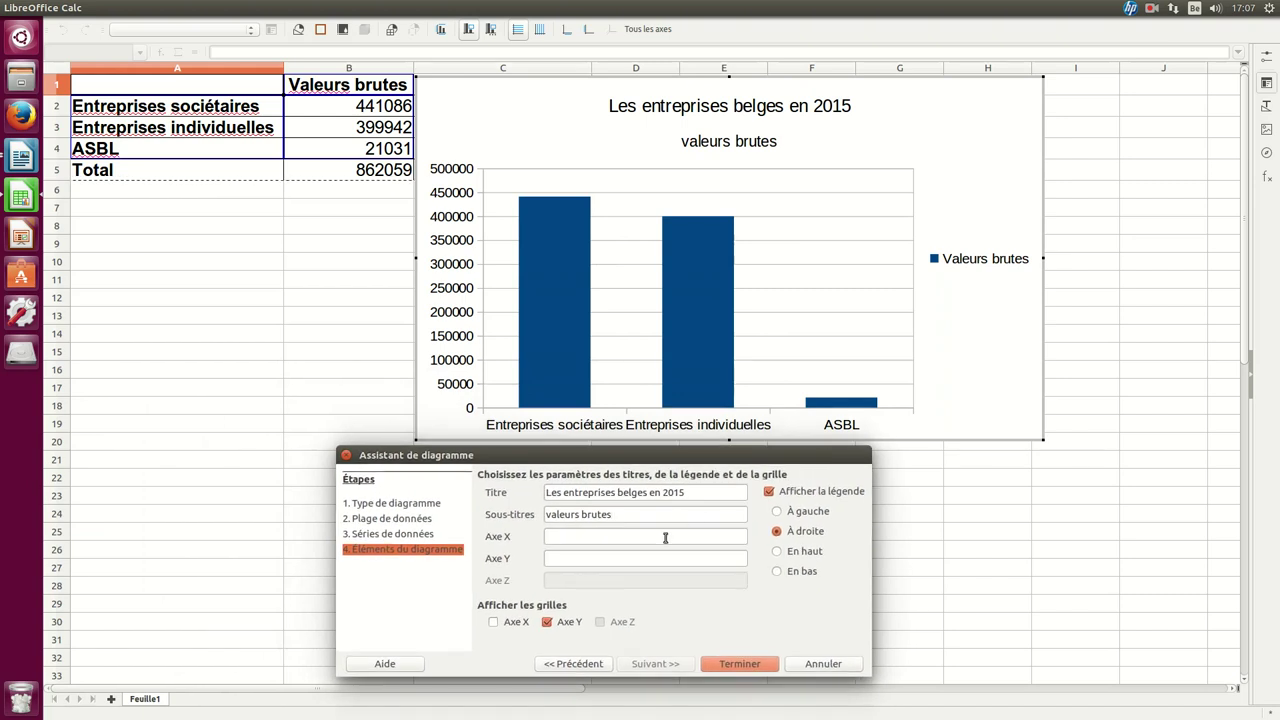
text(d'entreprises)
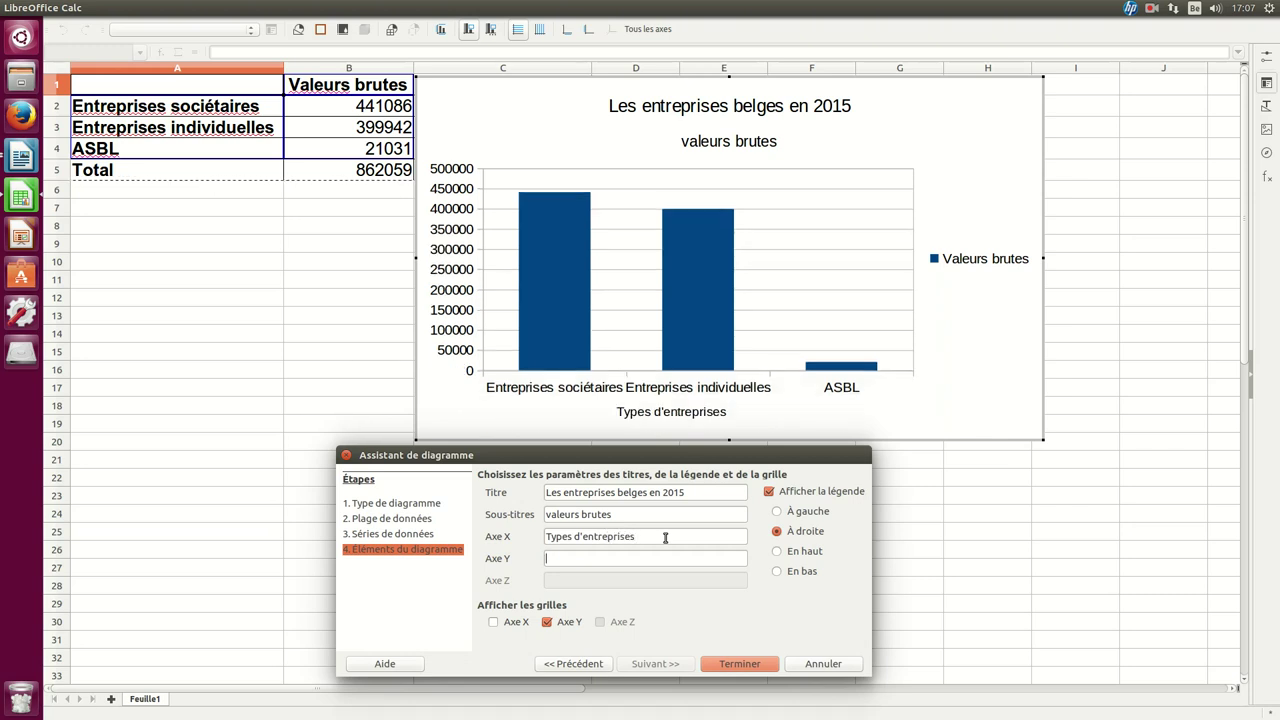
text(Nombre d'entreprises)
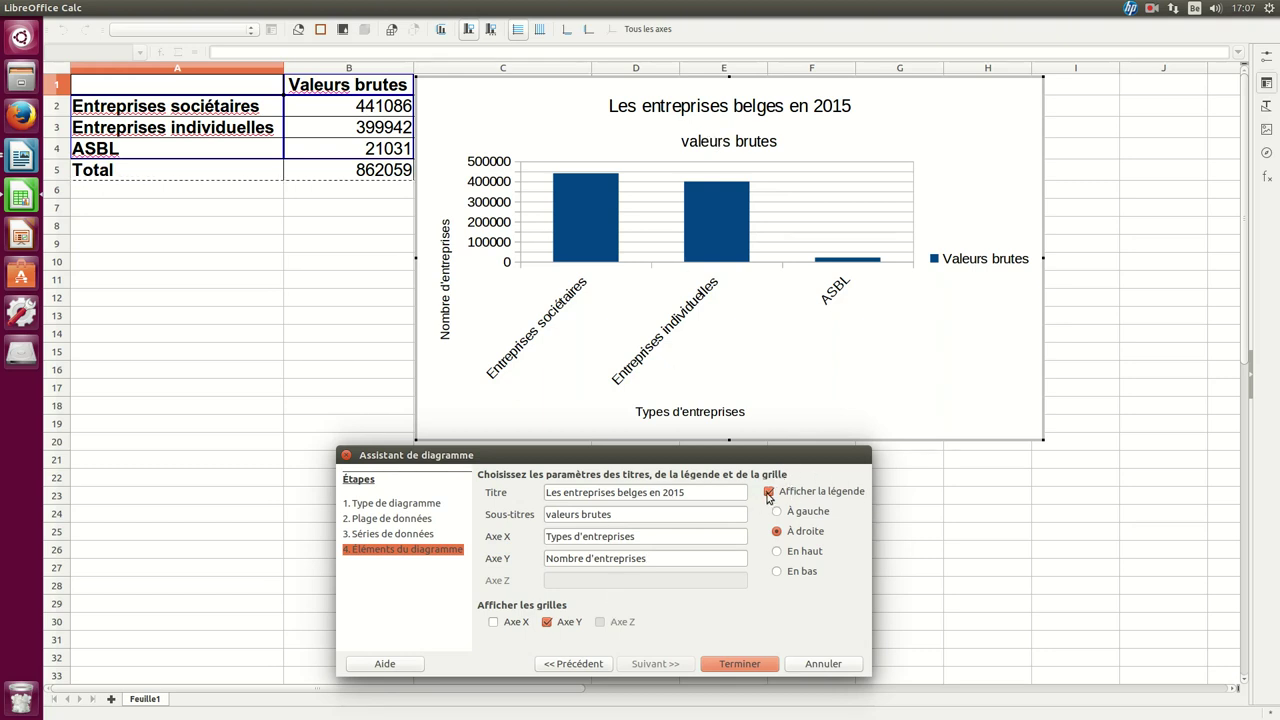
- Hide the chart's legend, finish the chart wizard and leave chart editing
click(777, 572)
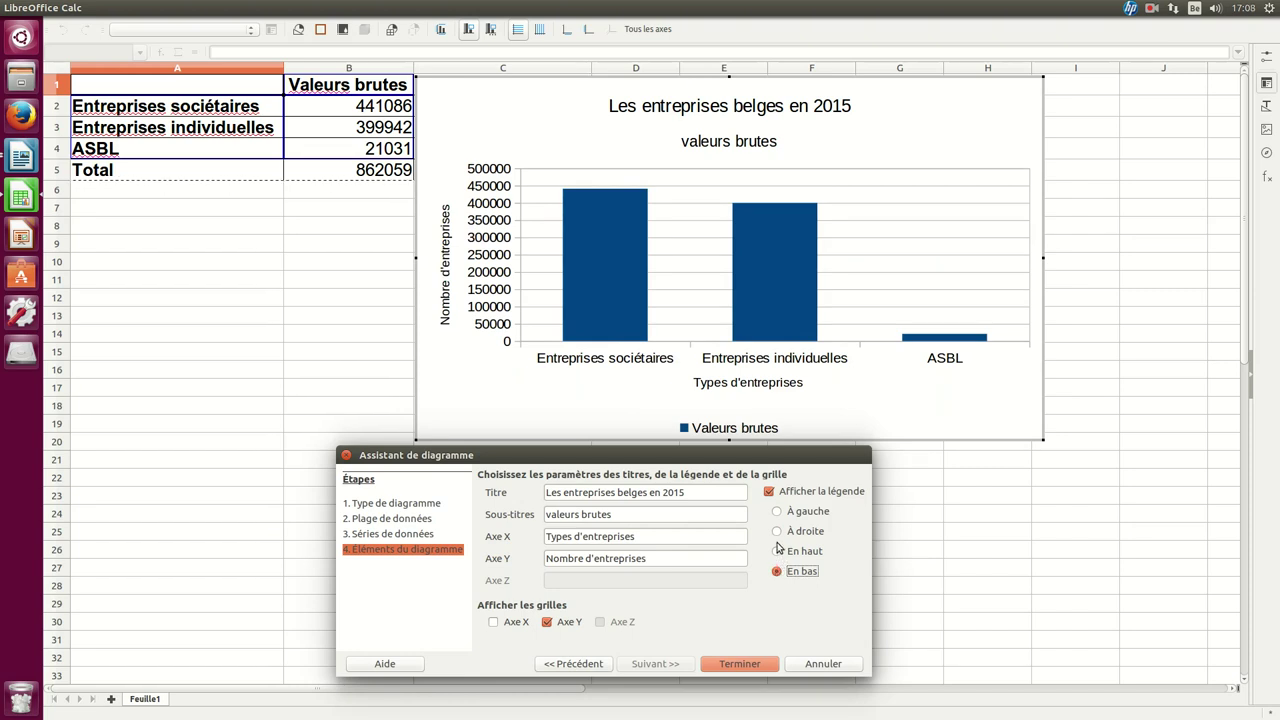
click(769, 492)
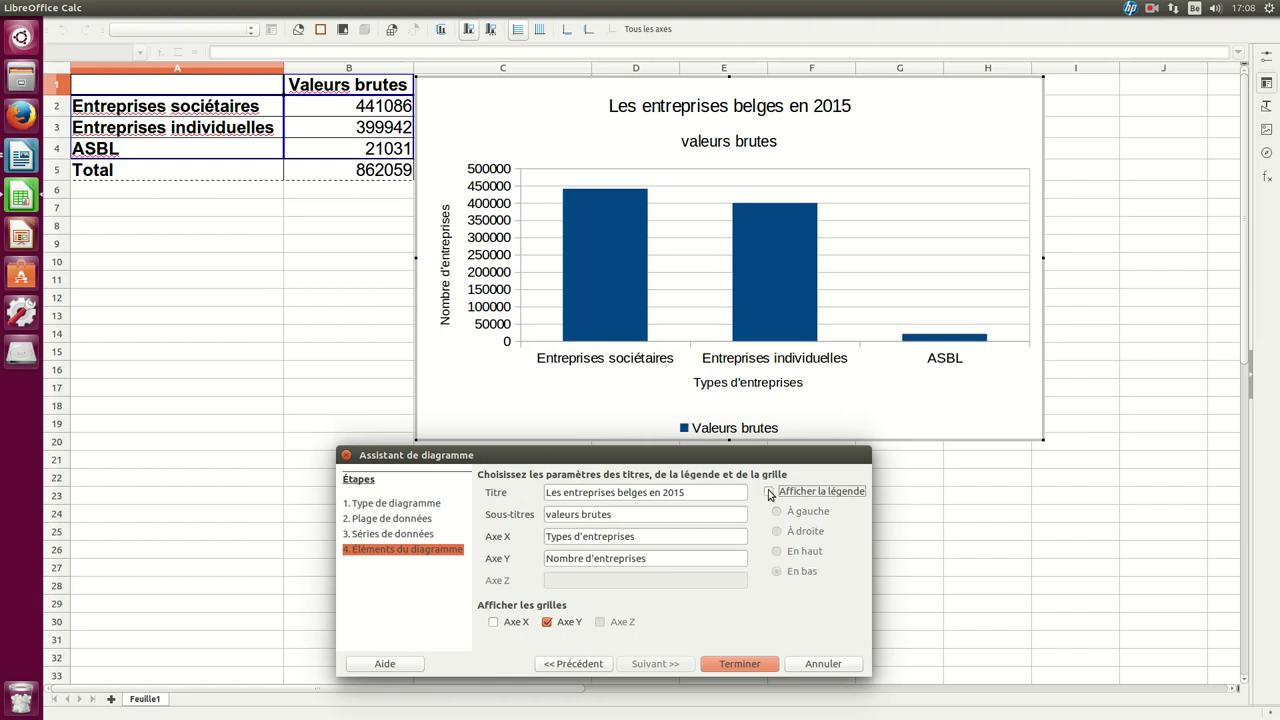
click(741, 664)
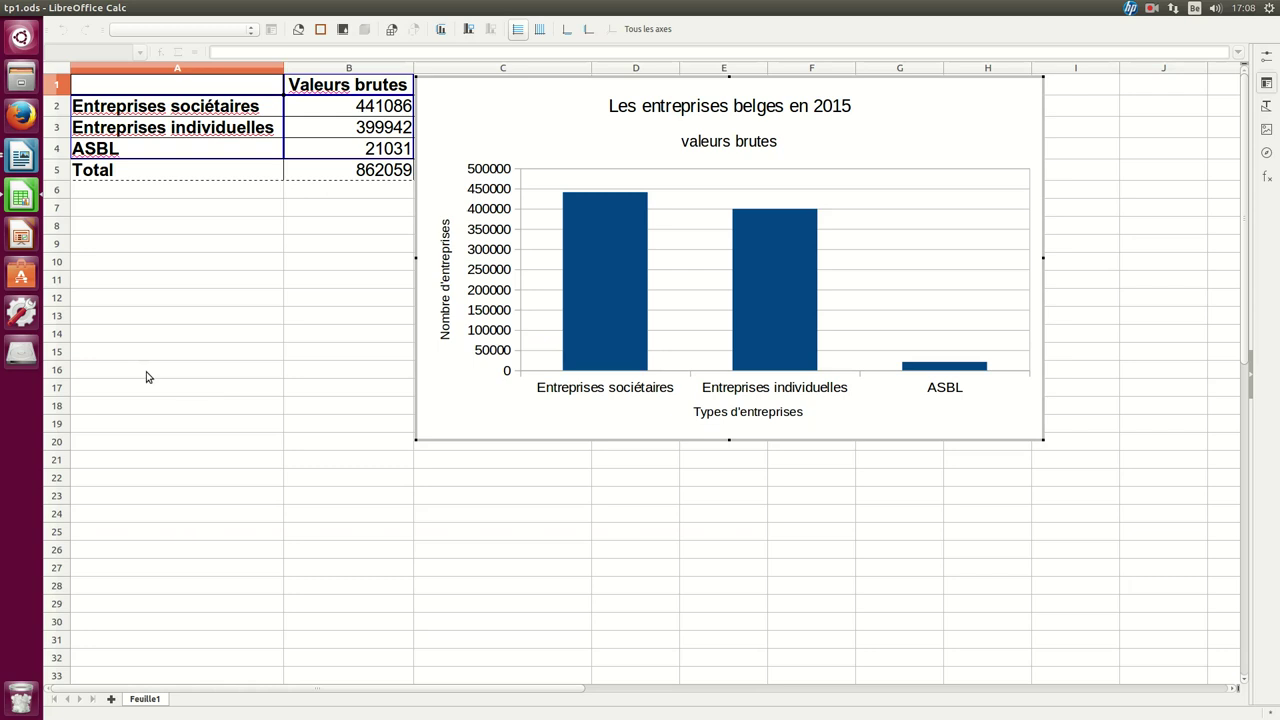
click(294, 294)
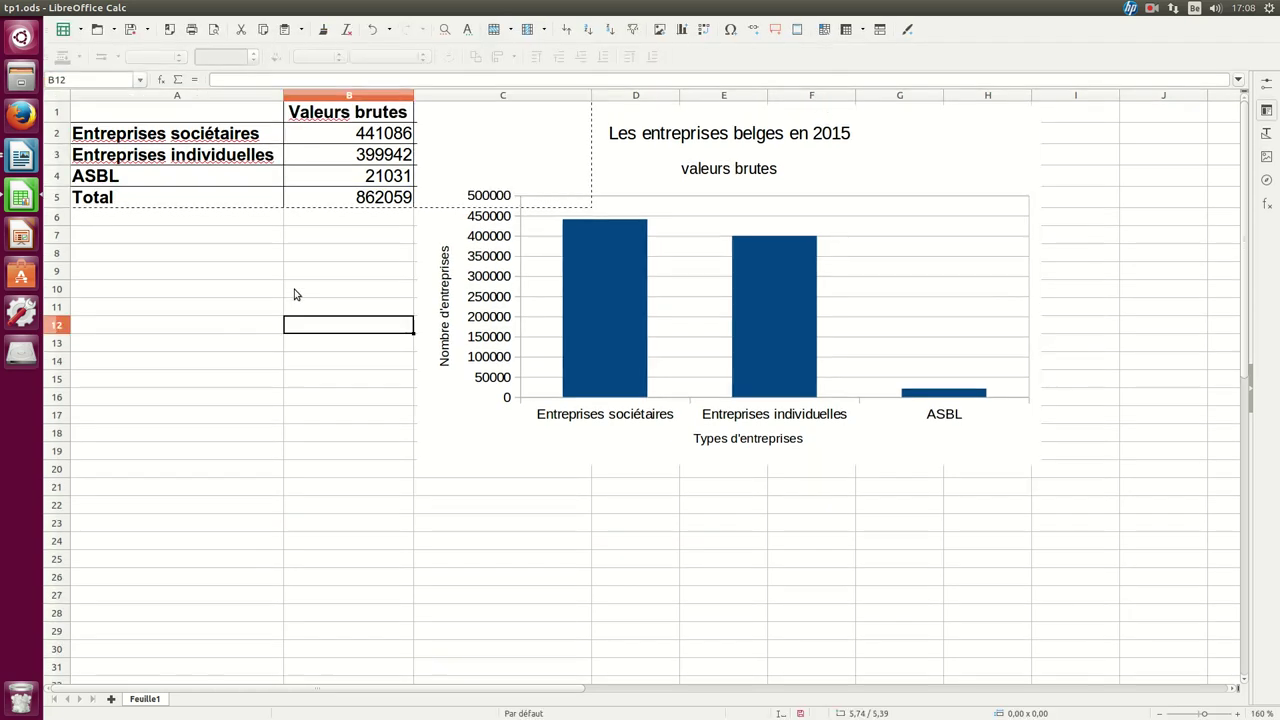
- Copy the finished column chart and paste it below the table in tp1-réponses.odt in Writer
click(734, 190)
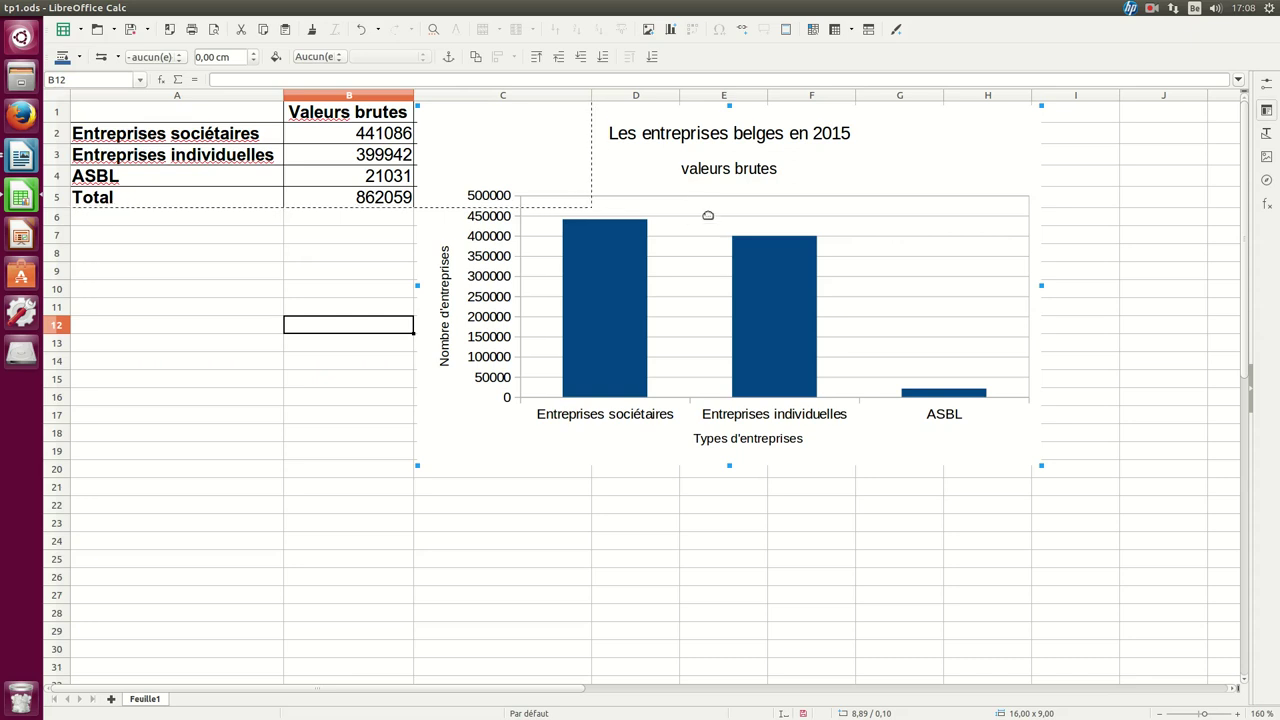
right_click(720, 154)
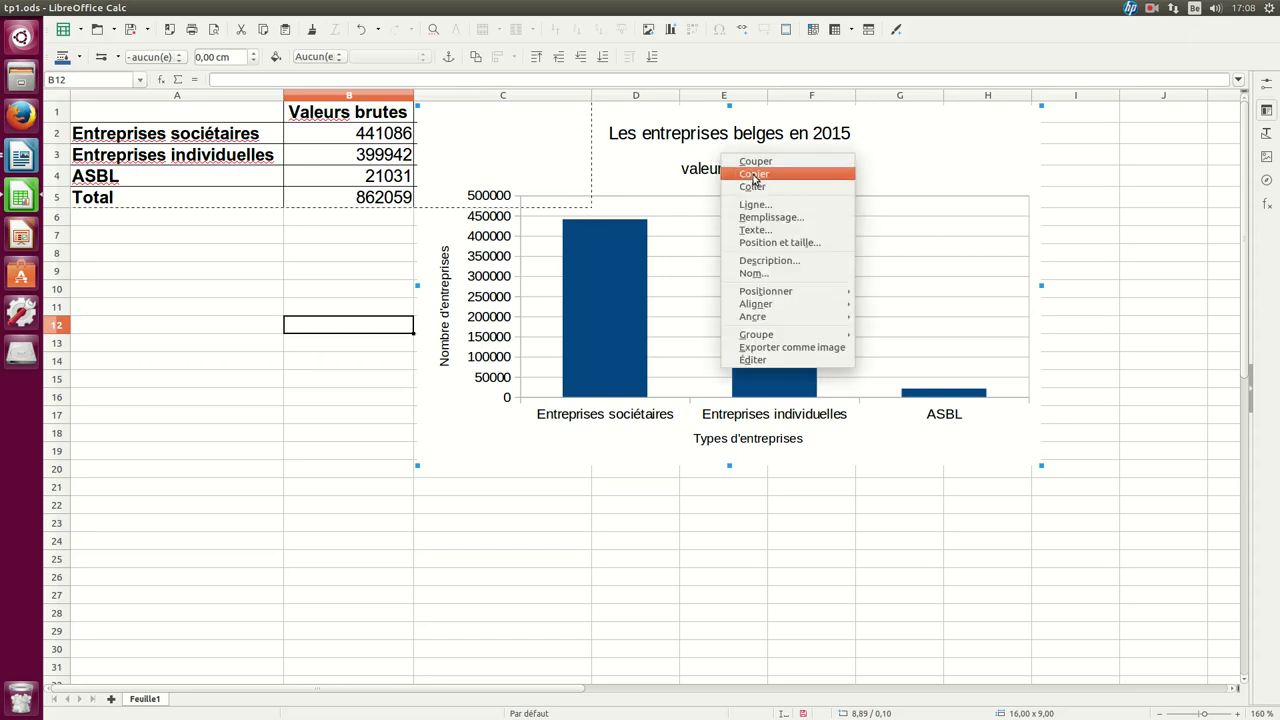
click(752, 175)
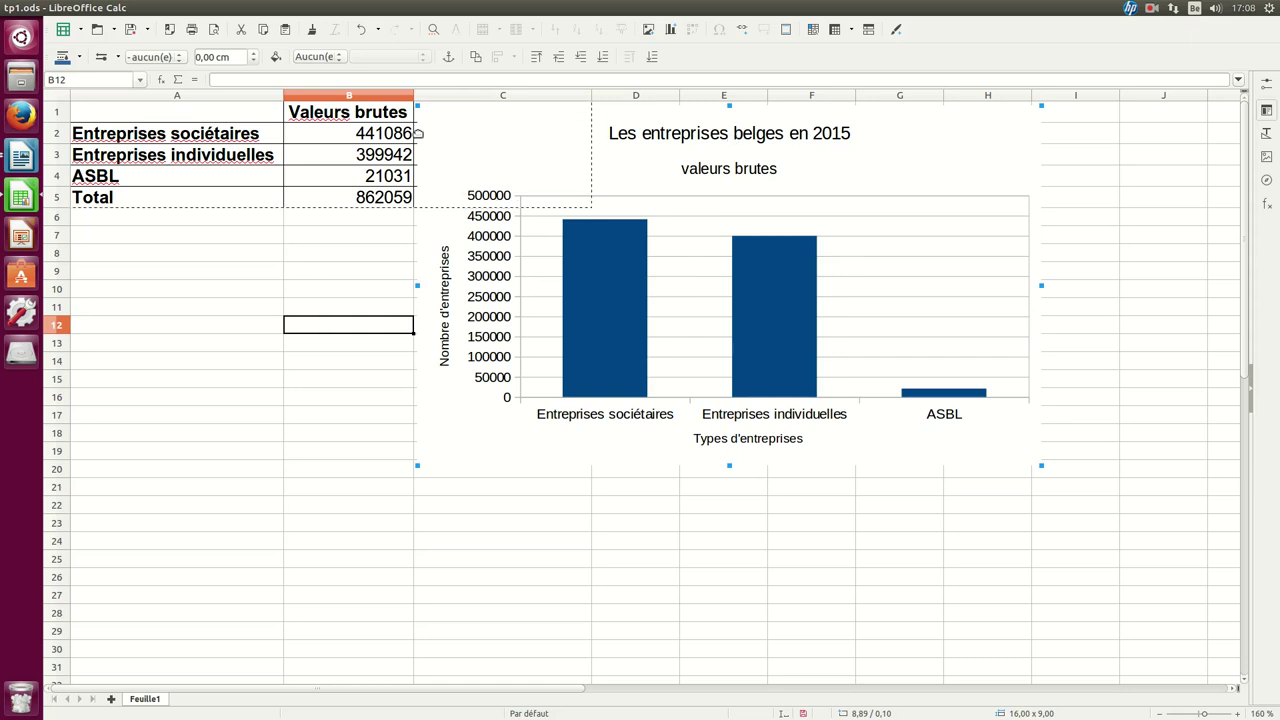
click(21, 157)
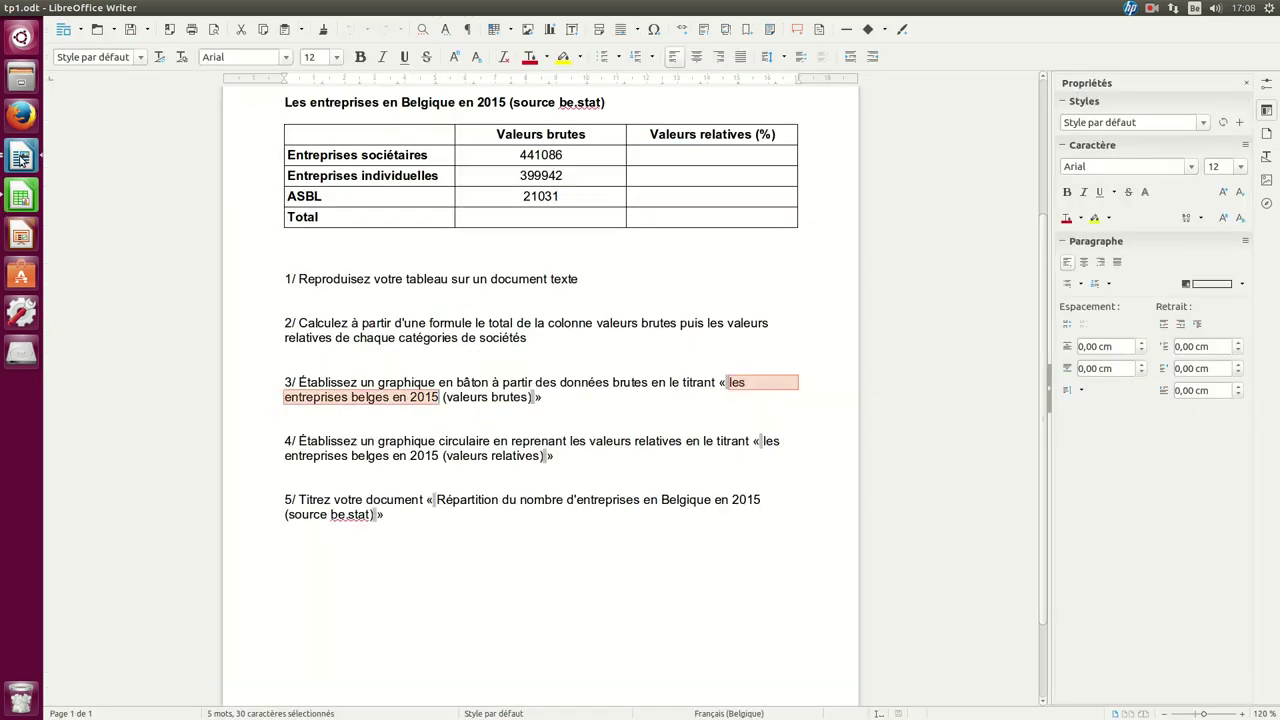
click(21, 158)
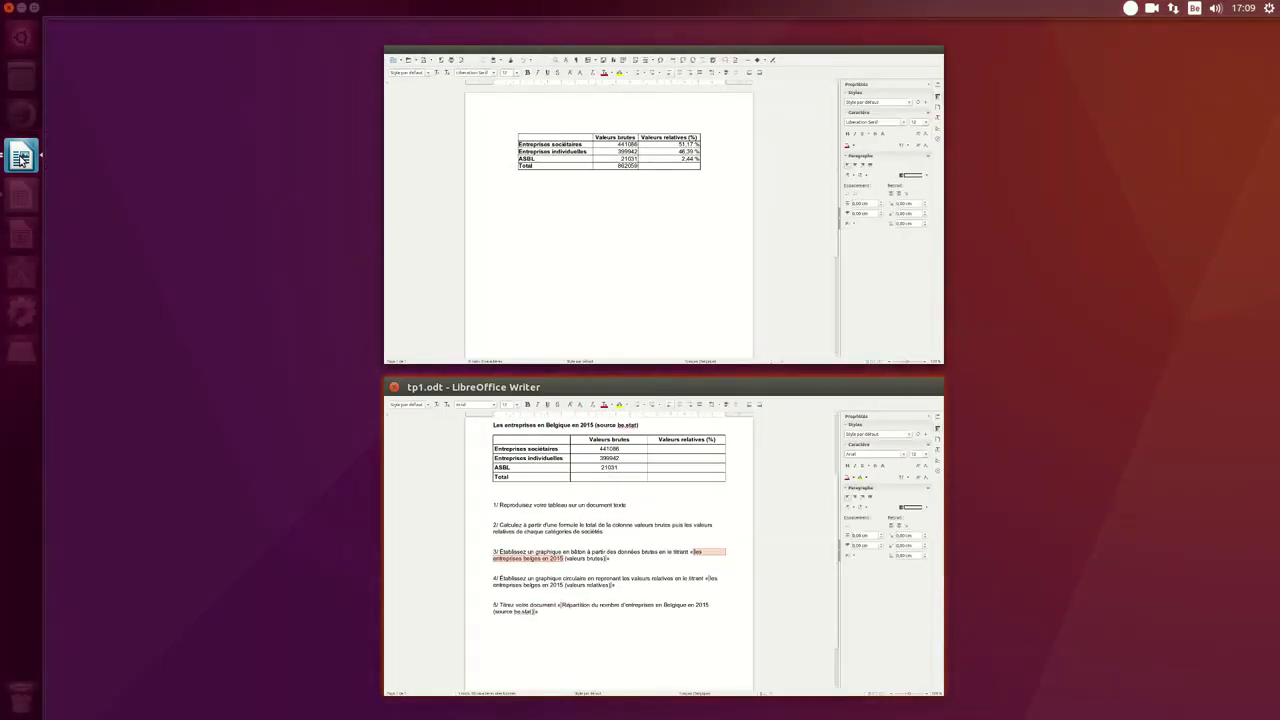
click(518, 263)
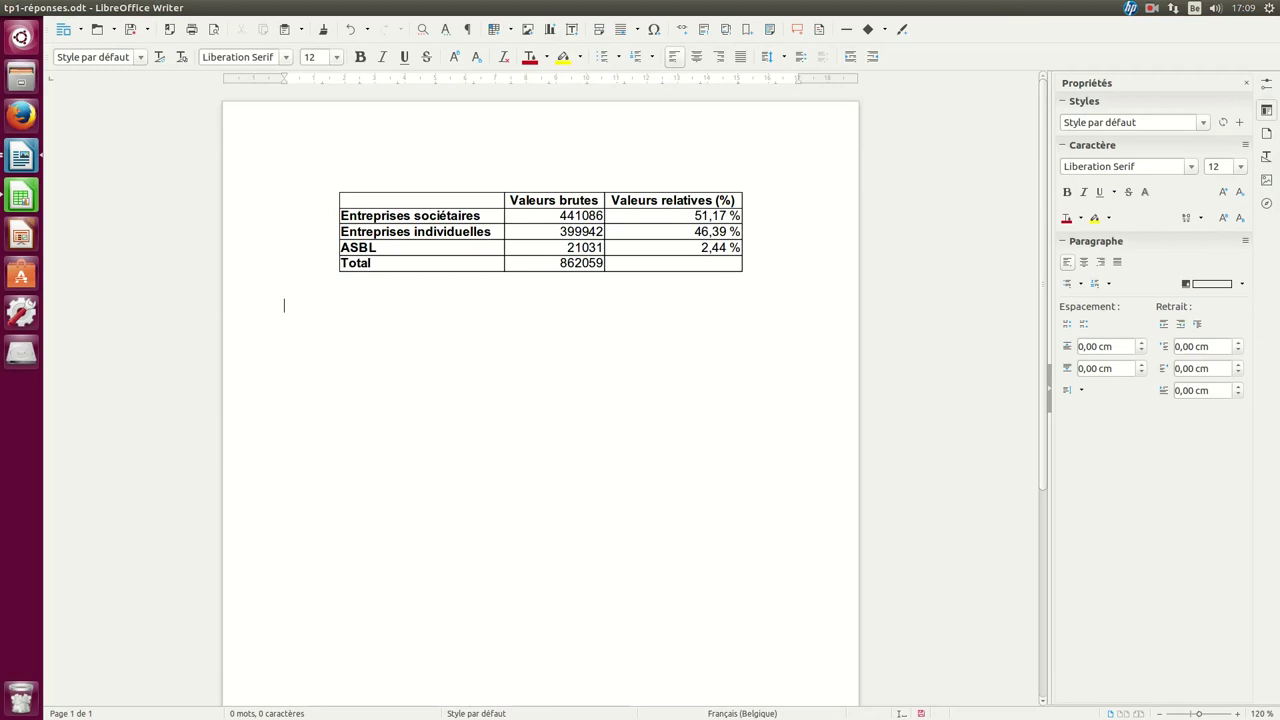
right_click(301, 318)
click(330, 351)
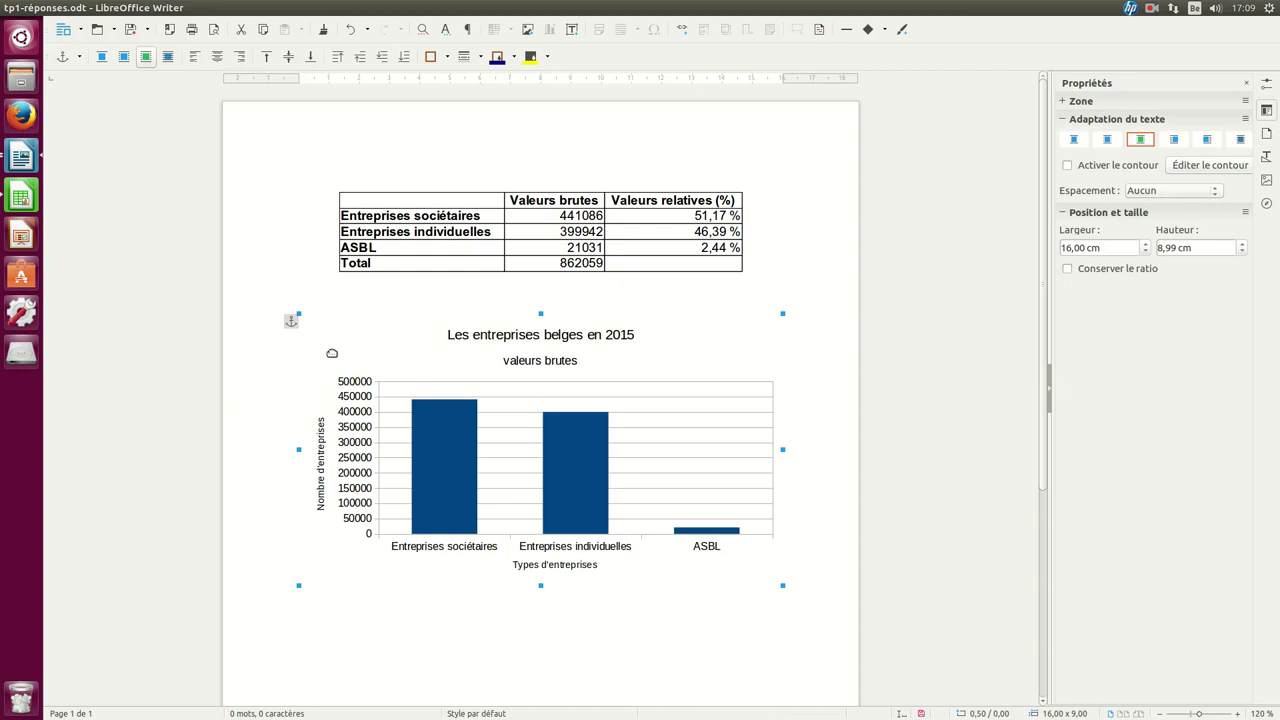
- Enter the line "Les entreprises belges en 2015" between the table and the column chart
click(422, 303)
text(Les entreprises)
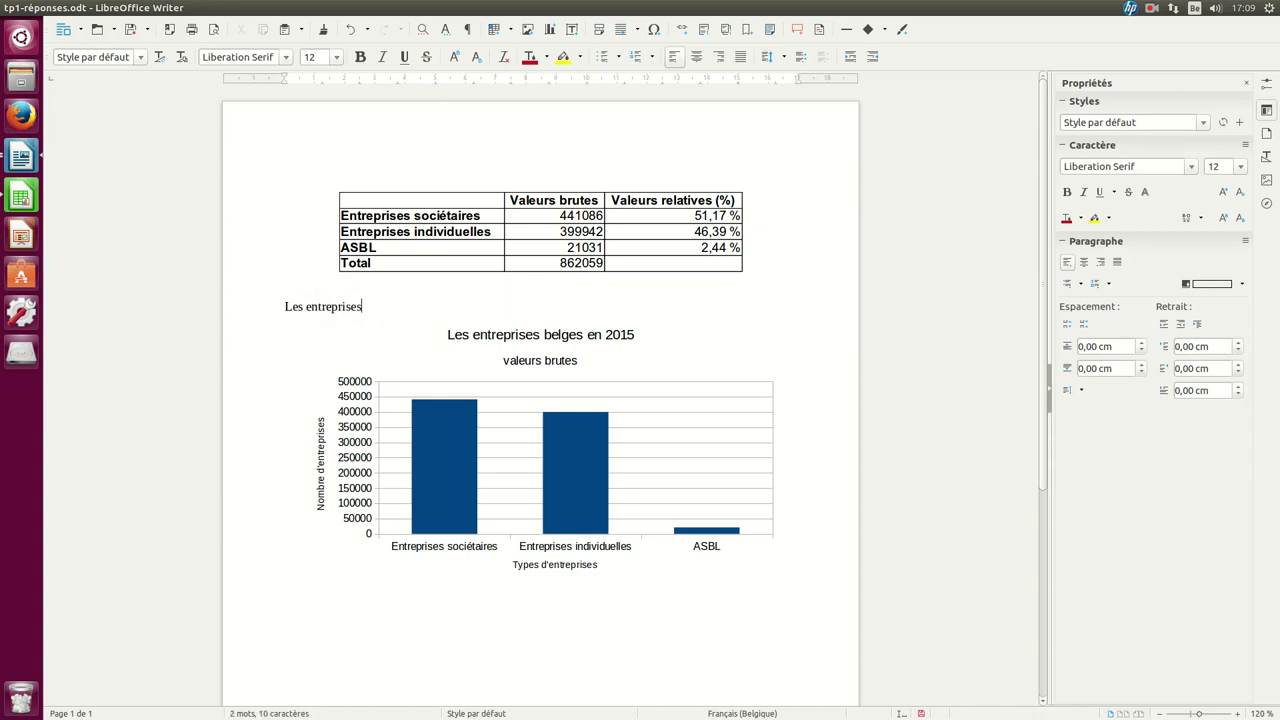
text( belges en 201)
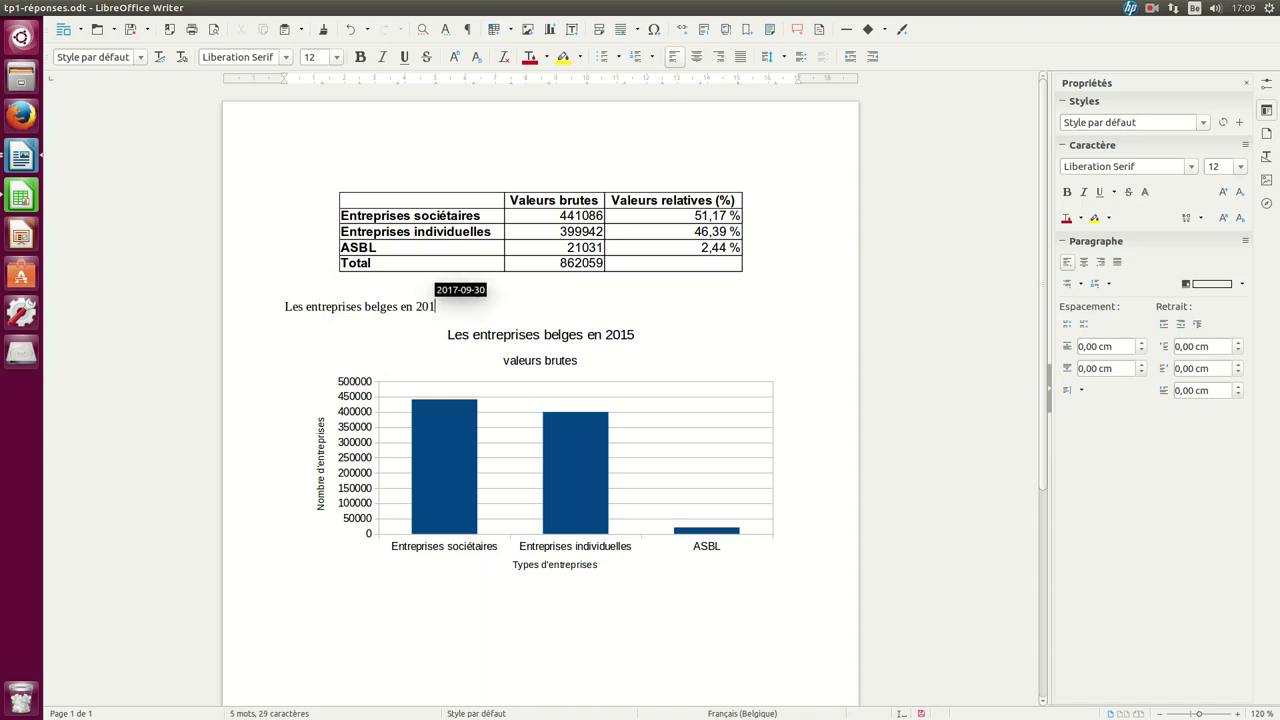
text(5)
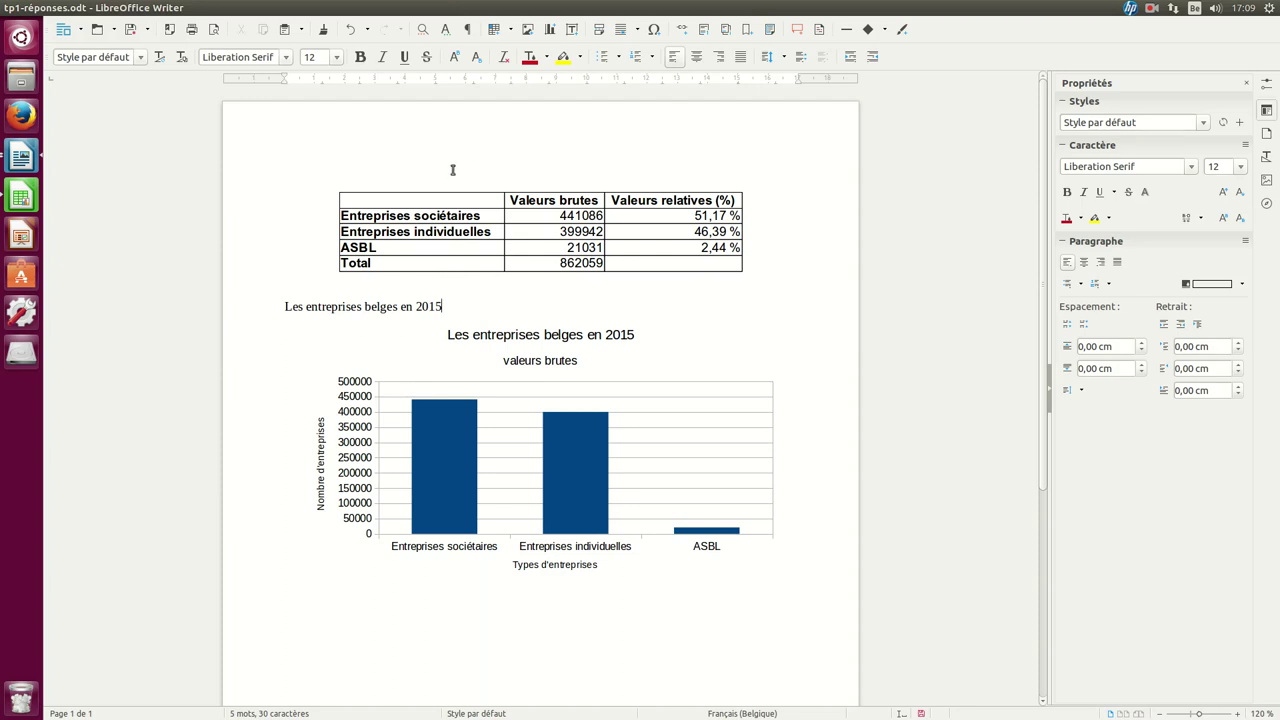
- Apply the Titre 1 style to the empty line above the table
mouse_move(452, 163)
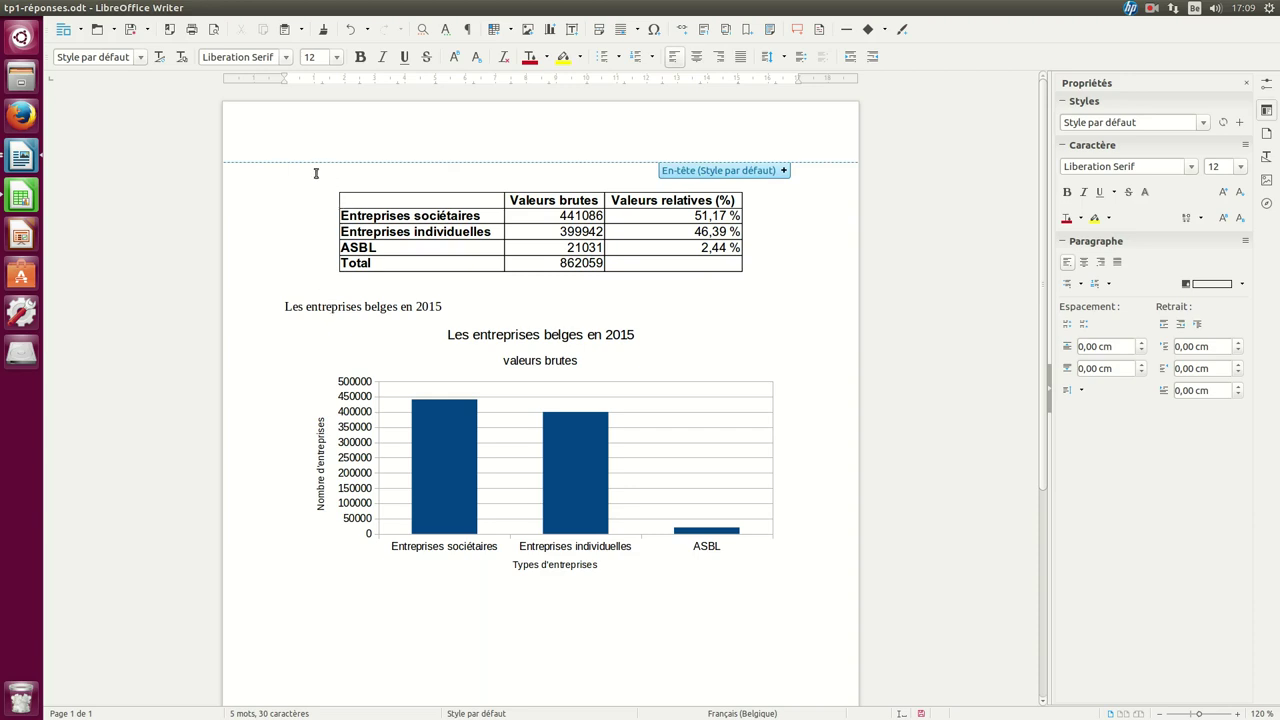
click(140, 57)
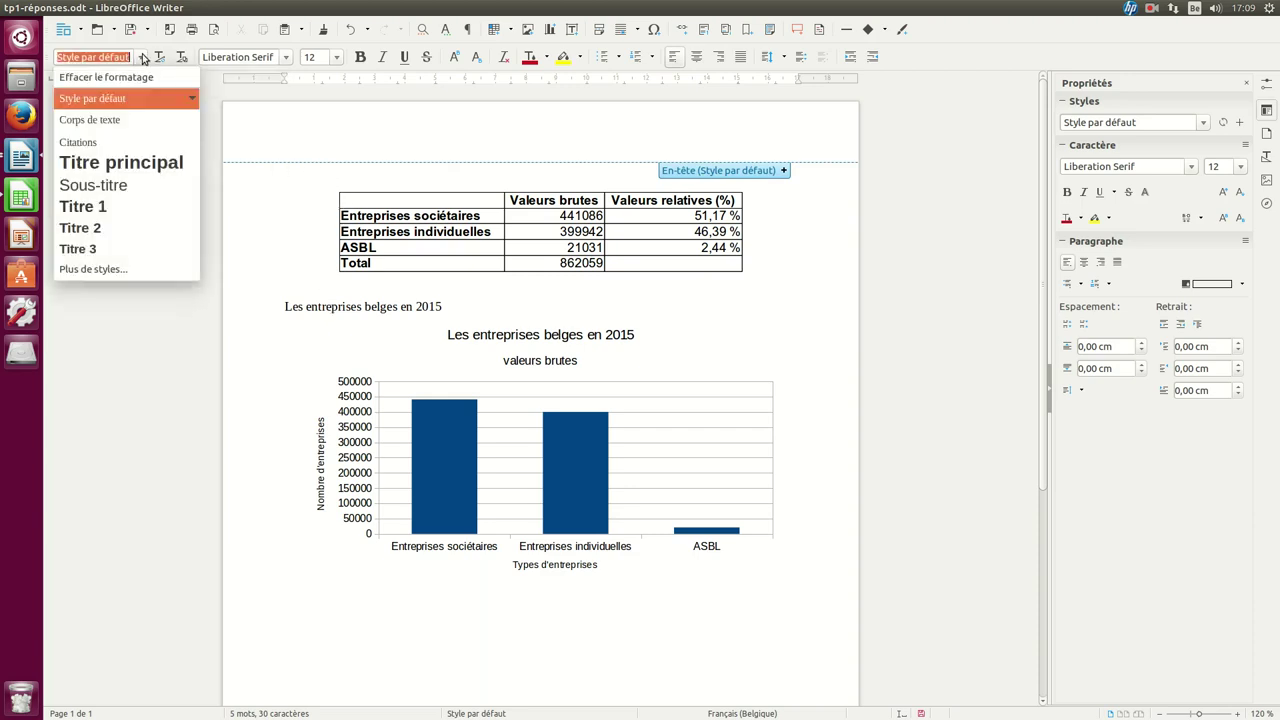
click(97, 207)
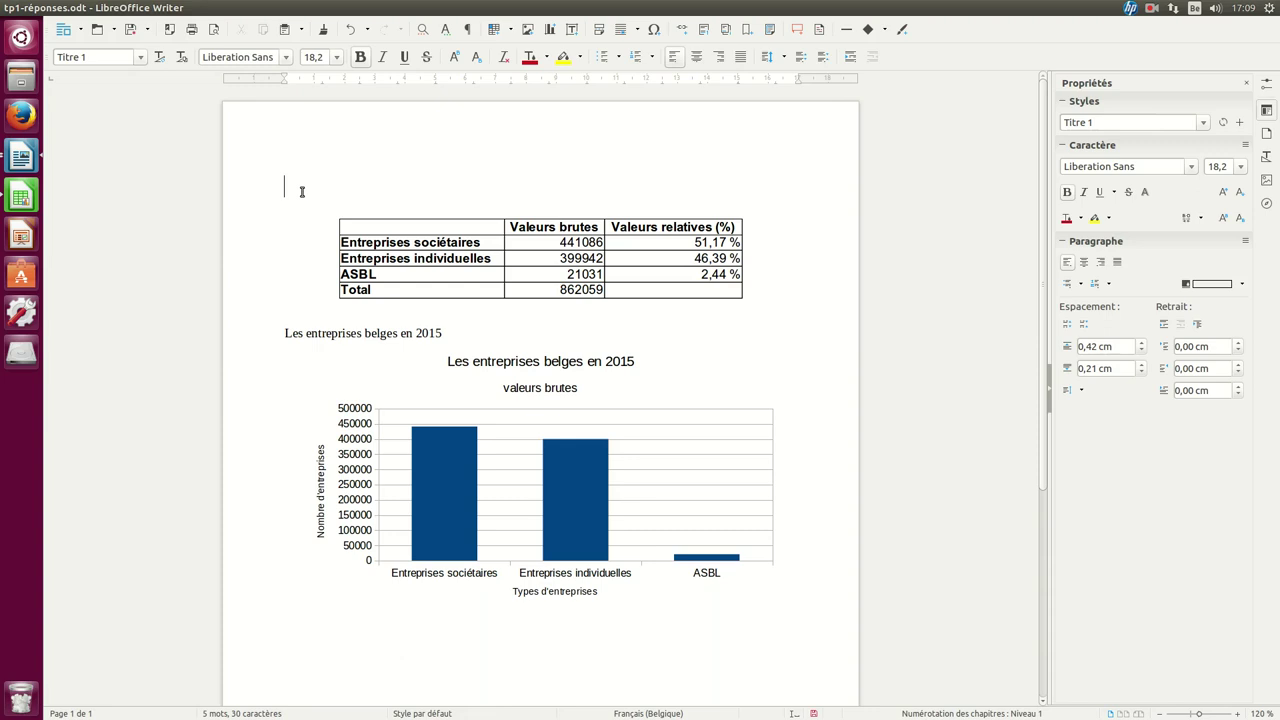
- Apply the Titre 2 style to the line above the chart and append "(valeurs brutes)" to it
click(338, 333)
click(140, 57)
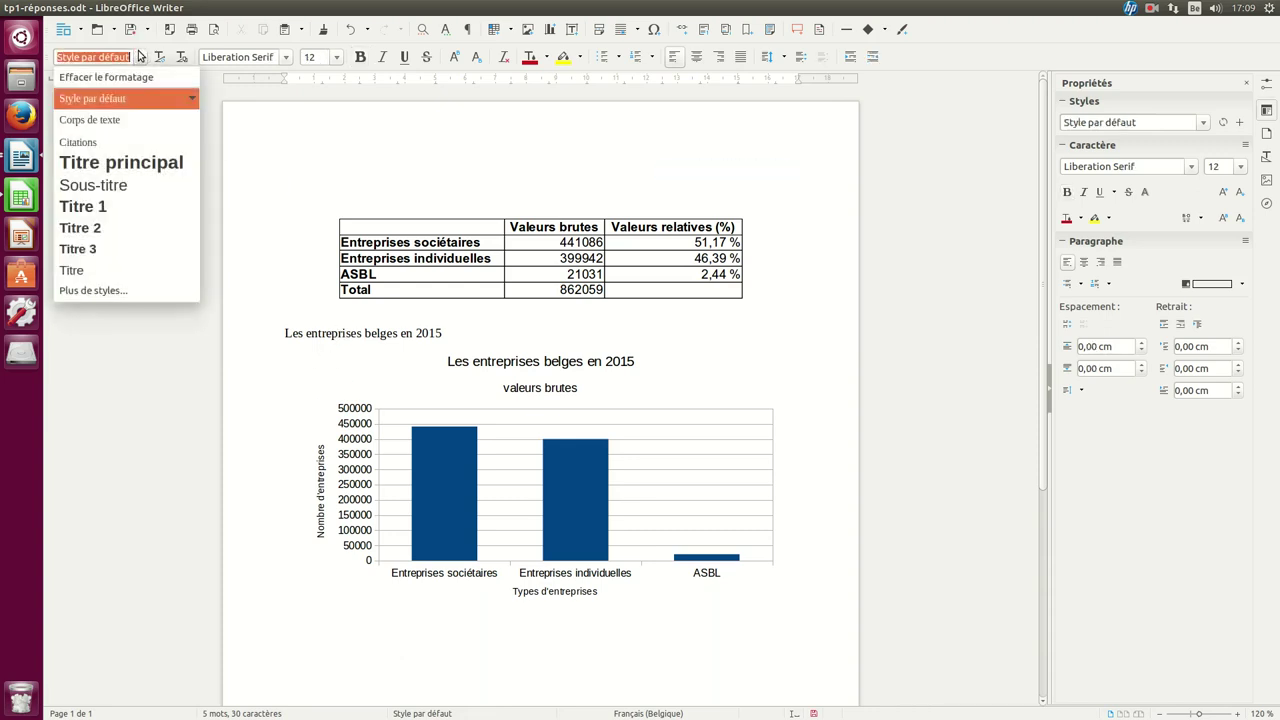
click(101, 229)
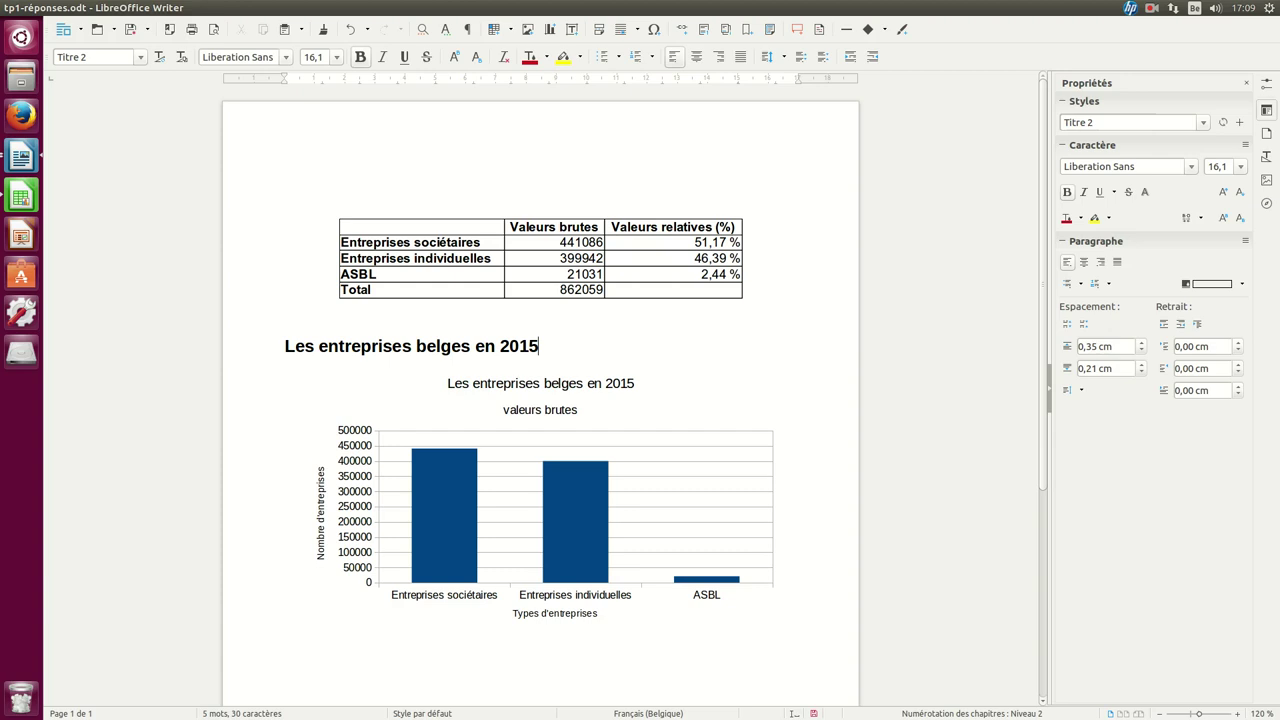
text(aleurs brutes))
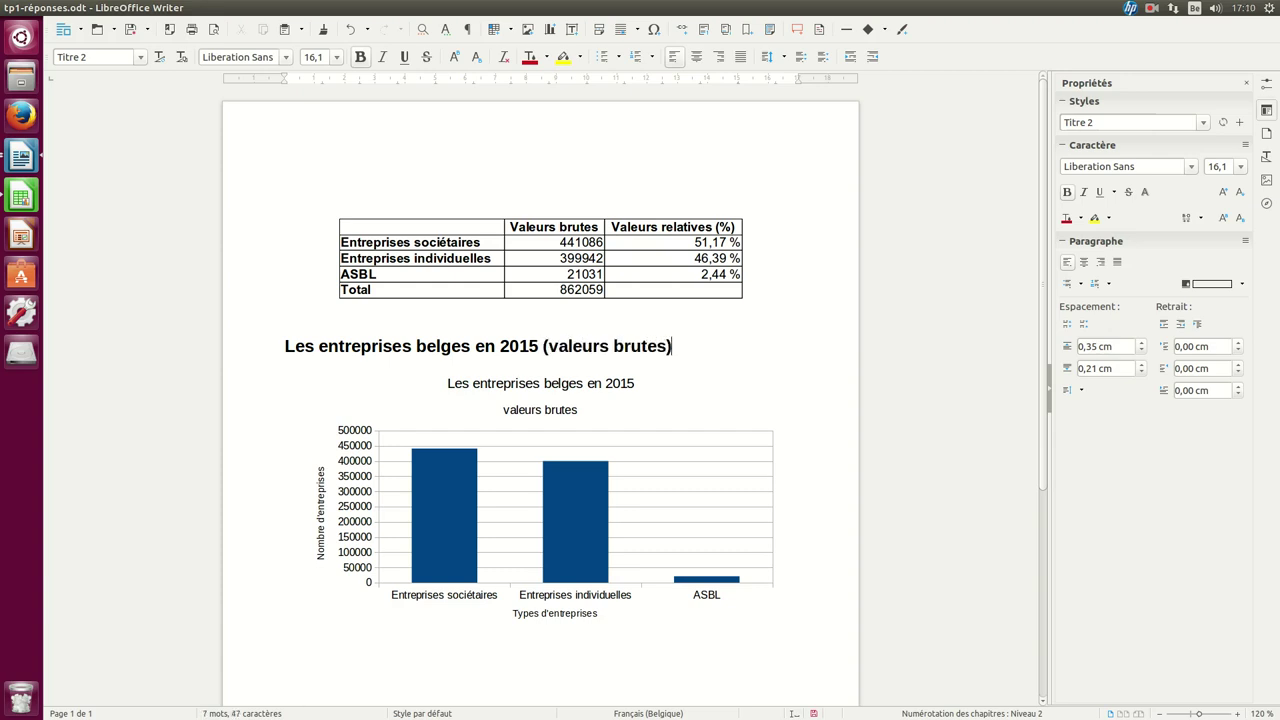
- Place the insertion point below the chart and copy question 4's phrase "les entreprises belges en 2015 (valeurs relatives)" from tp1.odt
click(337, 634)
click(326, 658)
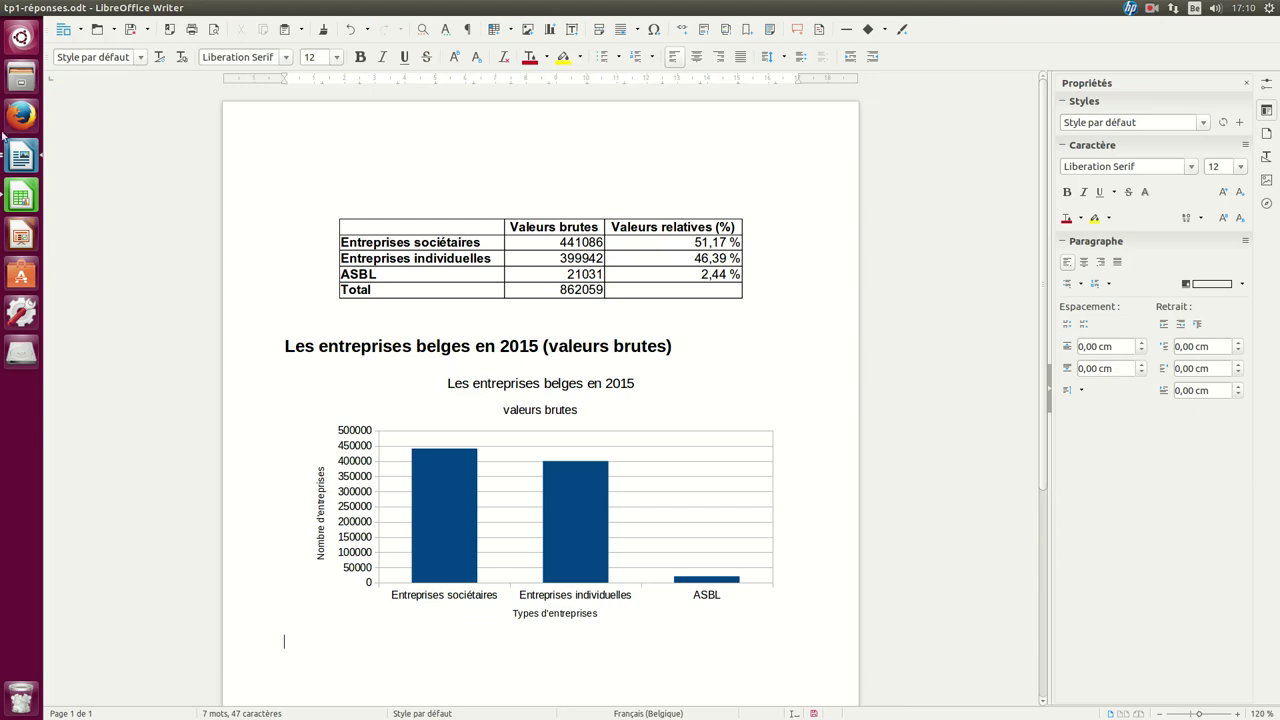
click(22, 163)
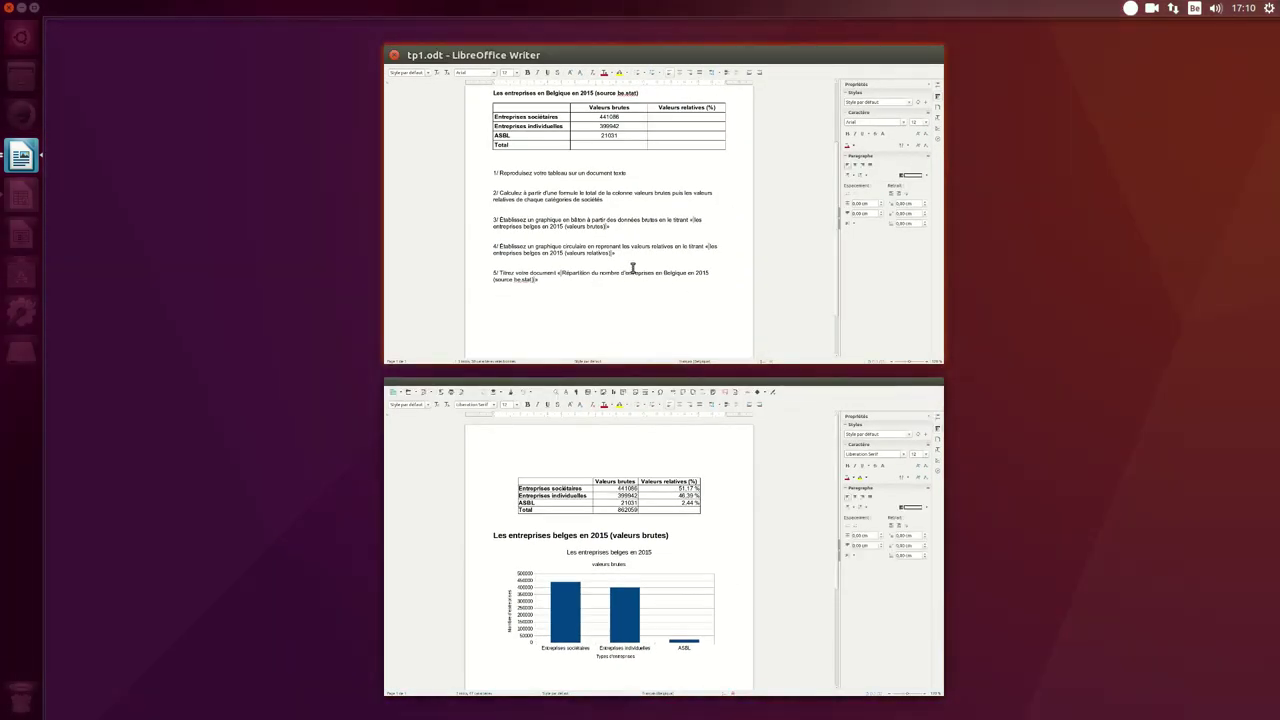
click(639, 271)
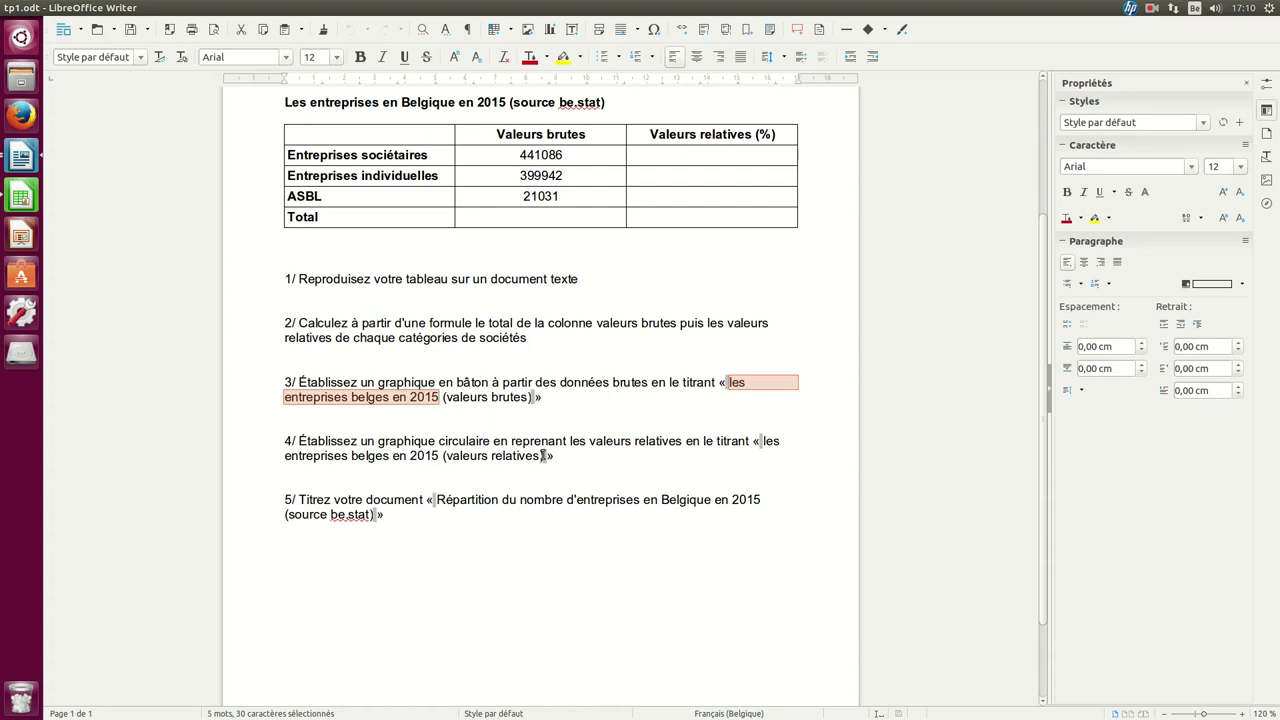
drag(544, 455, 762, 440)
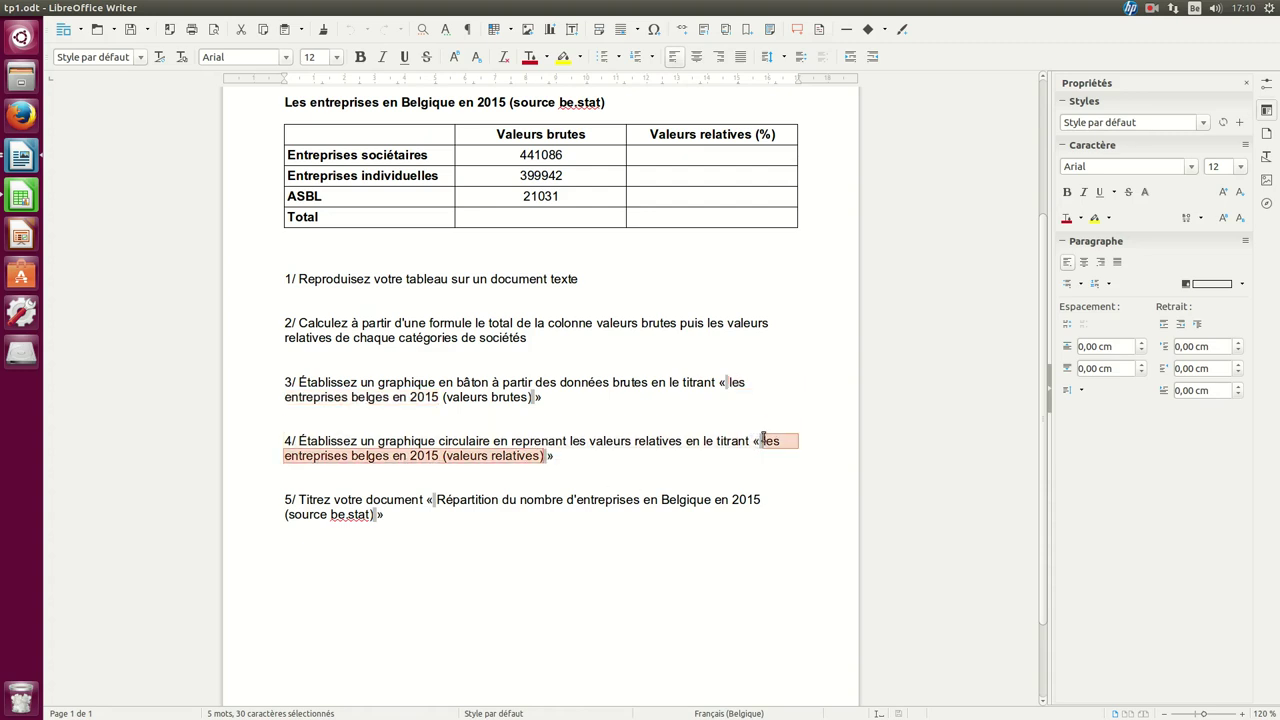
right_click(469, 466)
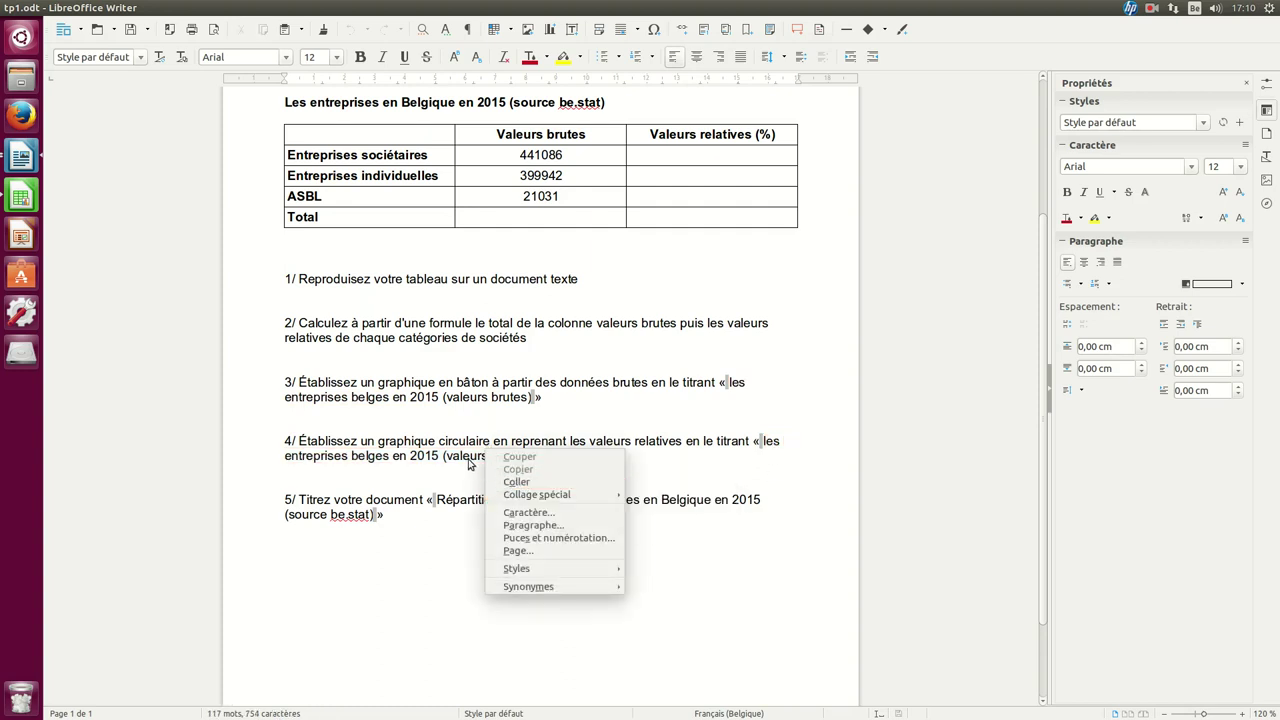
key(Escape)
drag(548, 456, 763, 441)
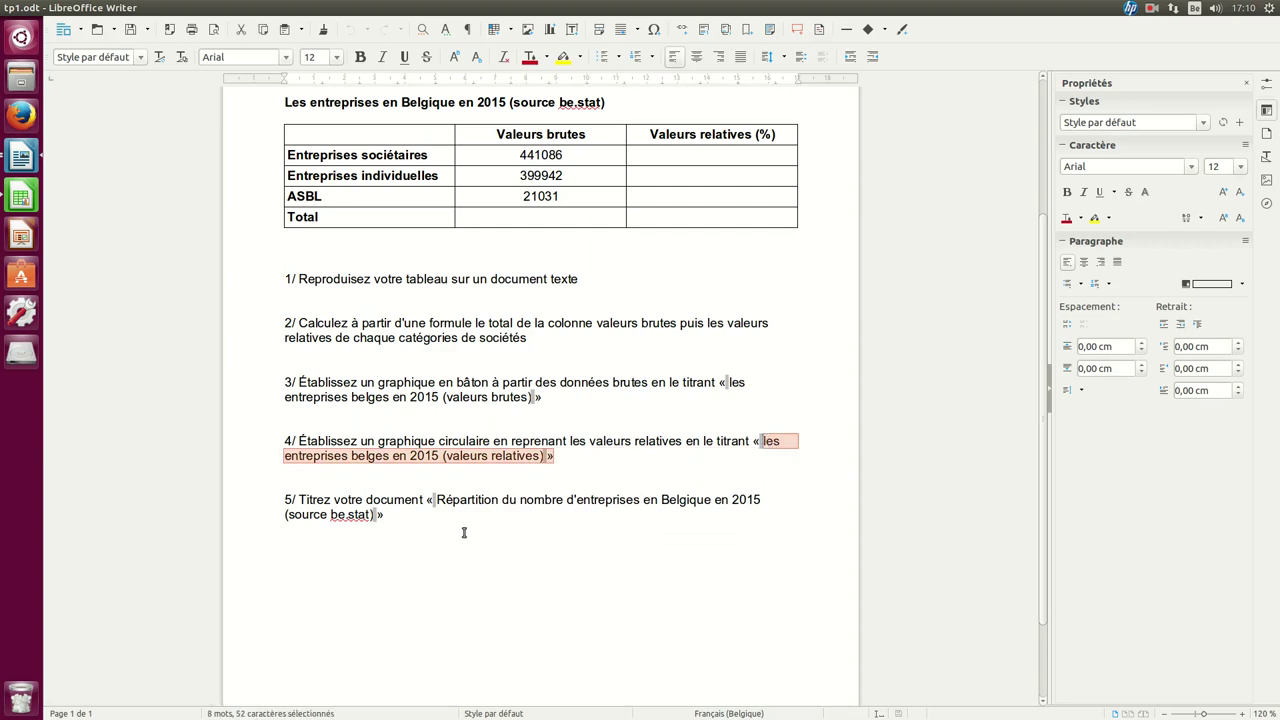
right_click(524, 459)
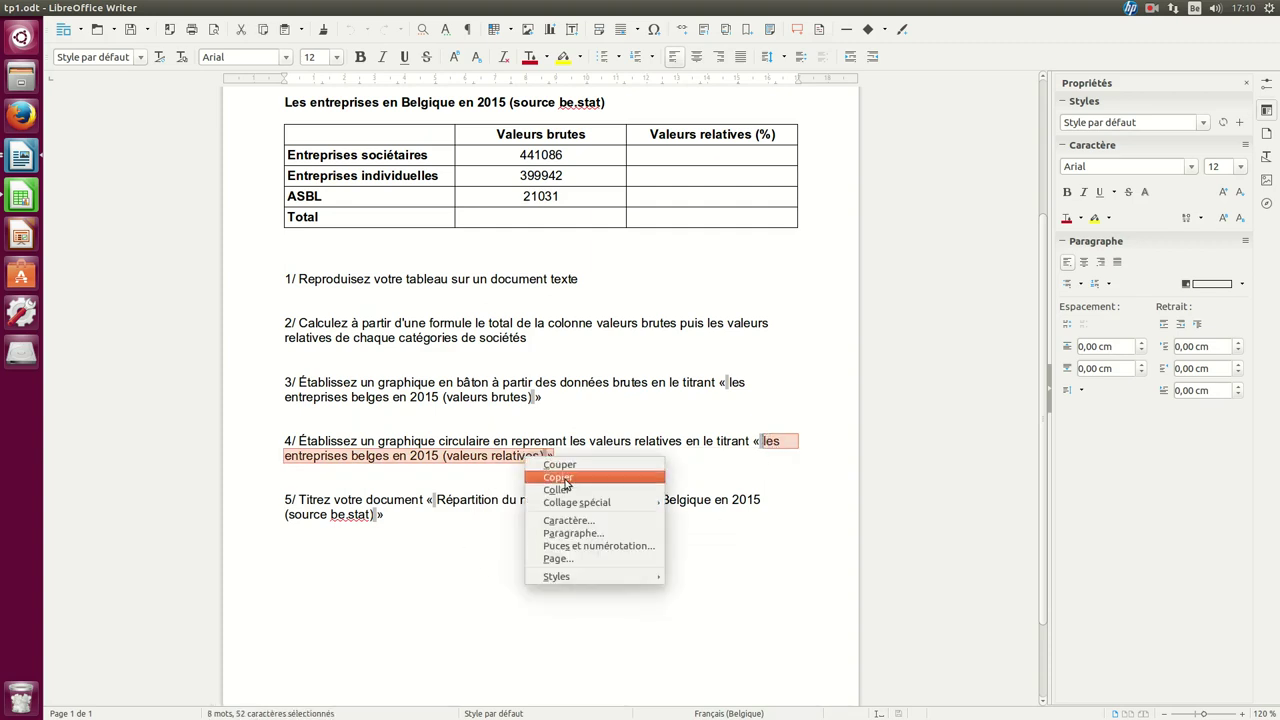
click(572, 471)
- Paste the copied phrase below the chart in tp1-réponses.odt and capitalise its first letter as "Les"
key(alt+Tab)
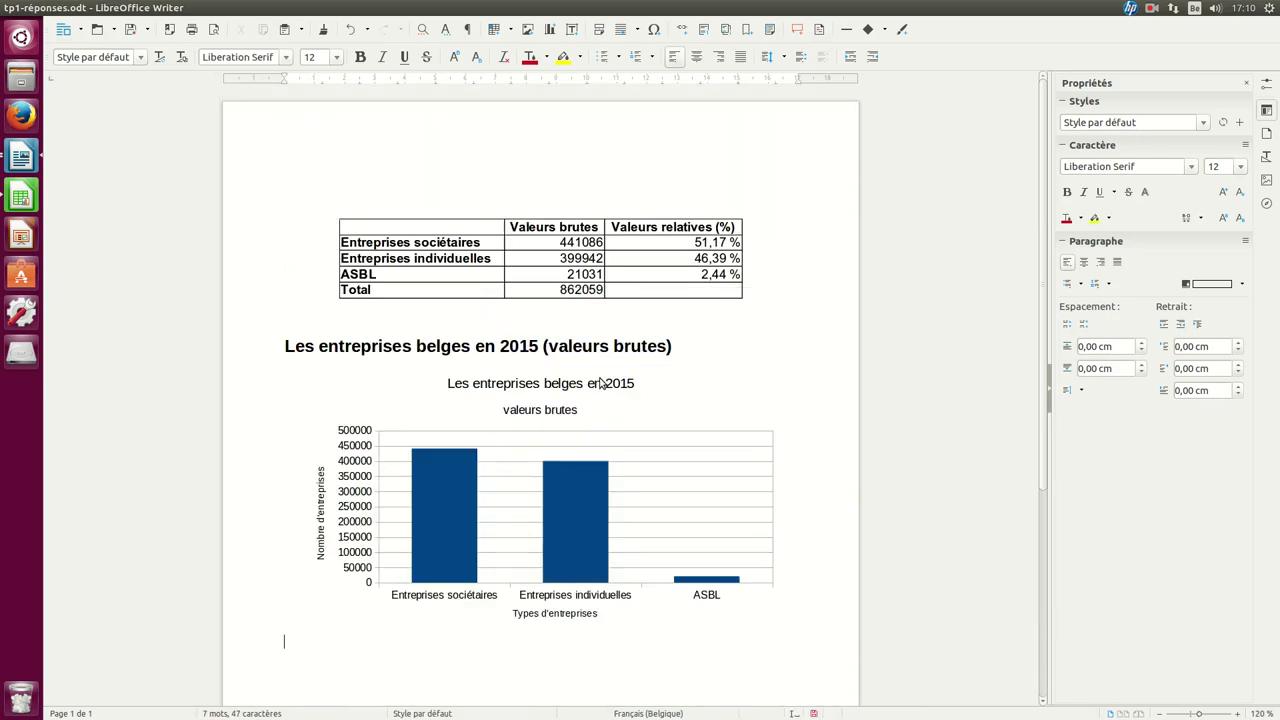
right_click(291, 641)
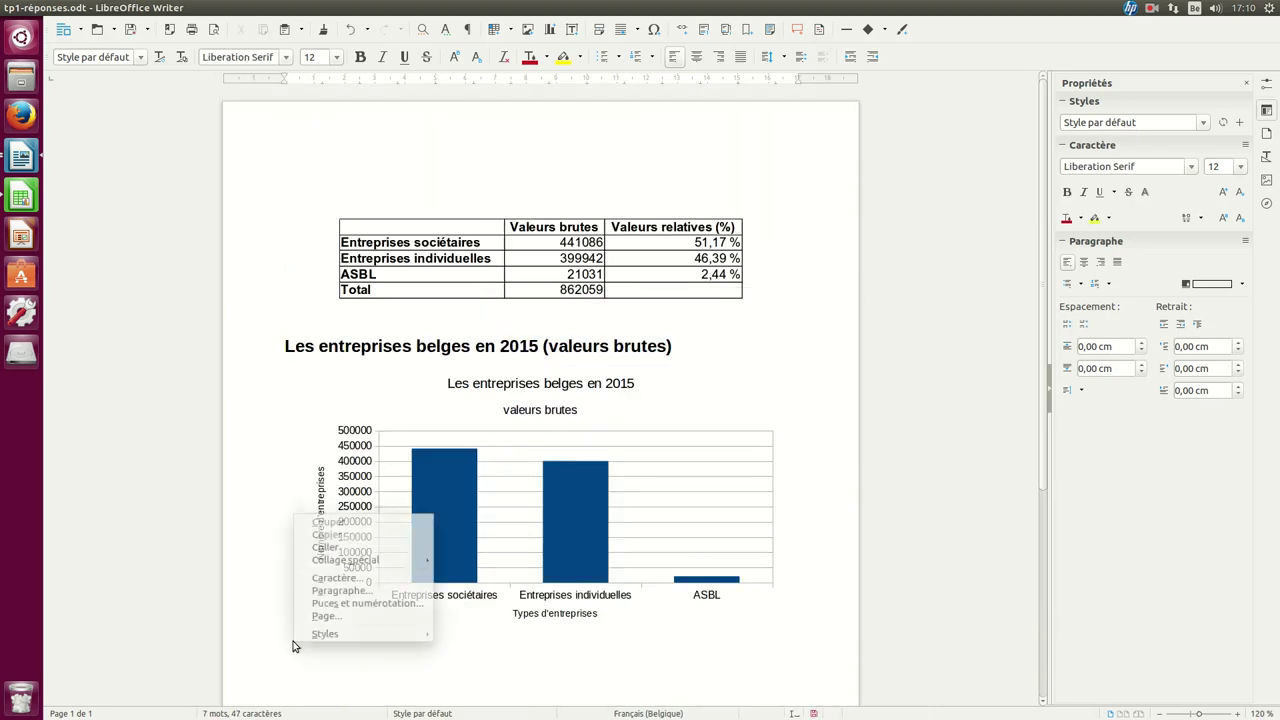
click(327, 547)
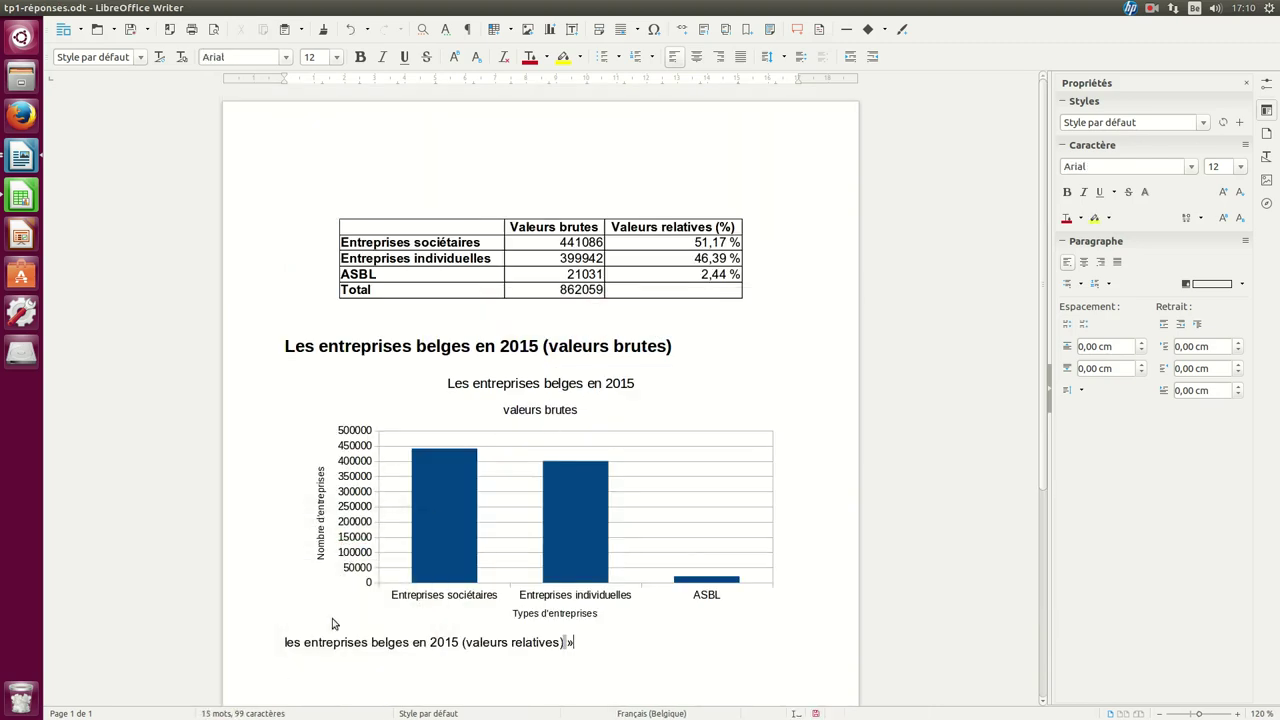
key(Delete)
text(L)
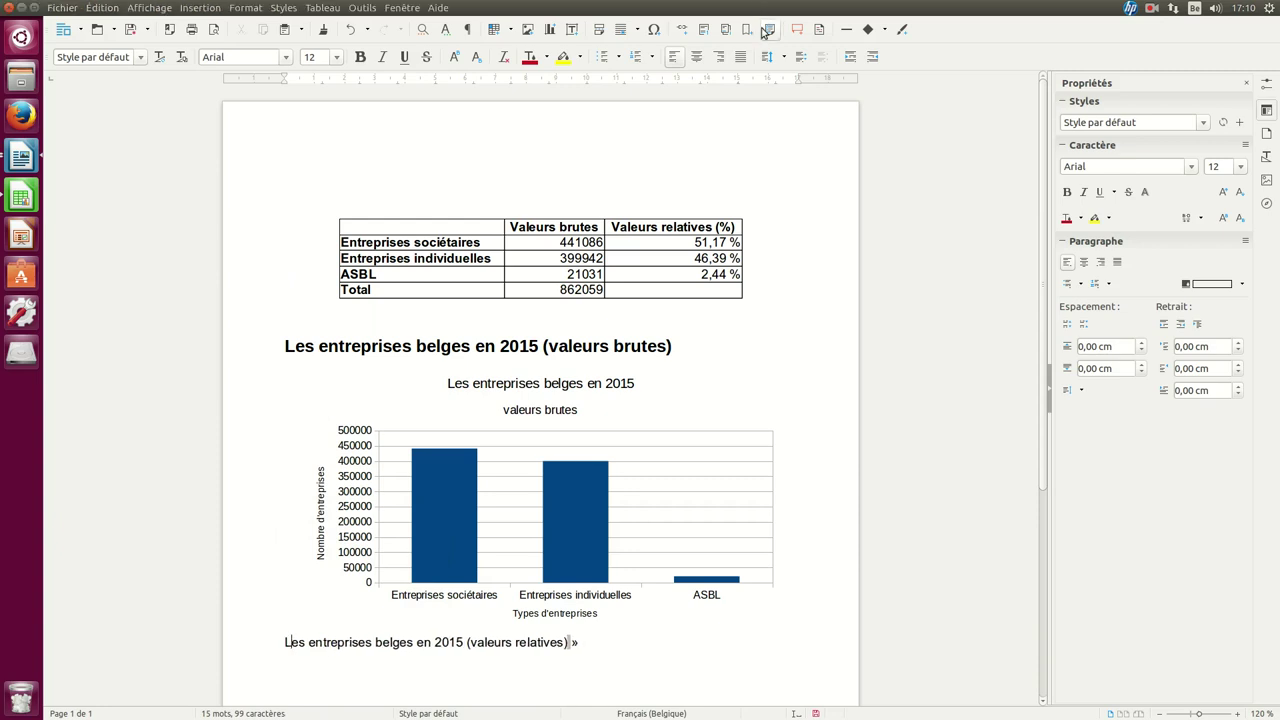
- Style the pasted line as Titre 2, remove its closing guillemet and start a body line beneath it
click(141, 58)
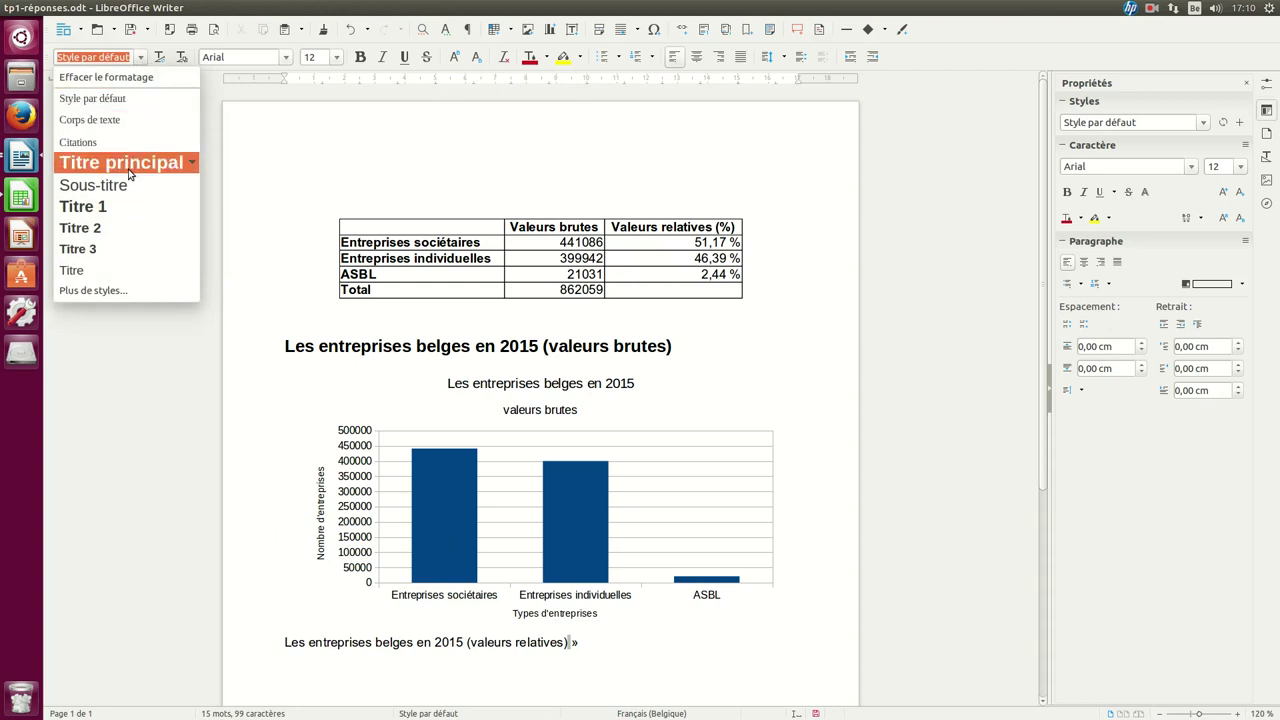
click(113, 231)
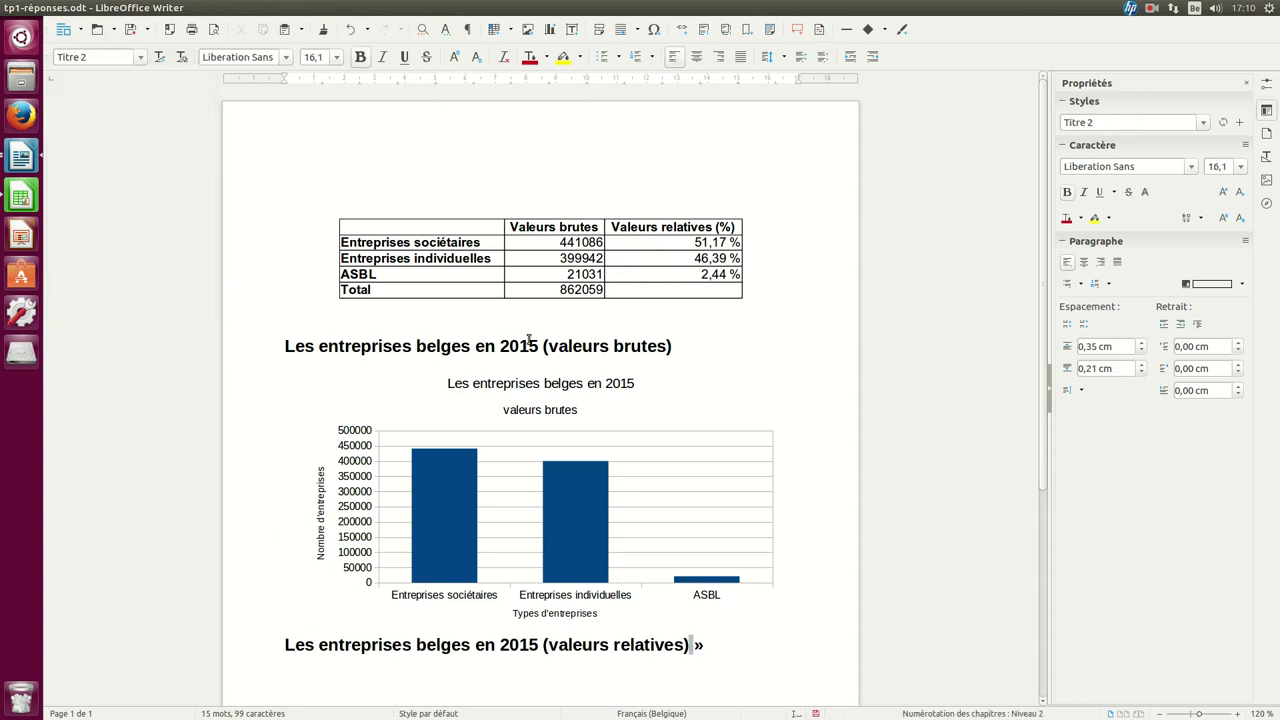
scroll(535, 338, down, 3)
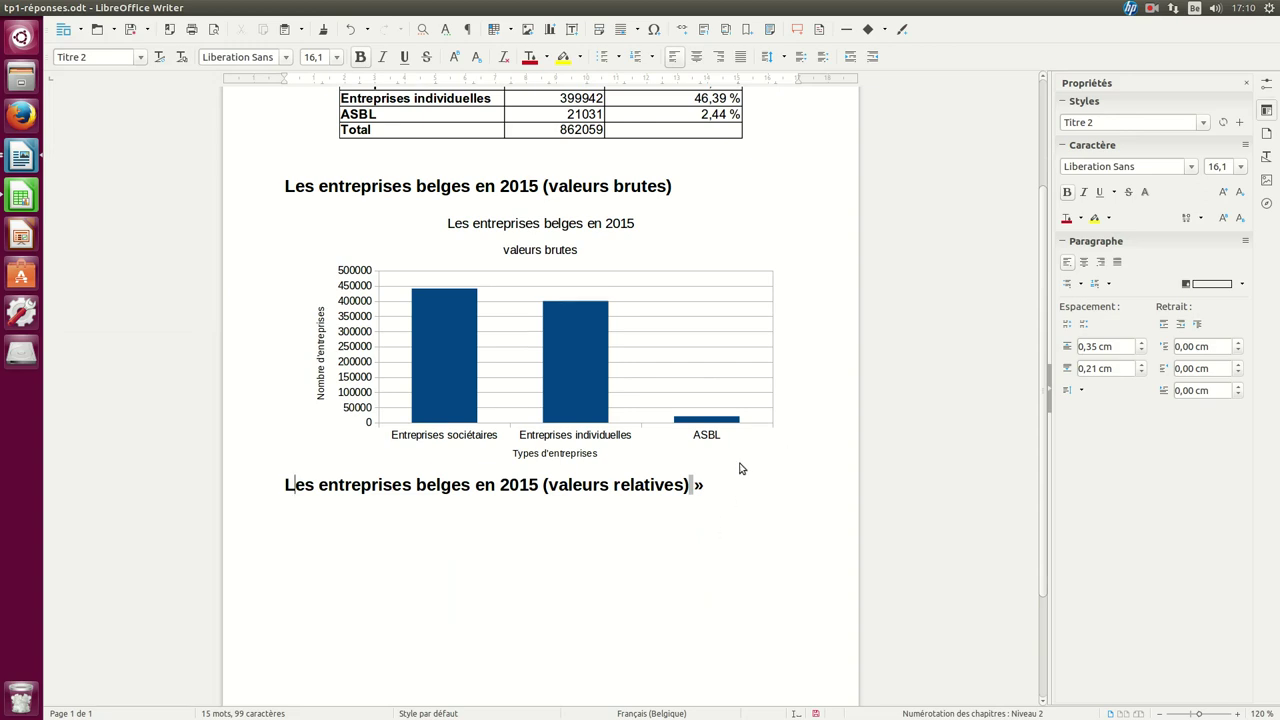
key(BackSpace)
key(BackSpace)
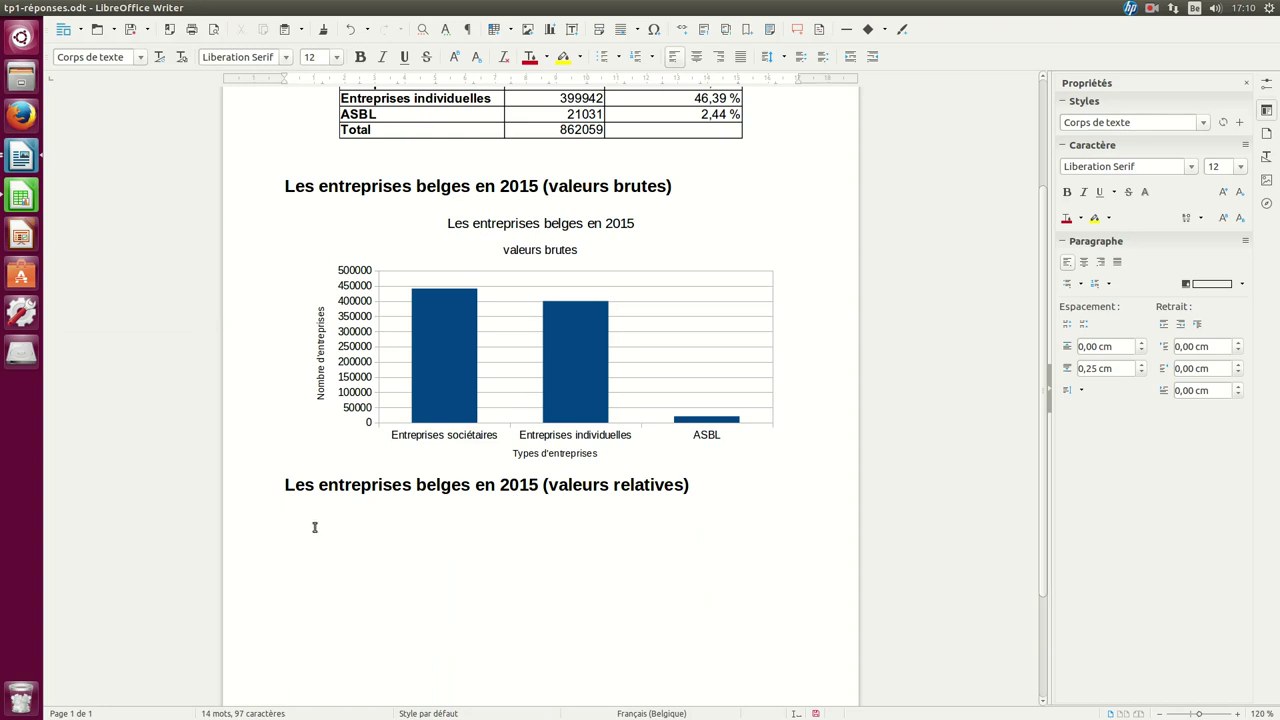
- Consult question 4 in tp1.odt, and in tp1.ods in Calc move the column chart clear of the table
click(30, 155)
click(882, 325)
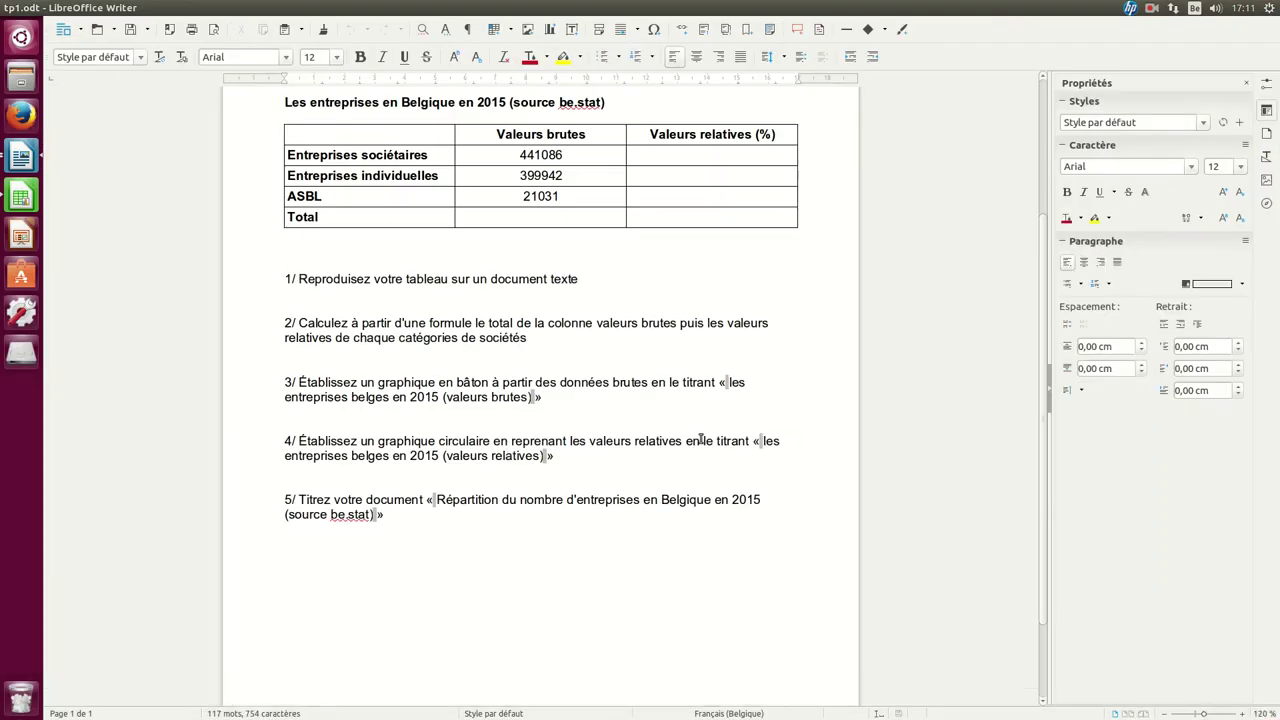
click(21, 196)
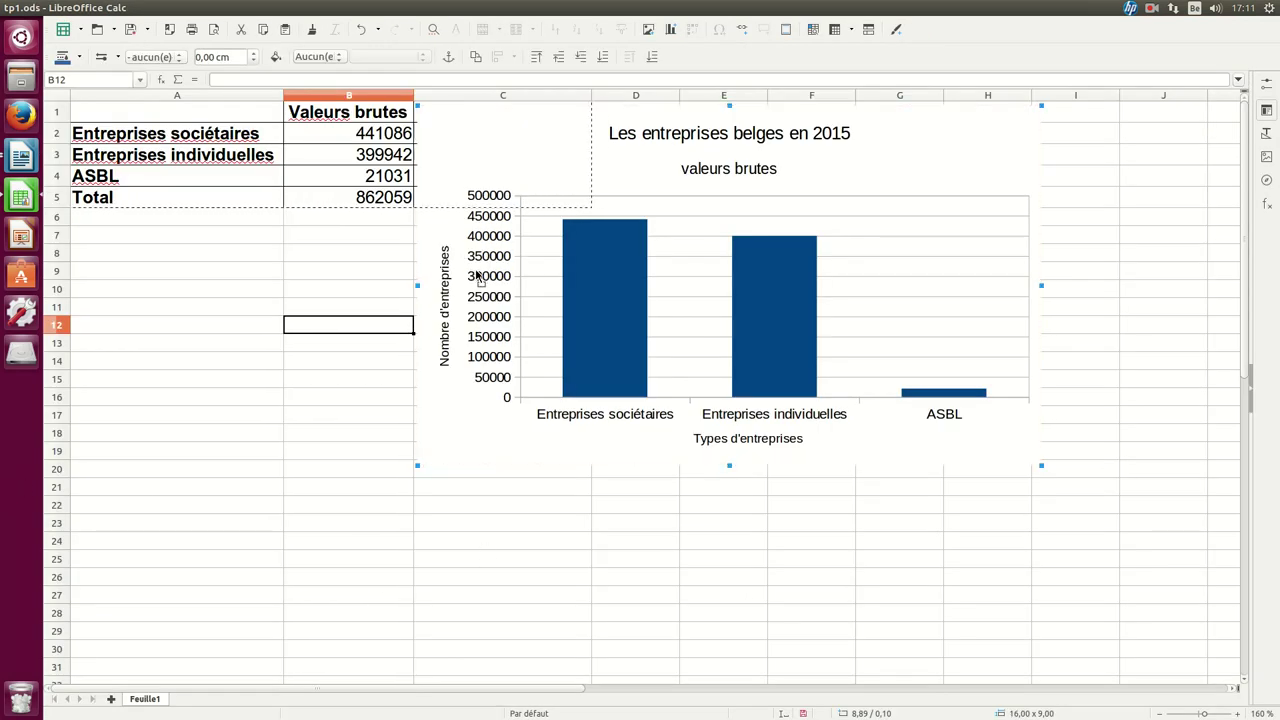
drag(567, 348, 703, 475)
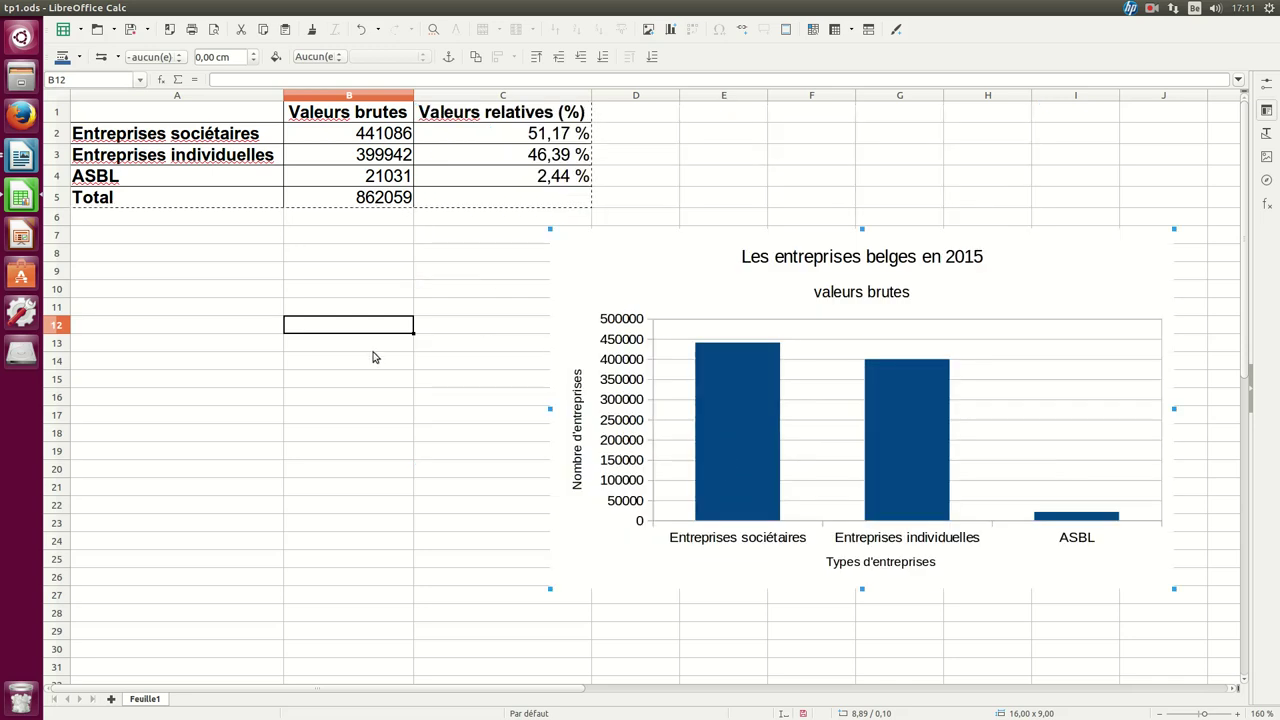
drag(680, 349, 803, 445)
click(597, 420)
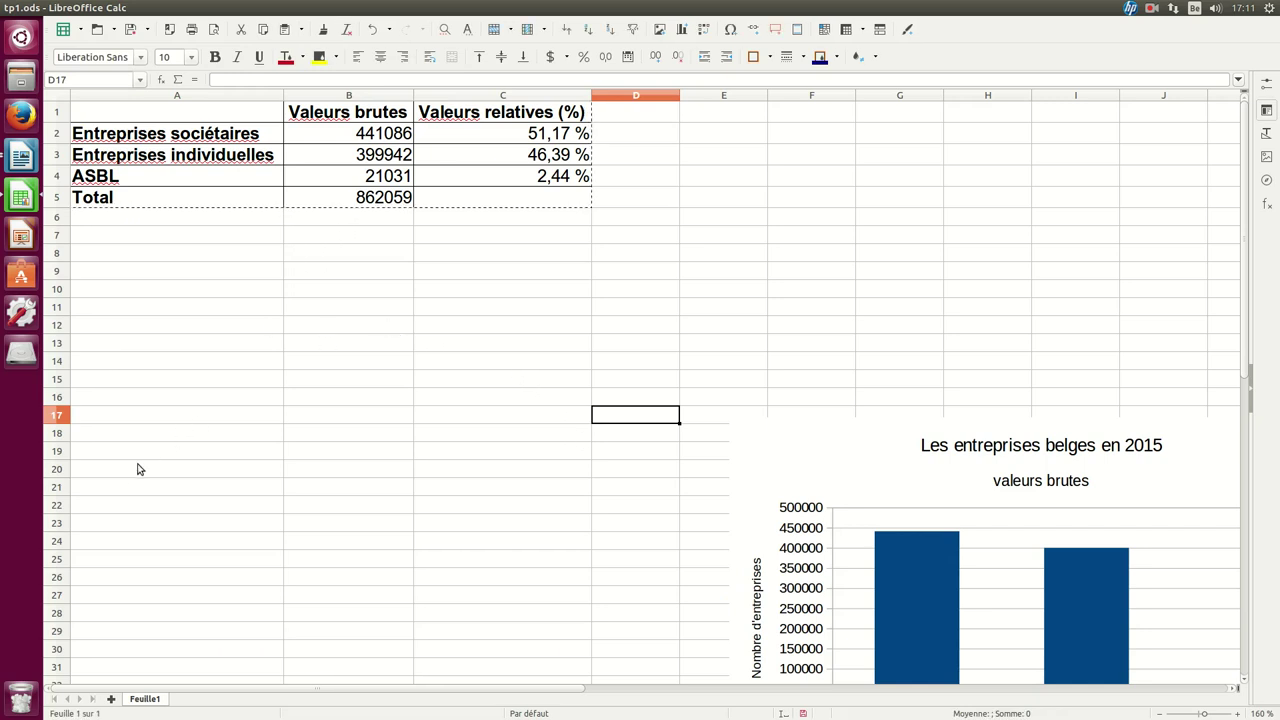
- Insert a chart from the ranges A1:A4 and C1:C4 and choose the normal Secteur type
drag(249, 113, 247, 182)
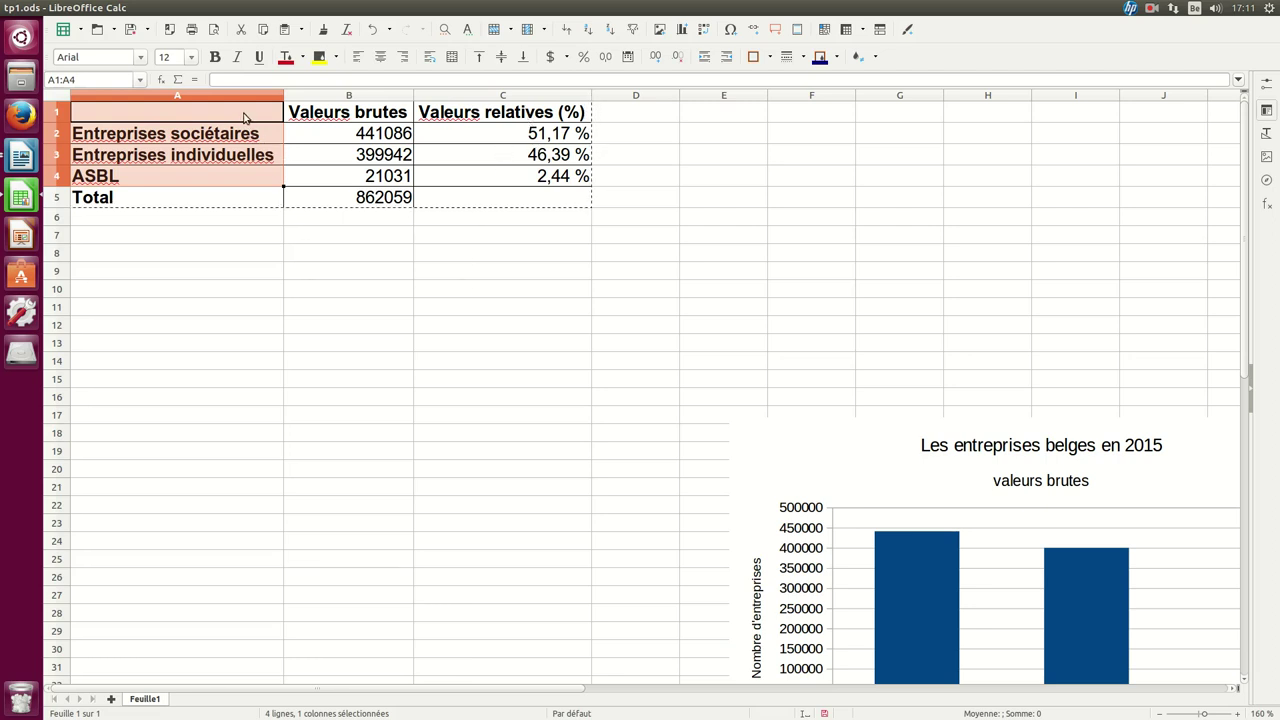
drag(528, 114, 519, 179)
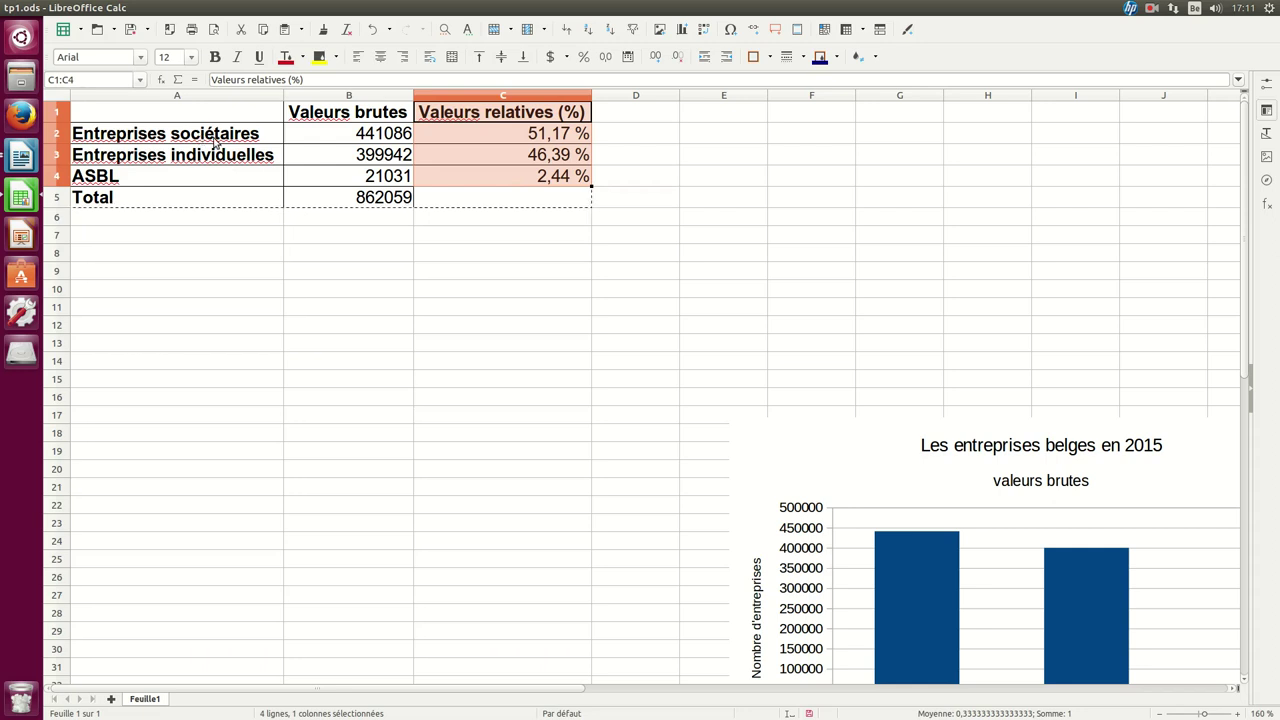
drag(221, 117, 221, 181)
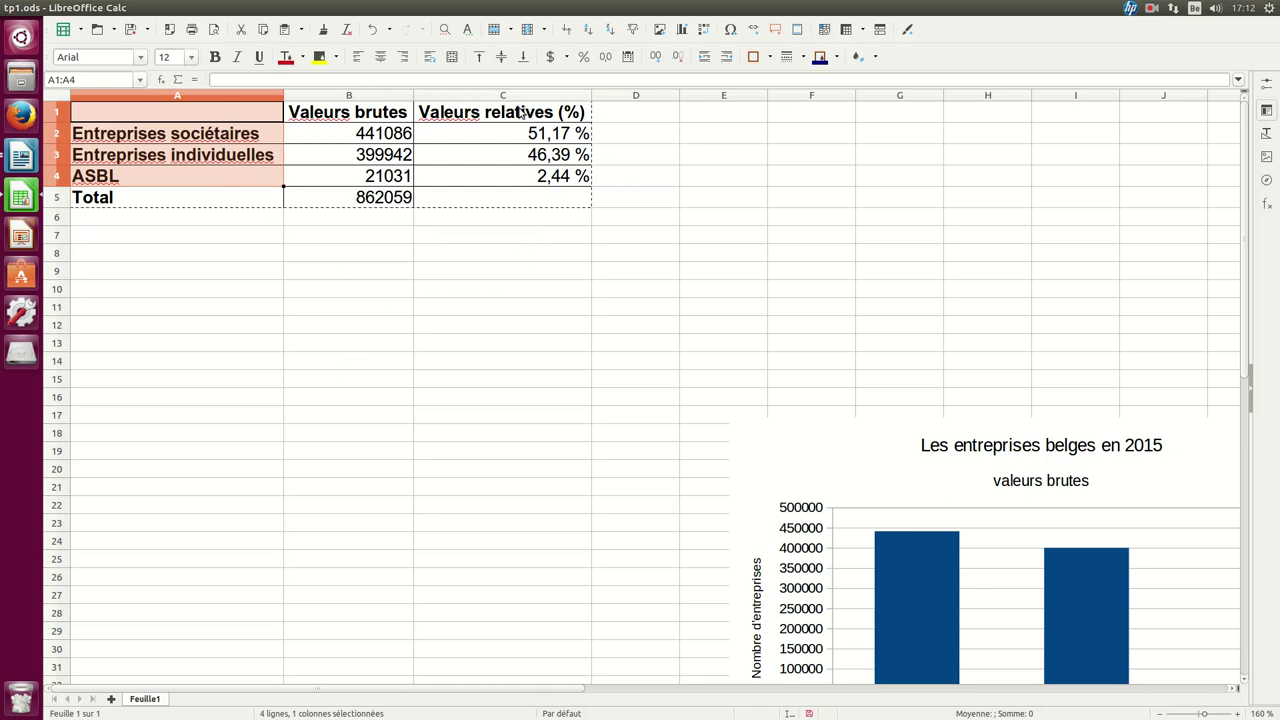
drag(520, 115, 518, 178)
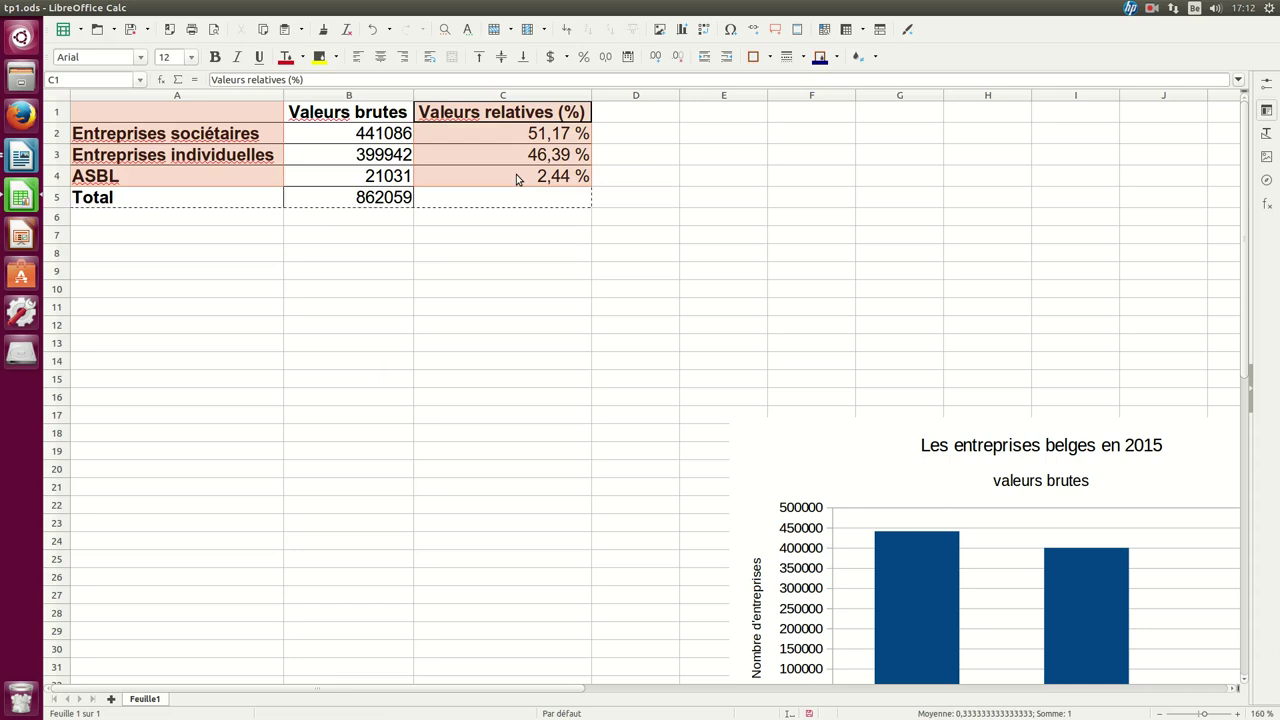
click(683, 32)
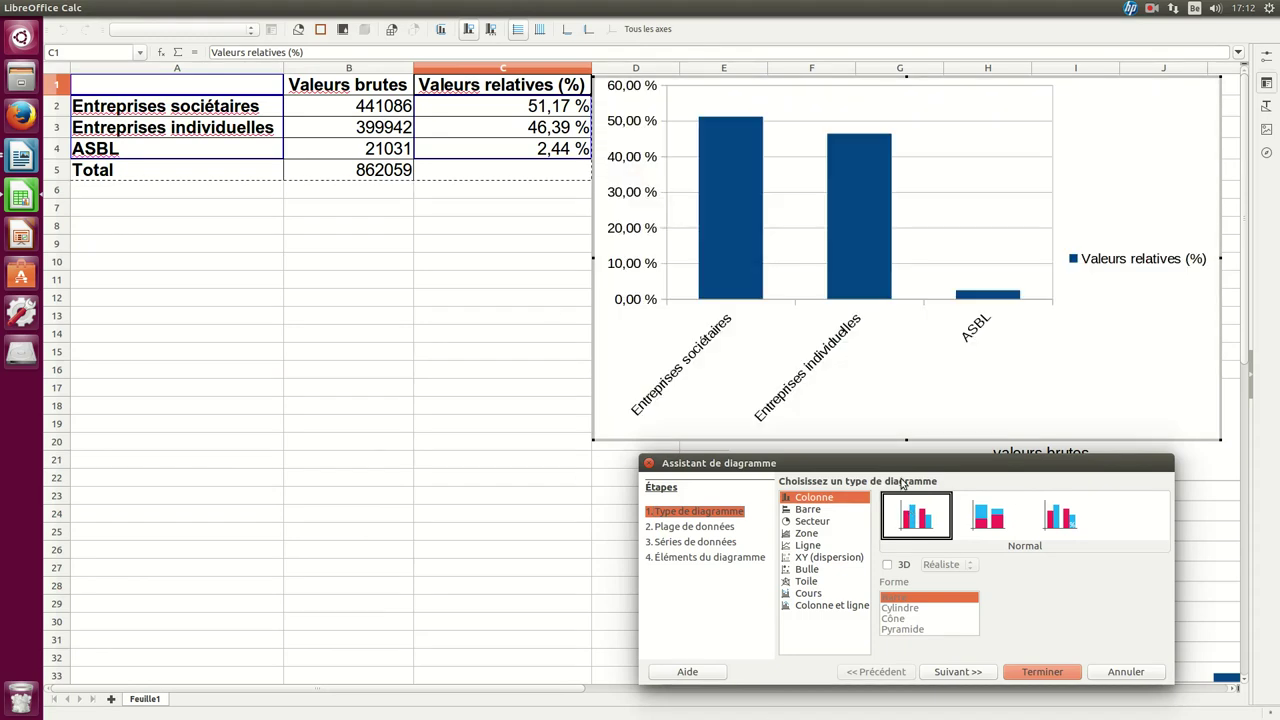
drag(829, 458, 273, 213)
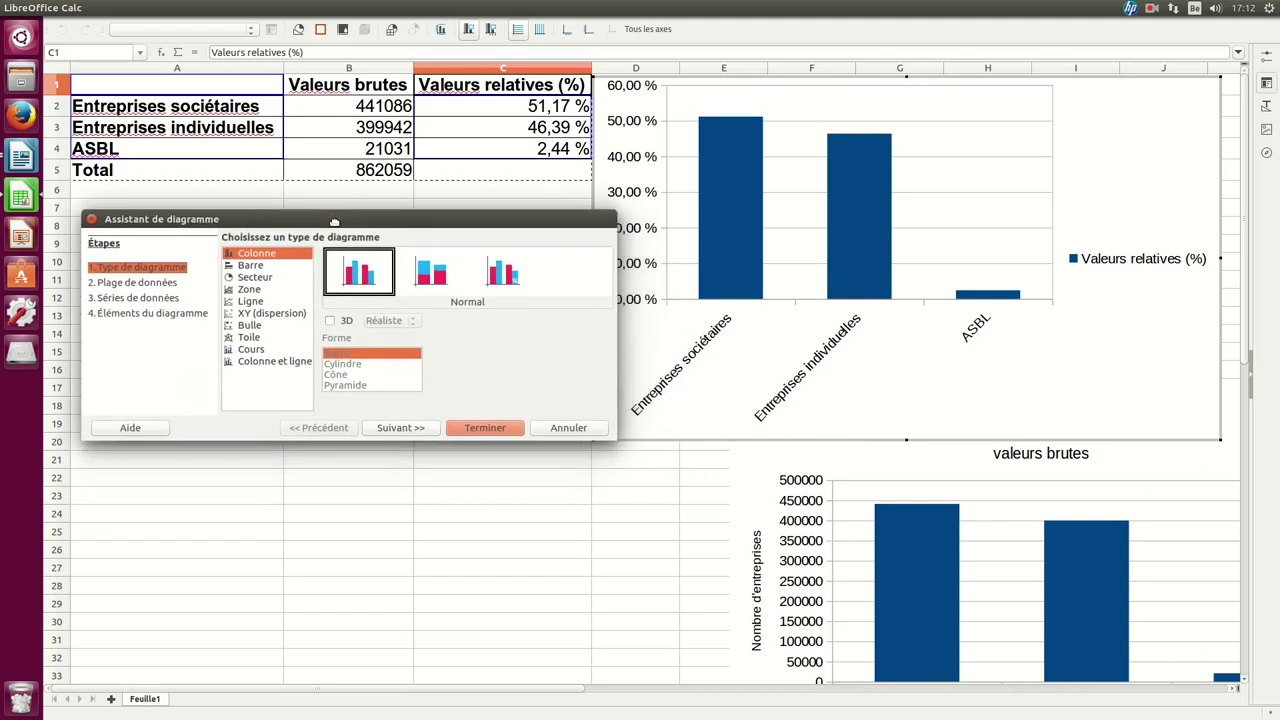
click(256, 280)
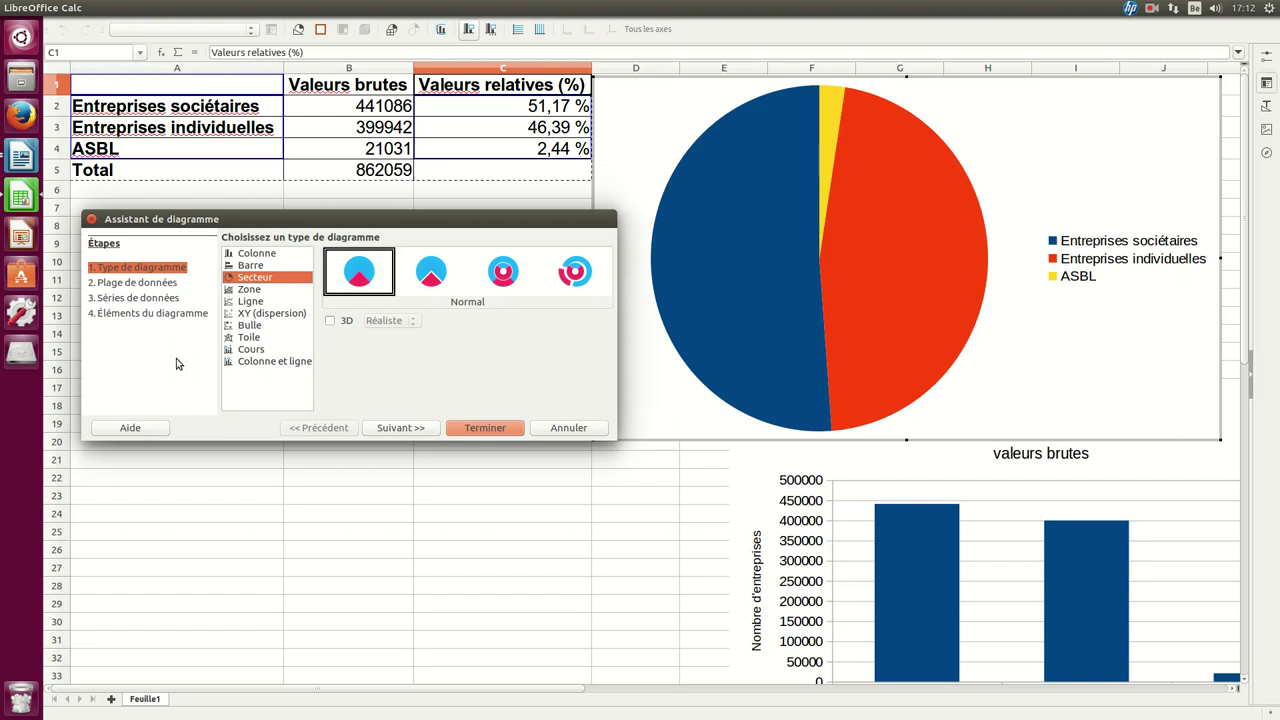
- Give the pie chart the title "Les entreprises belges en 2015 (valeurs relatives)" in the chart elements settings
click(151, 314)
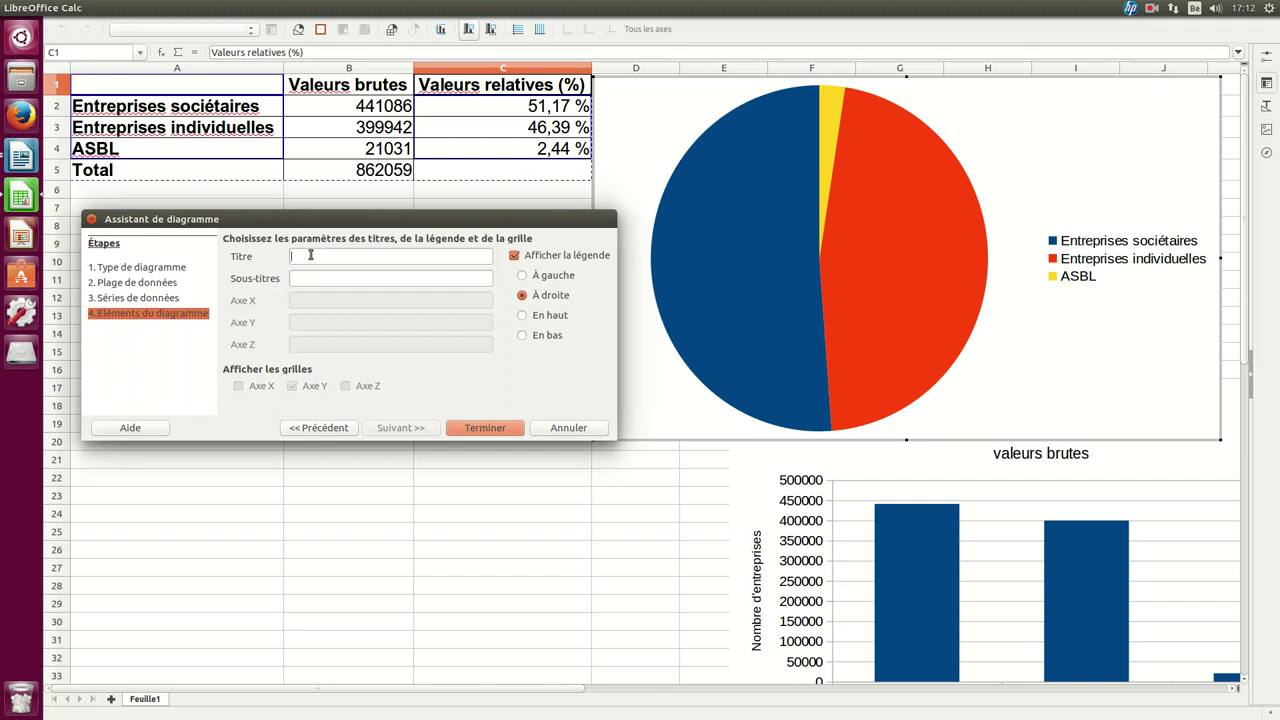
text(Entreprises belges en 2015 (valeurs relatives))
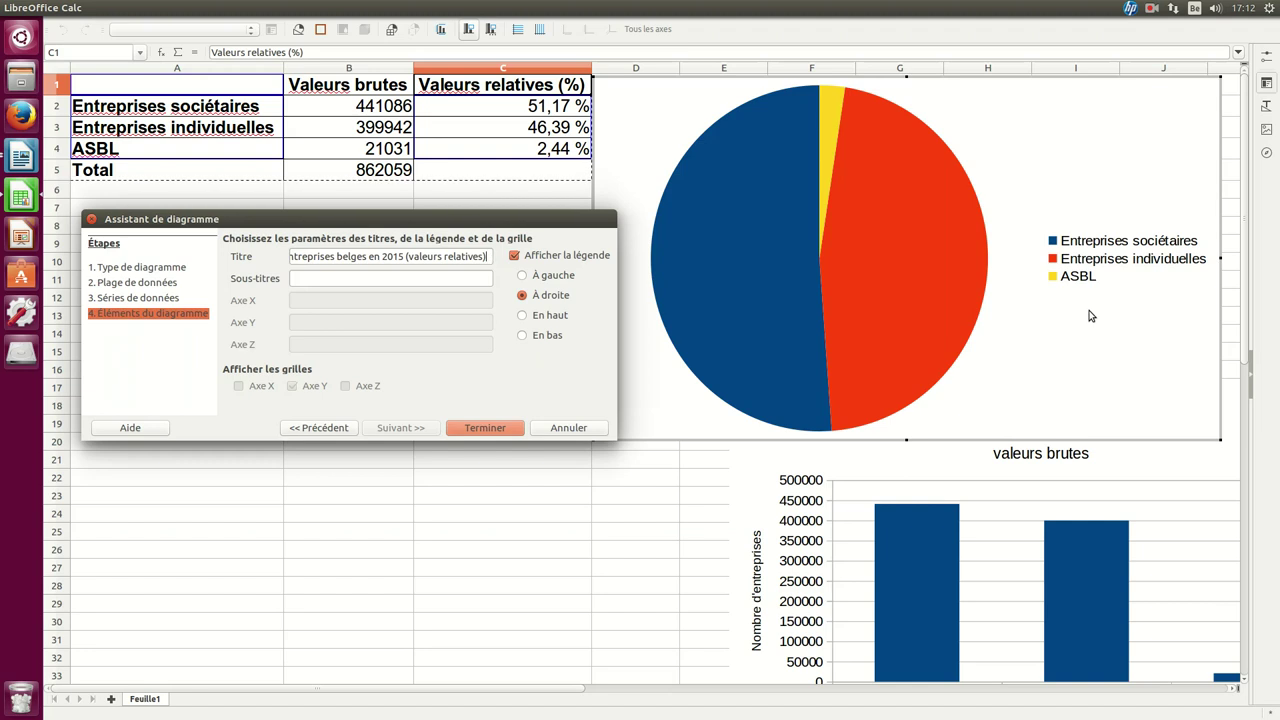
key(Home)
key(Delete)
text(L)
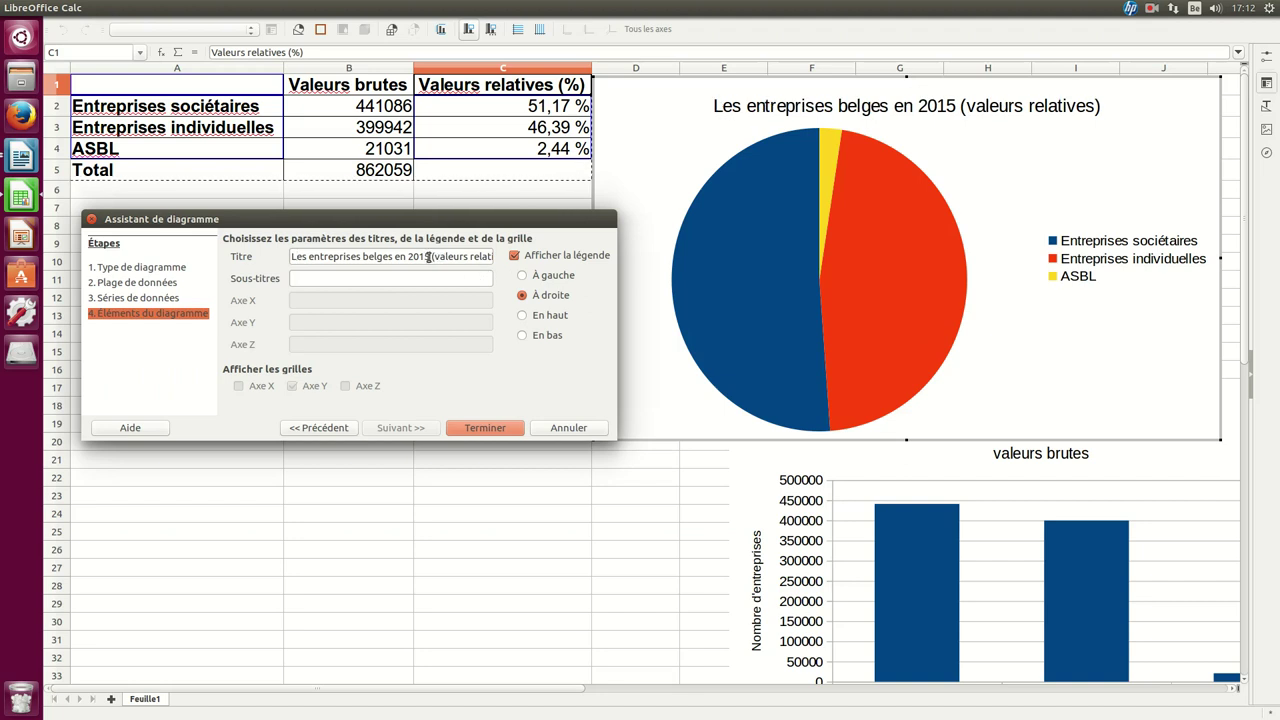
- Move "valeurs relatives" from the title into the subtitle without its parentheses, and finish creating the pie chart
drag(393, 256, 494, 257)
key(ctrl+c)
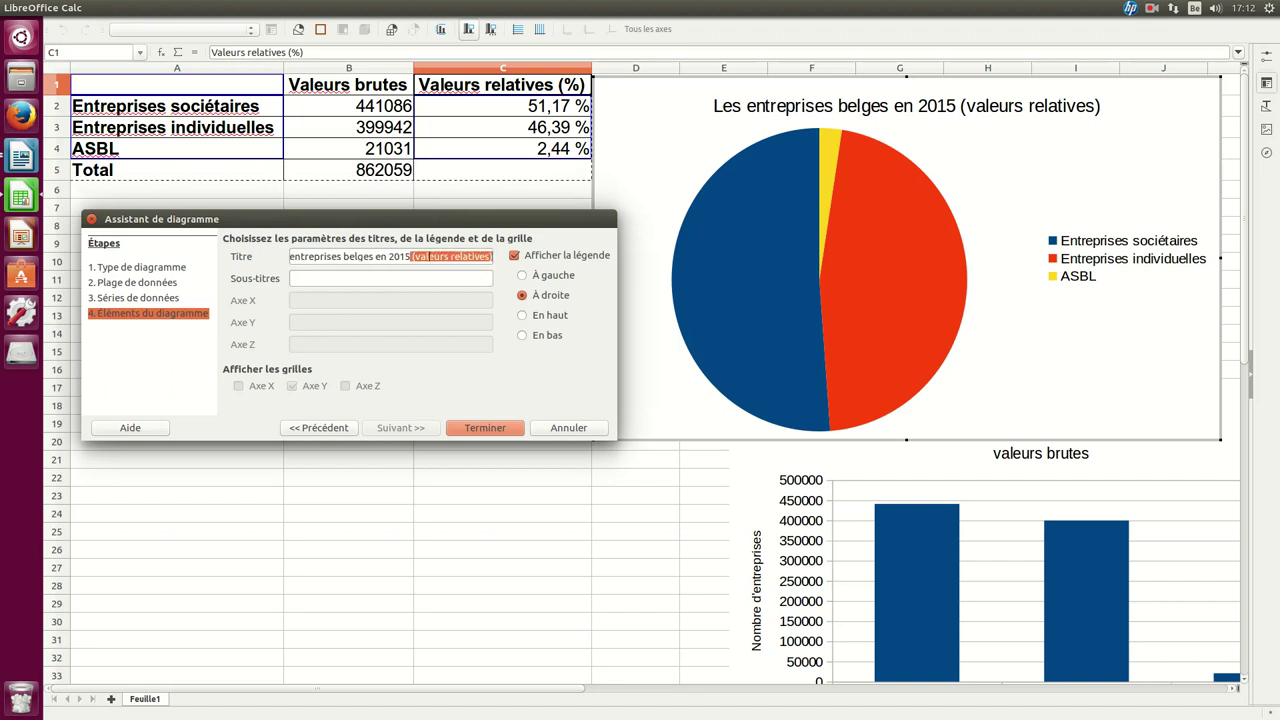
key(BackSpace)
key(Tab)
key(ctrl+v)
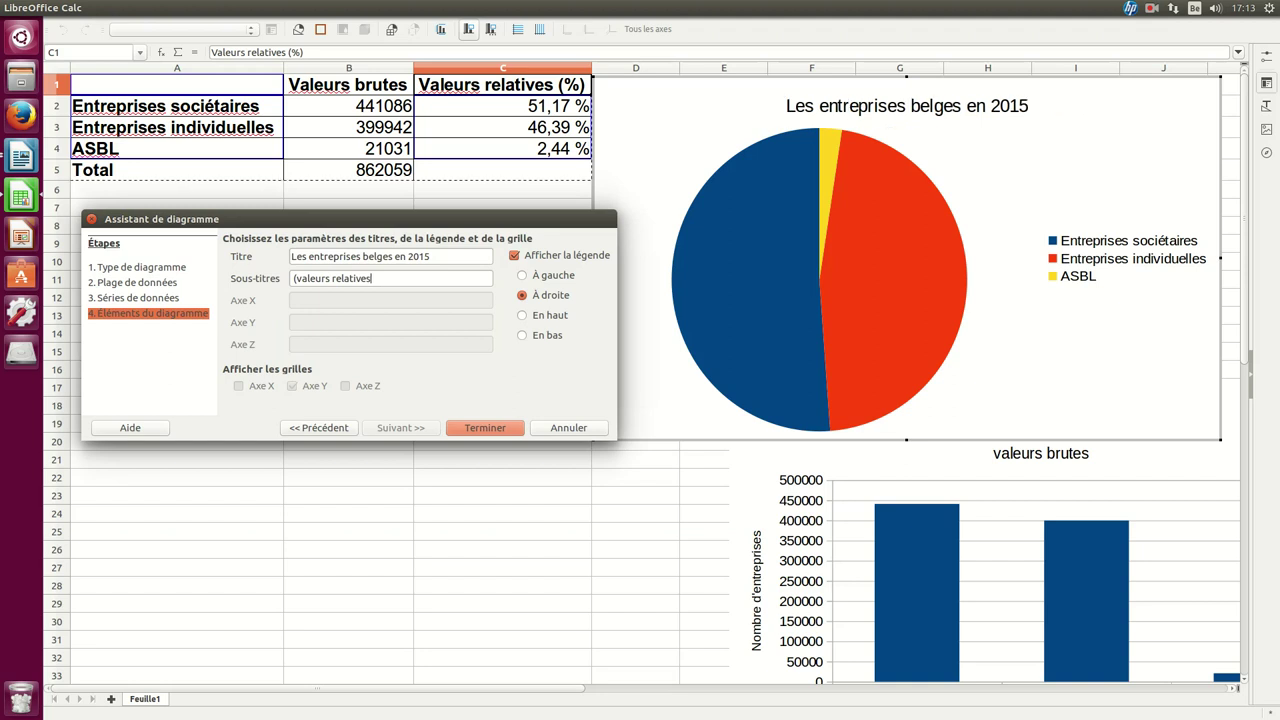
key(Delete)
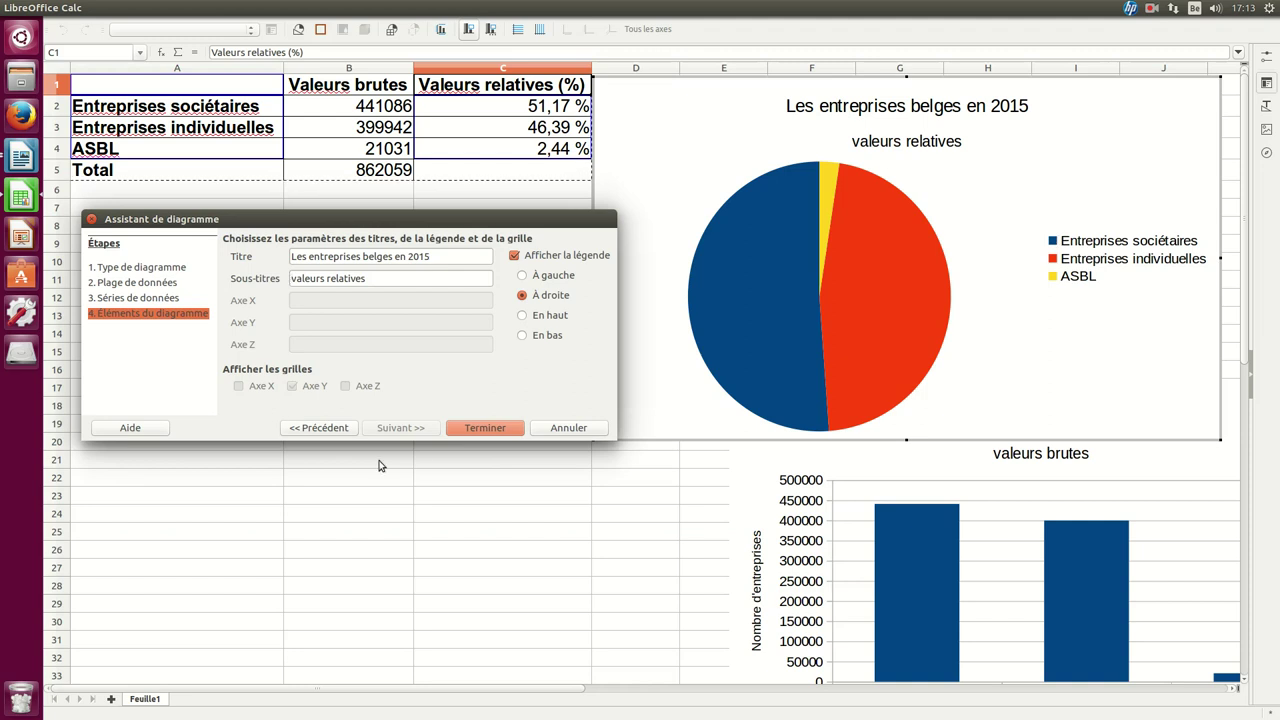
click(474, 428)
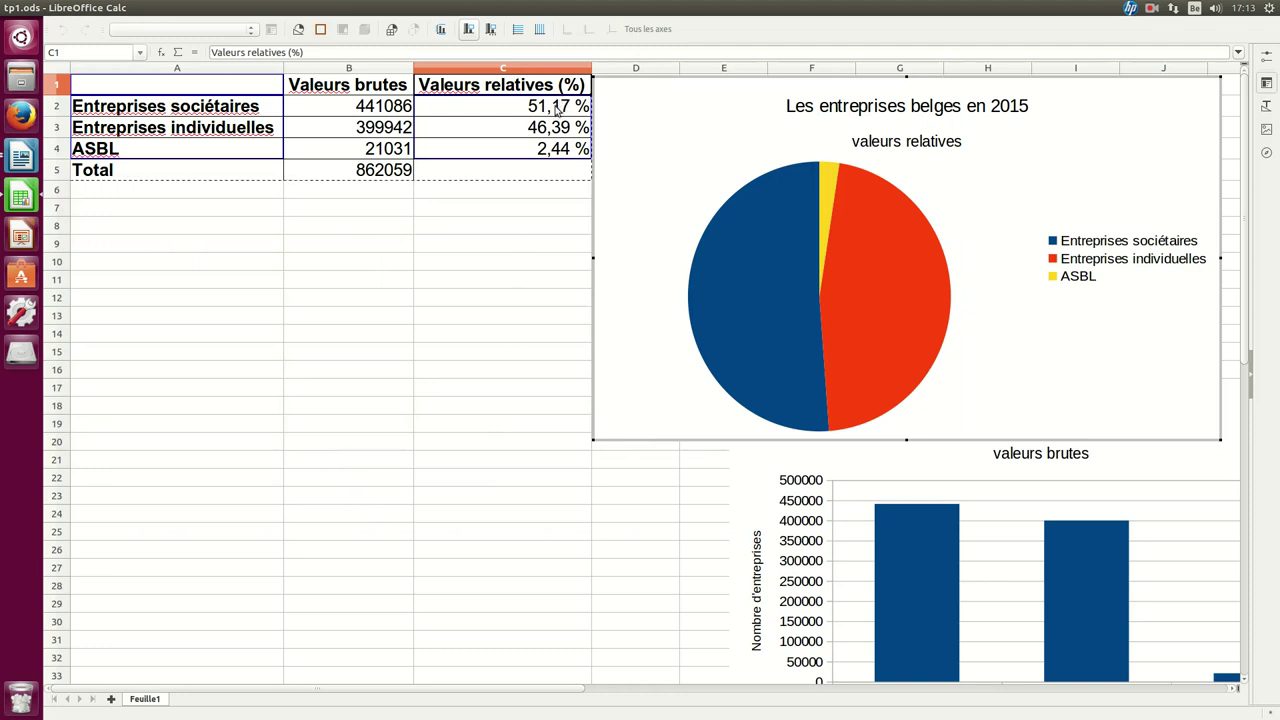
mouse_move(806, 252)
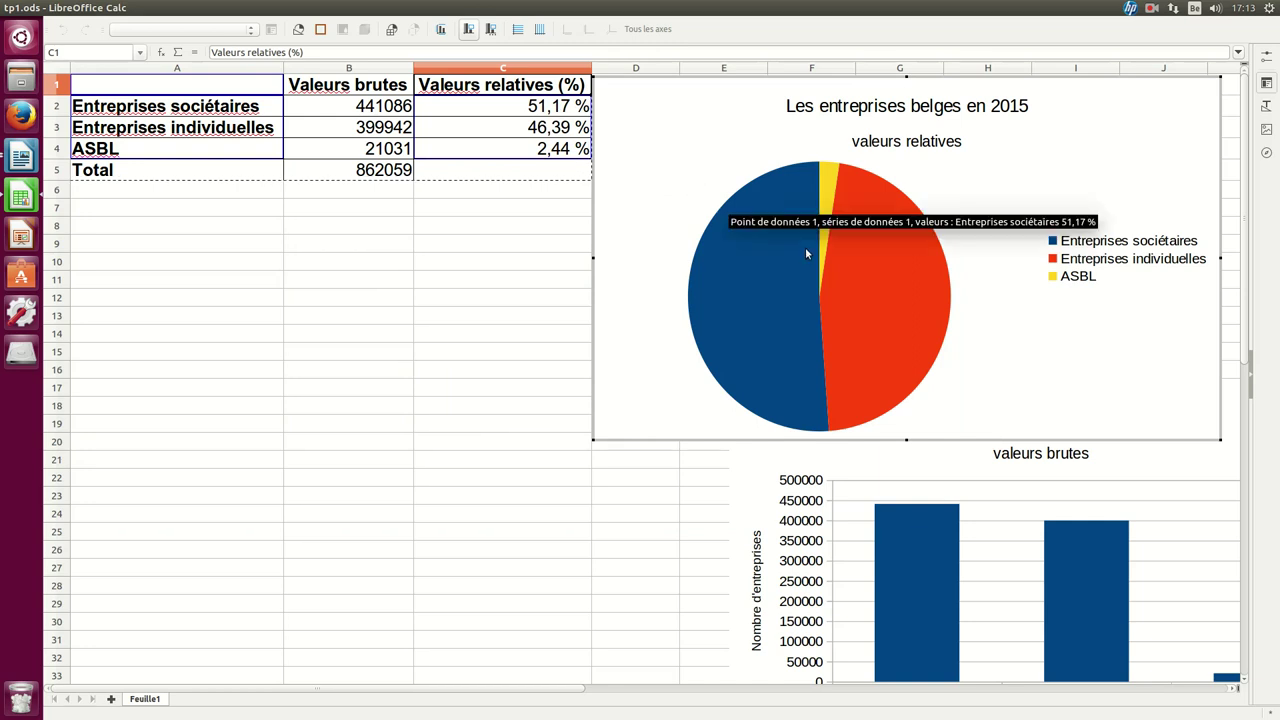